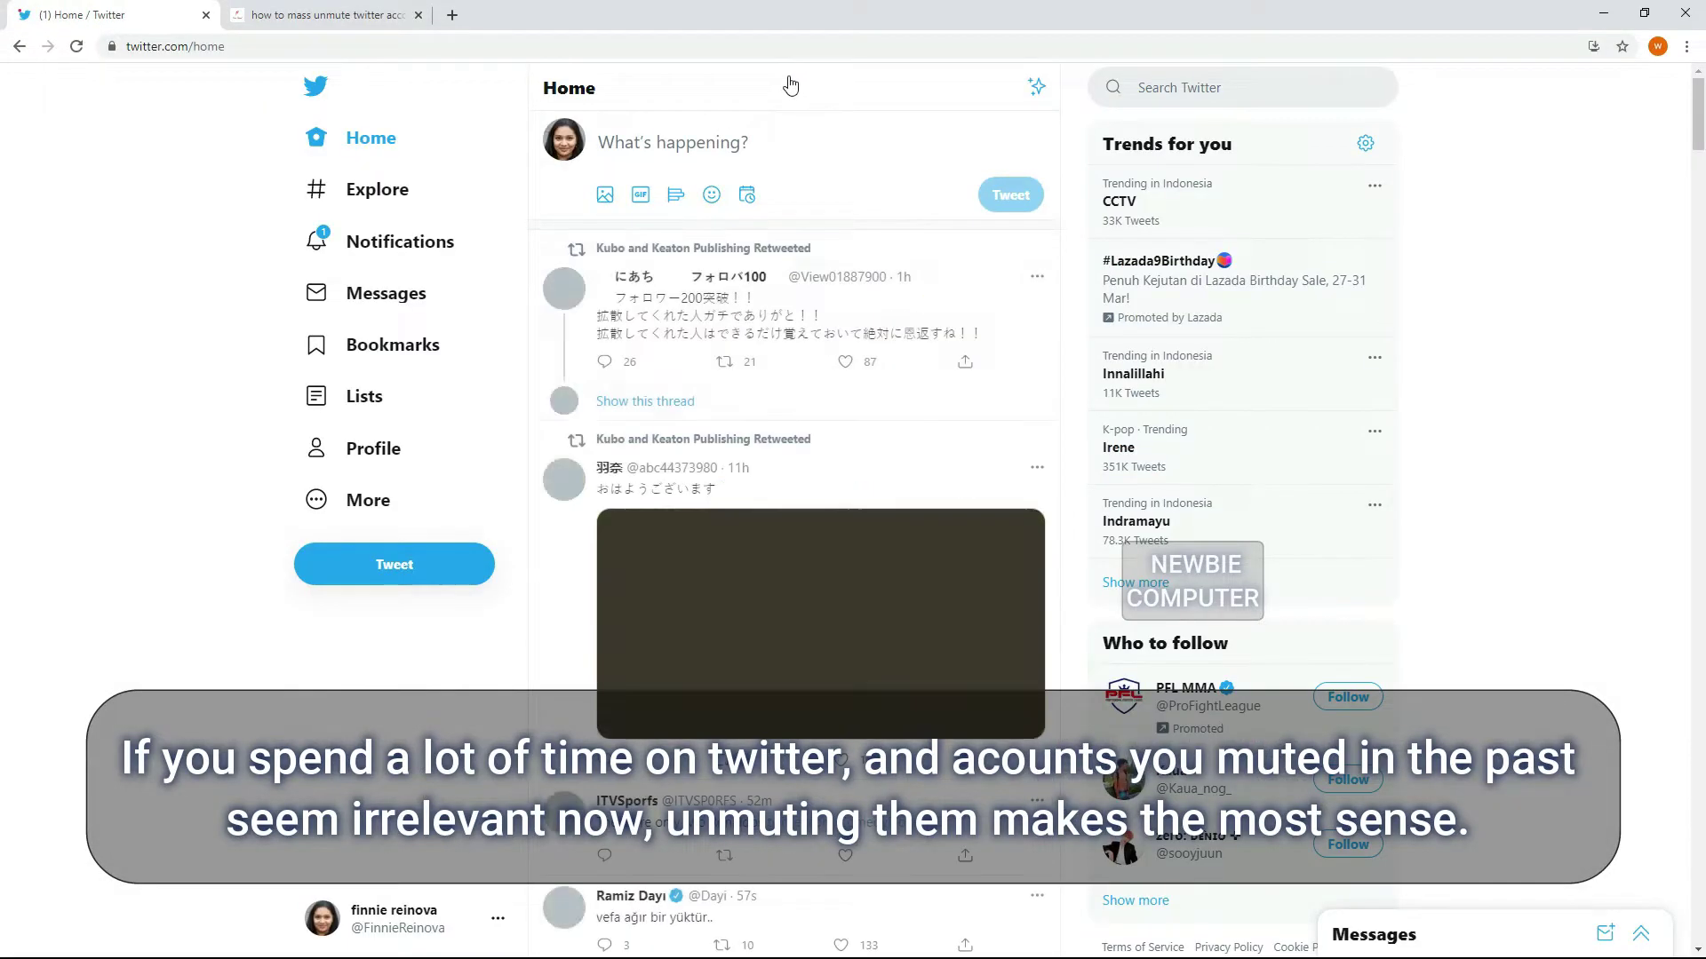
Open Twitter's Muted accounts list via Settings and privacy > Privacy and safety > Mute and block.
click(371, 510)
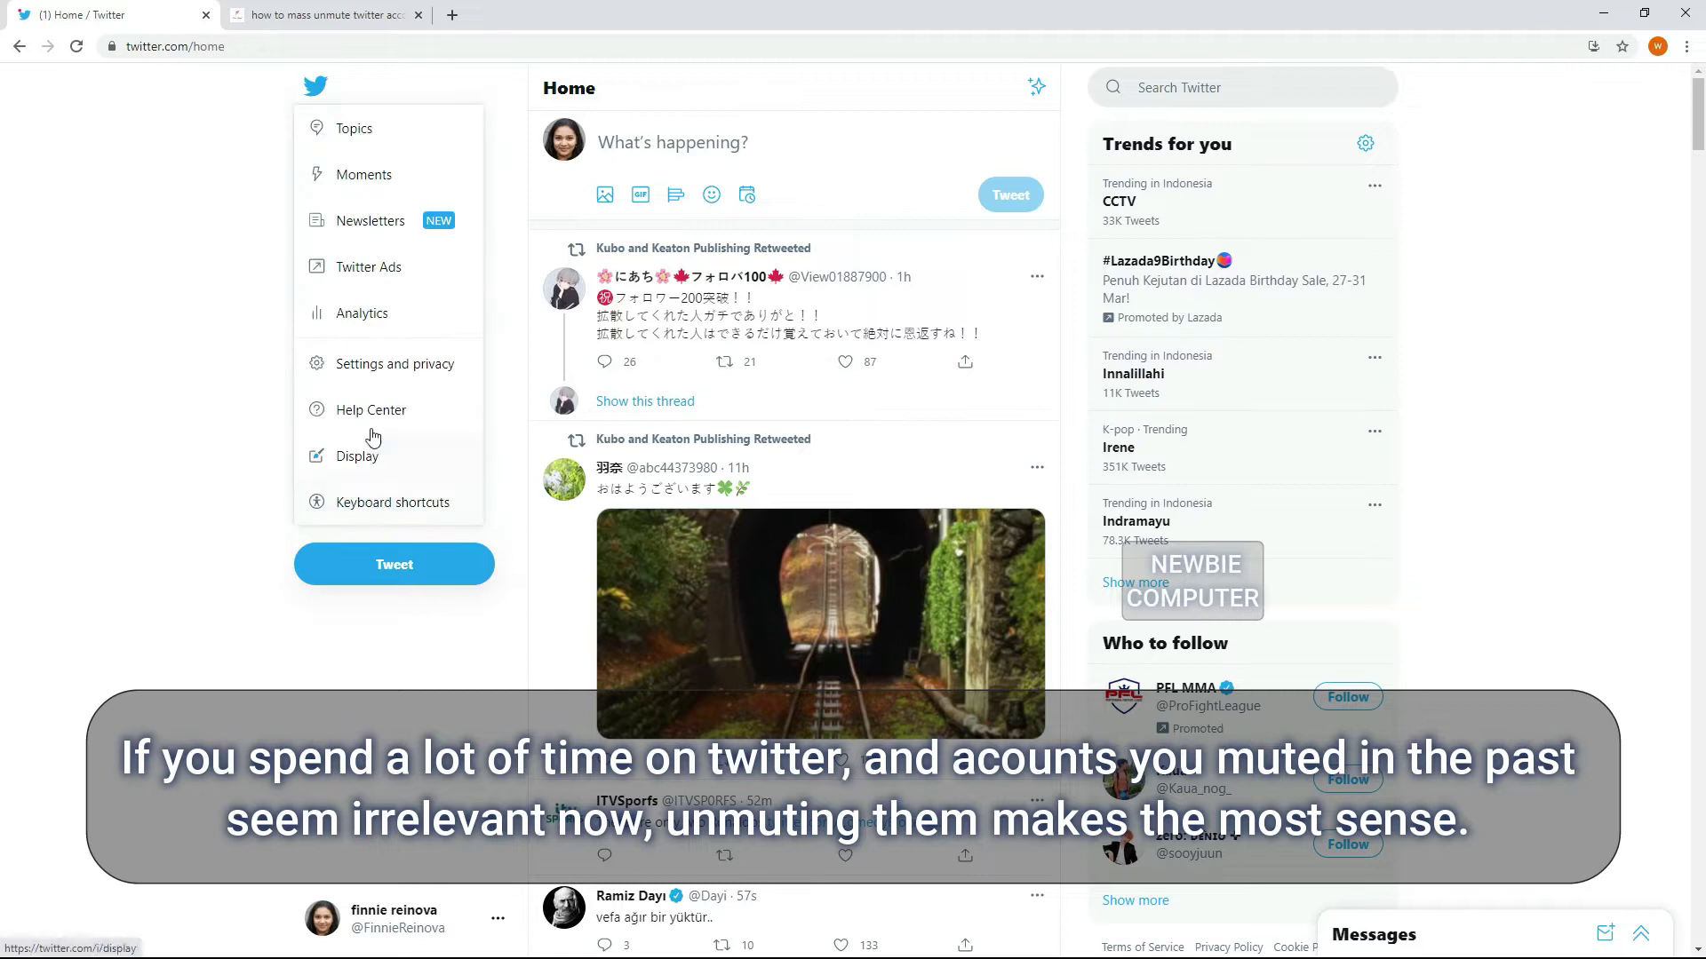
click(366, 366)
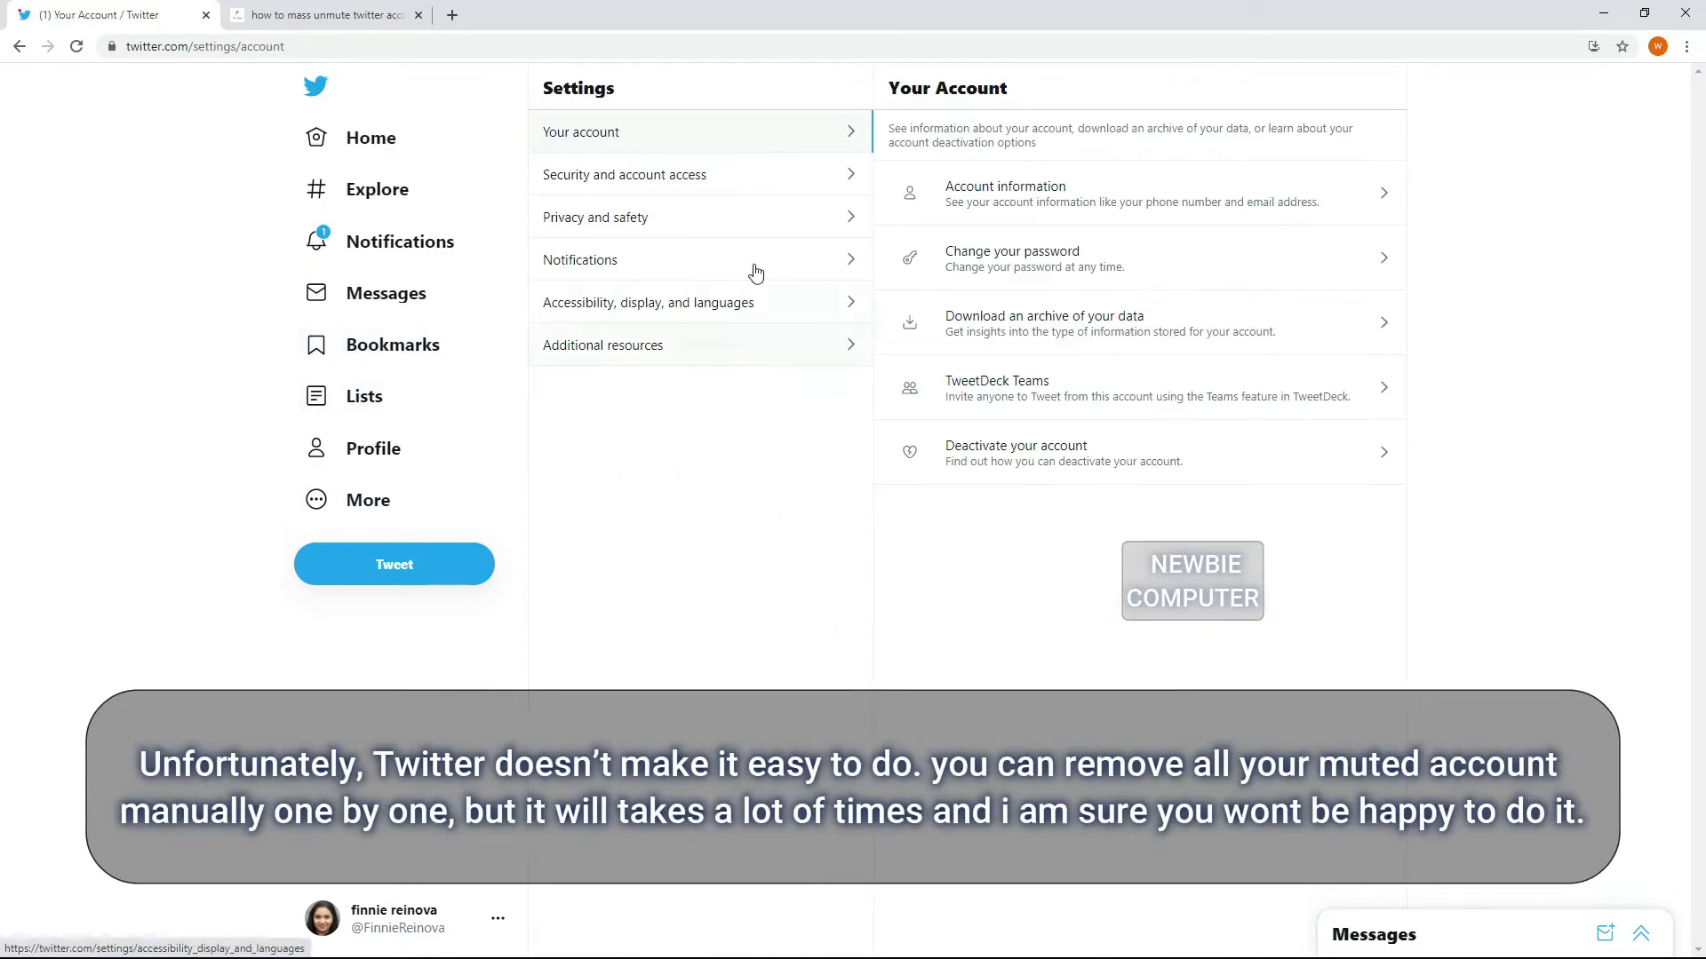
click(645, 230)
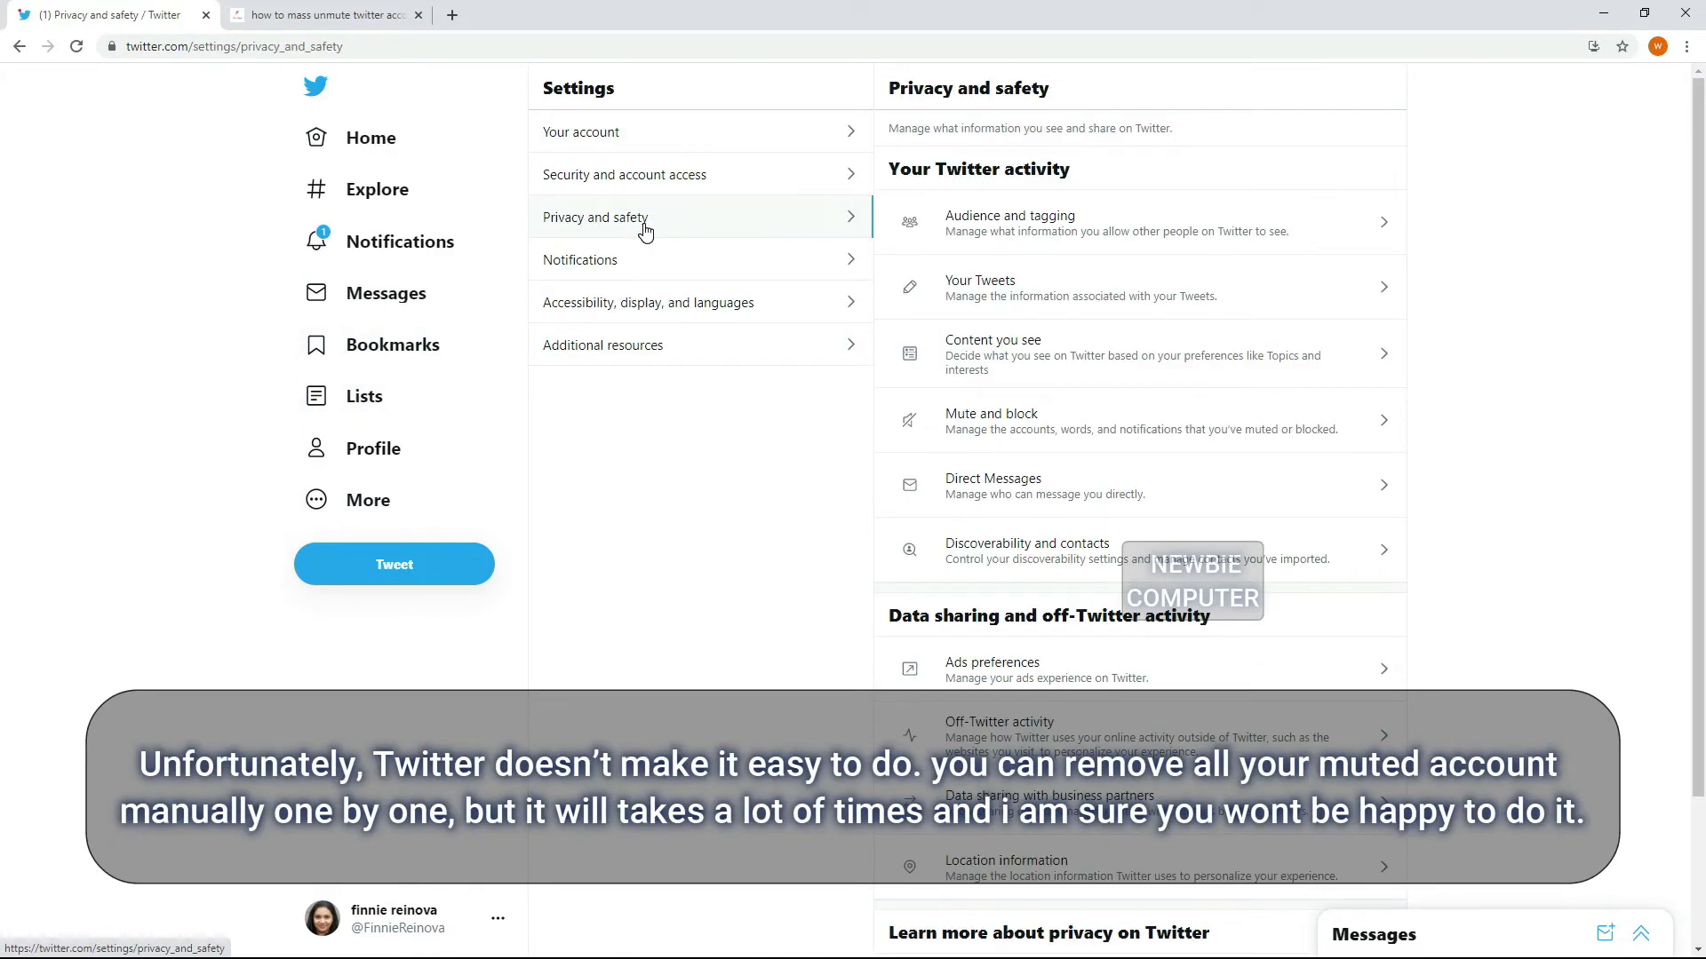
click(1055, 426)
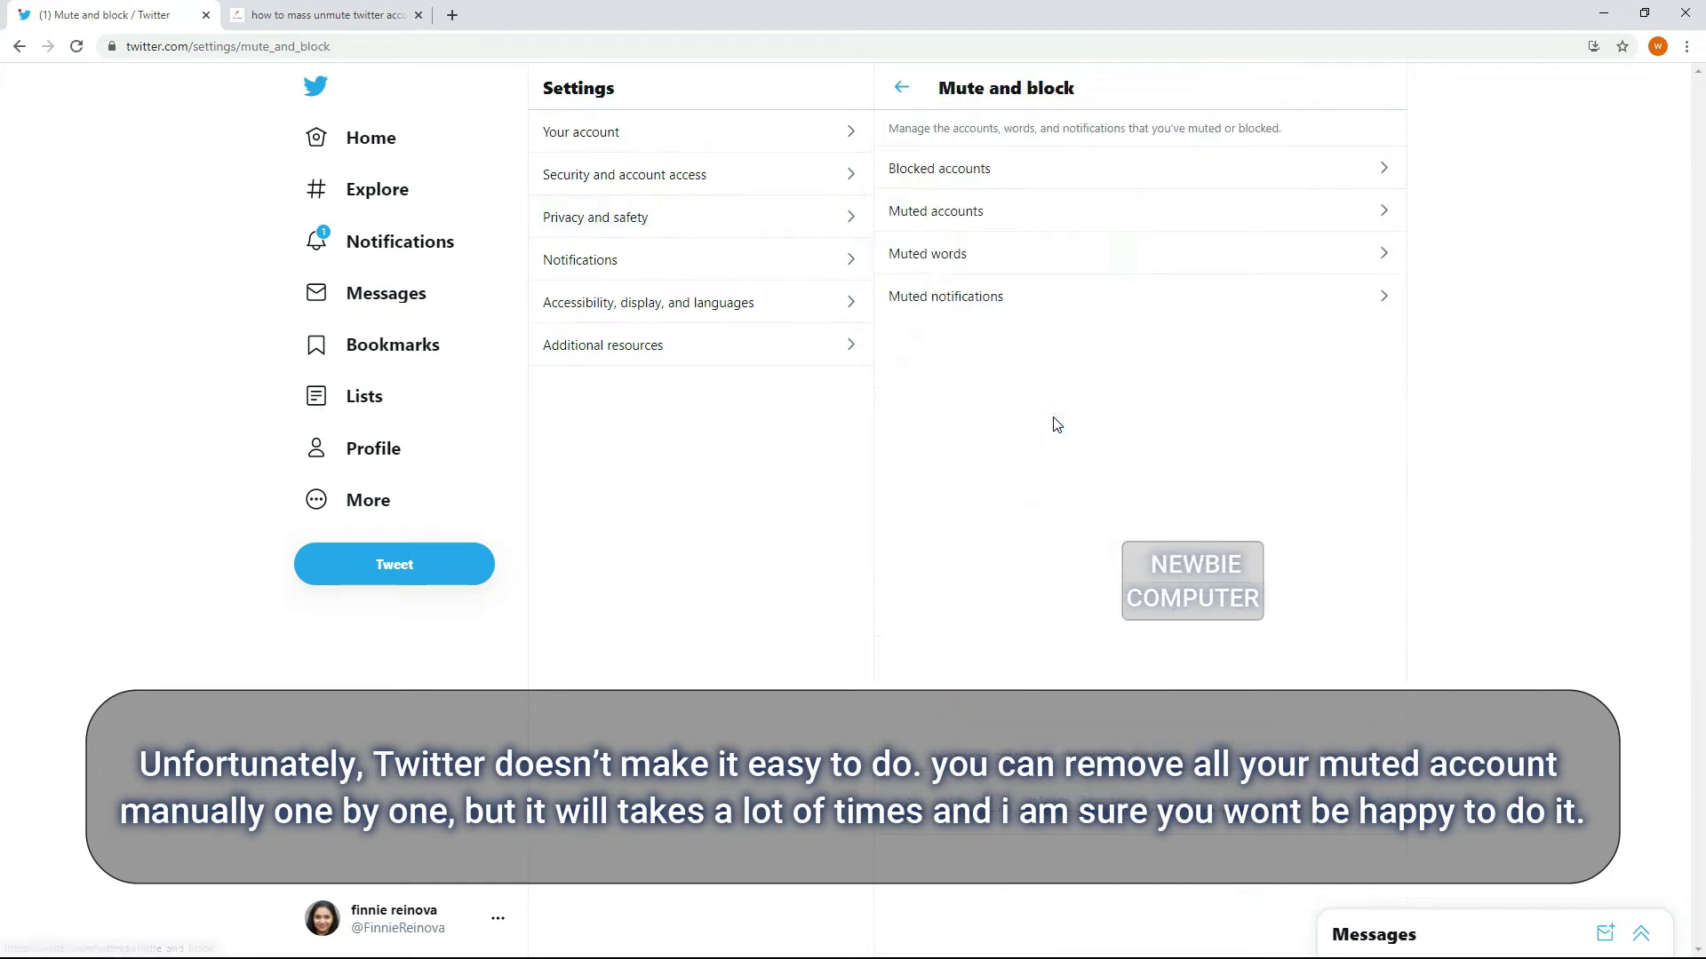
click(953, 223)
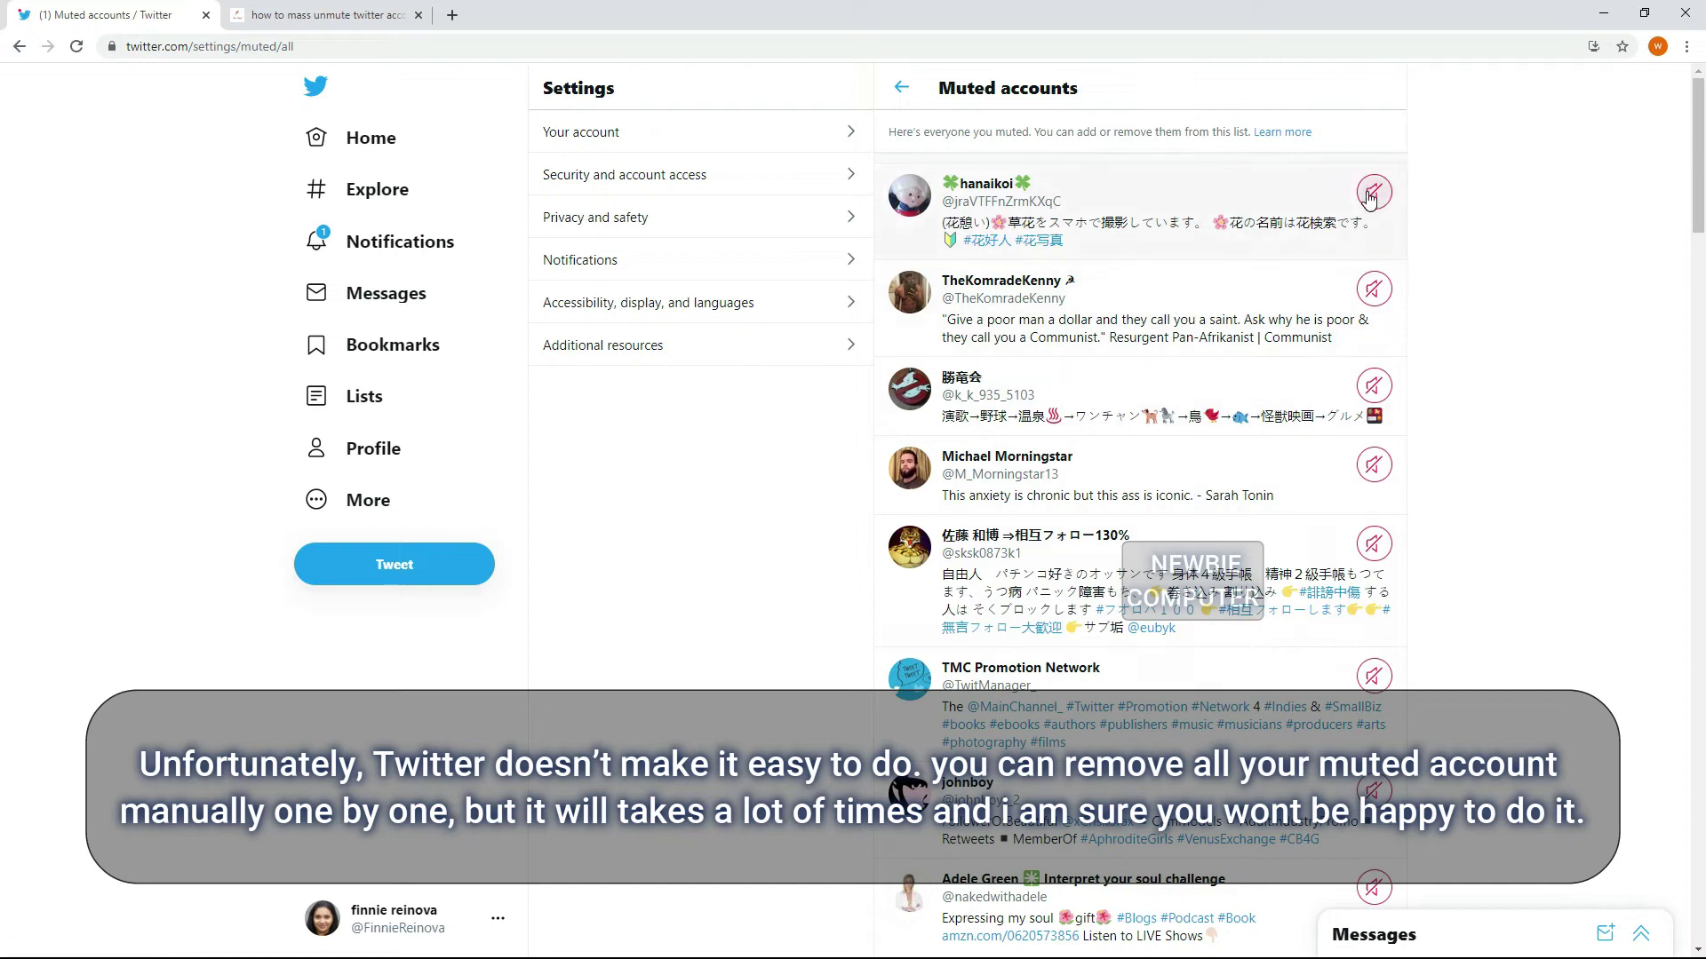
Unmute the first four accounts in the muted list.
click(1373, 192)
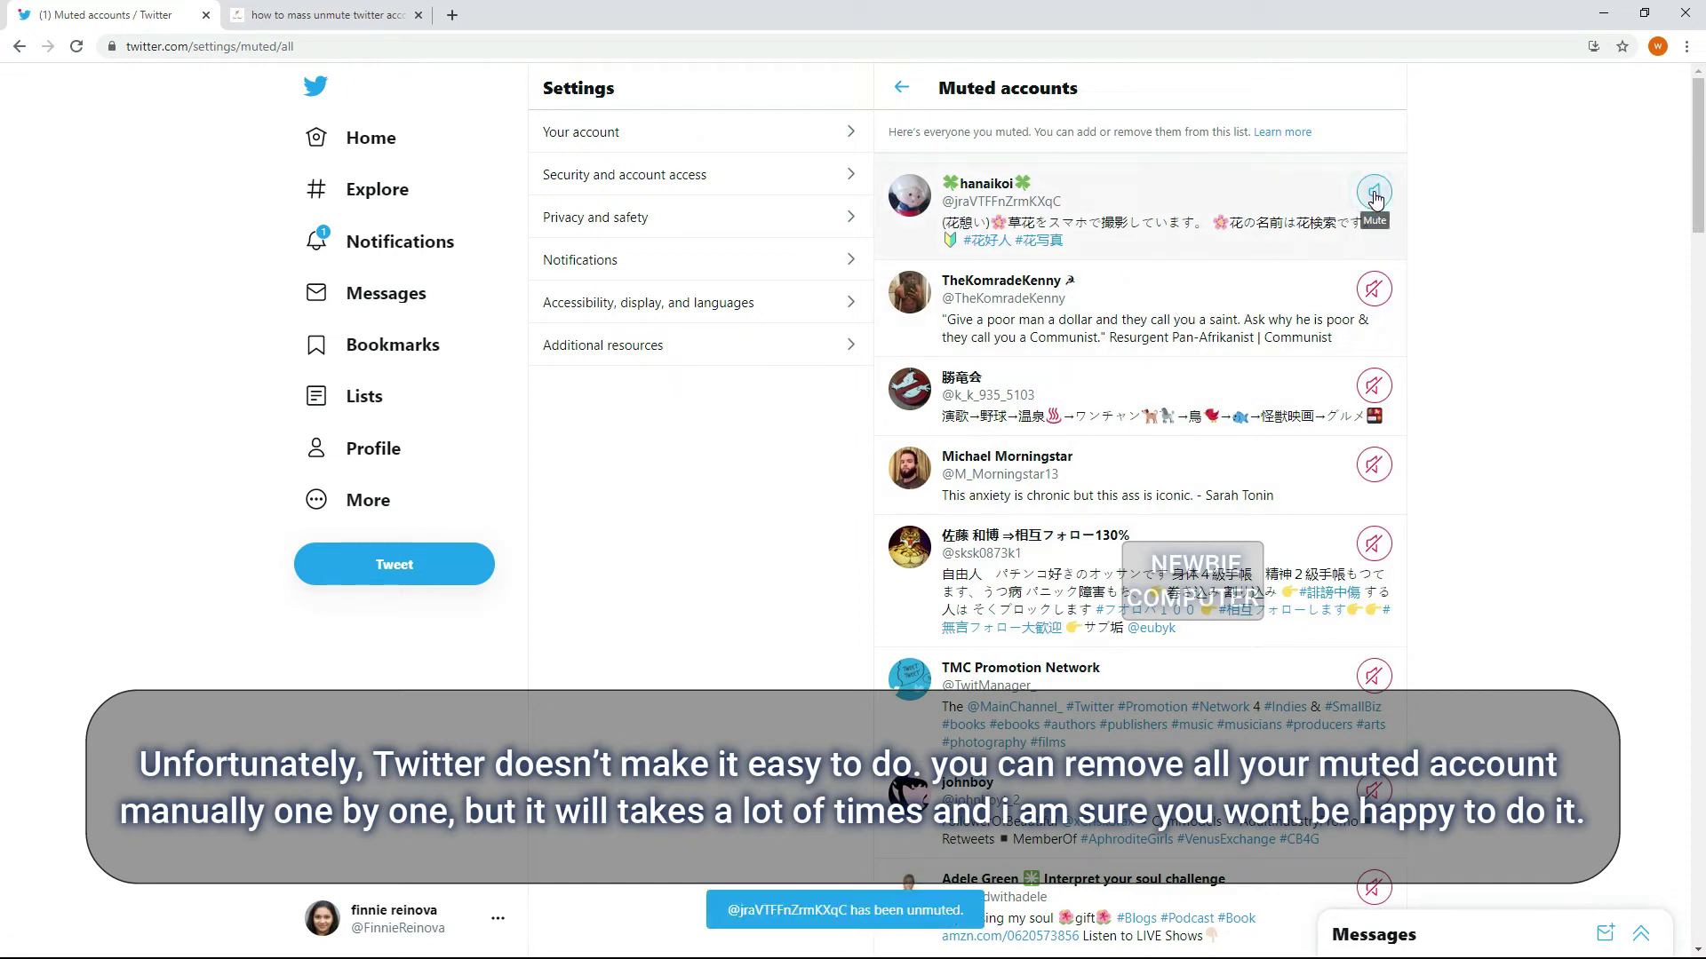
click(1375, 291)
click(1373, 391)
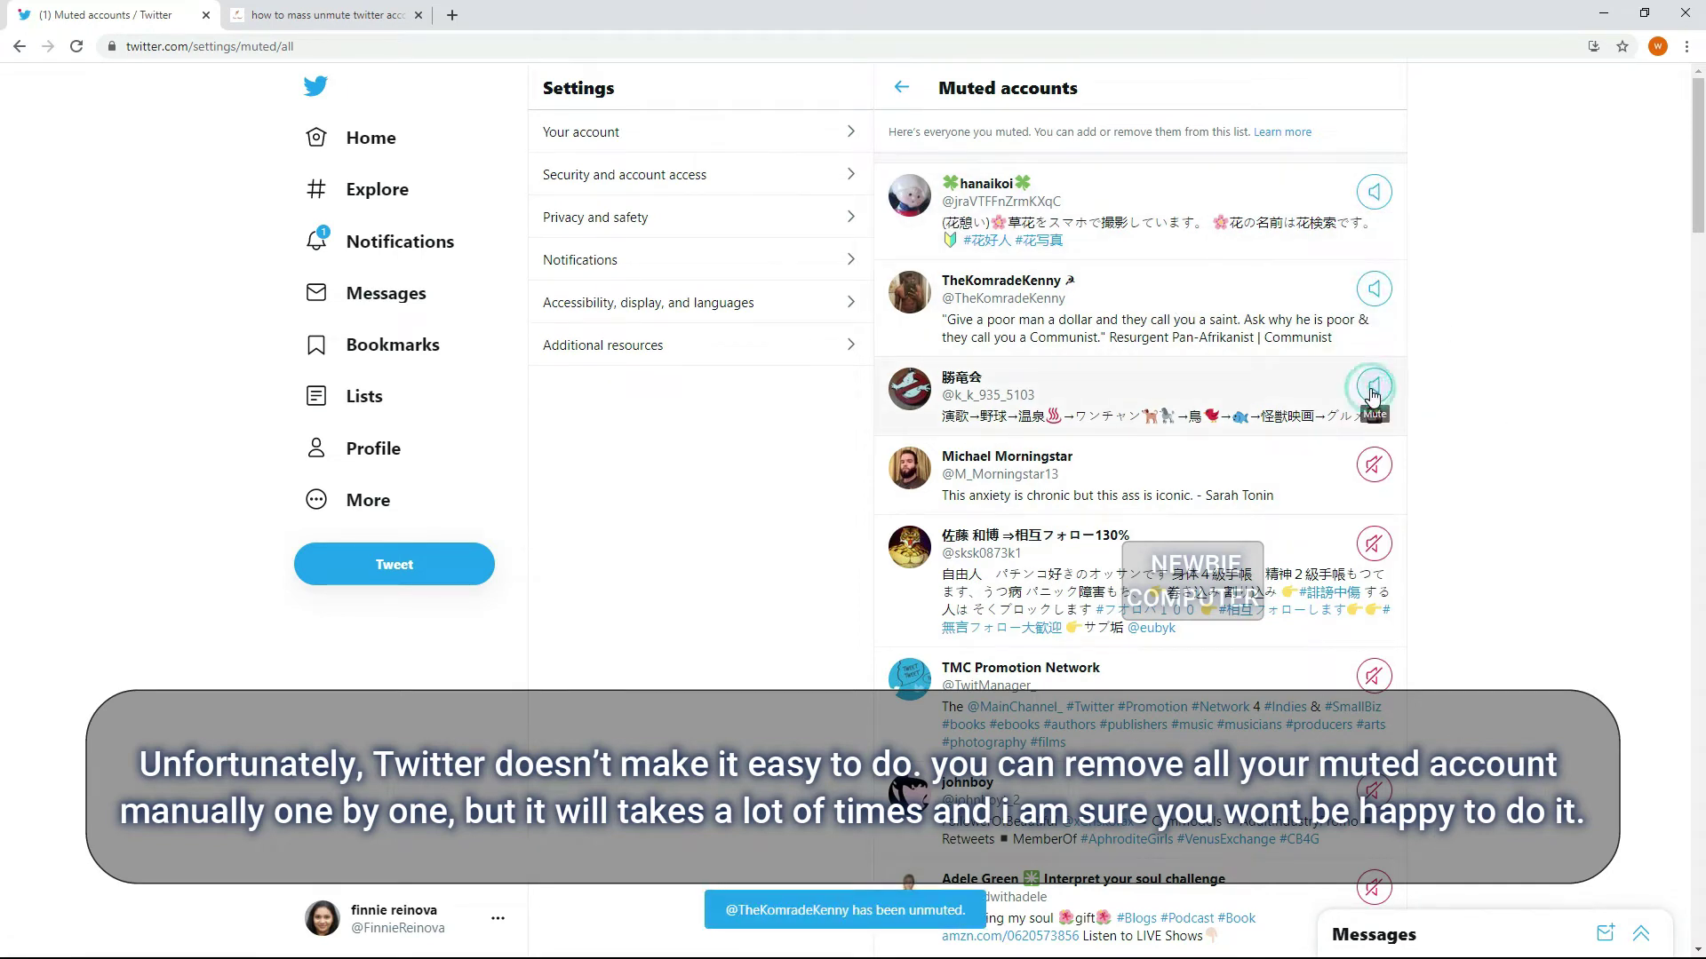
click(1373, 464)
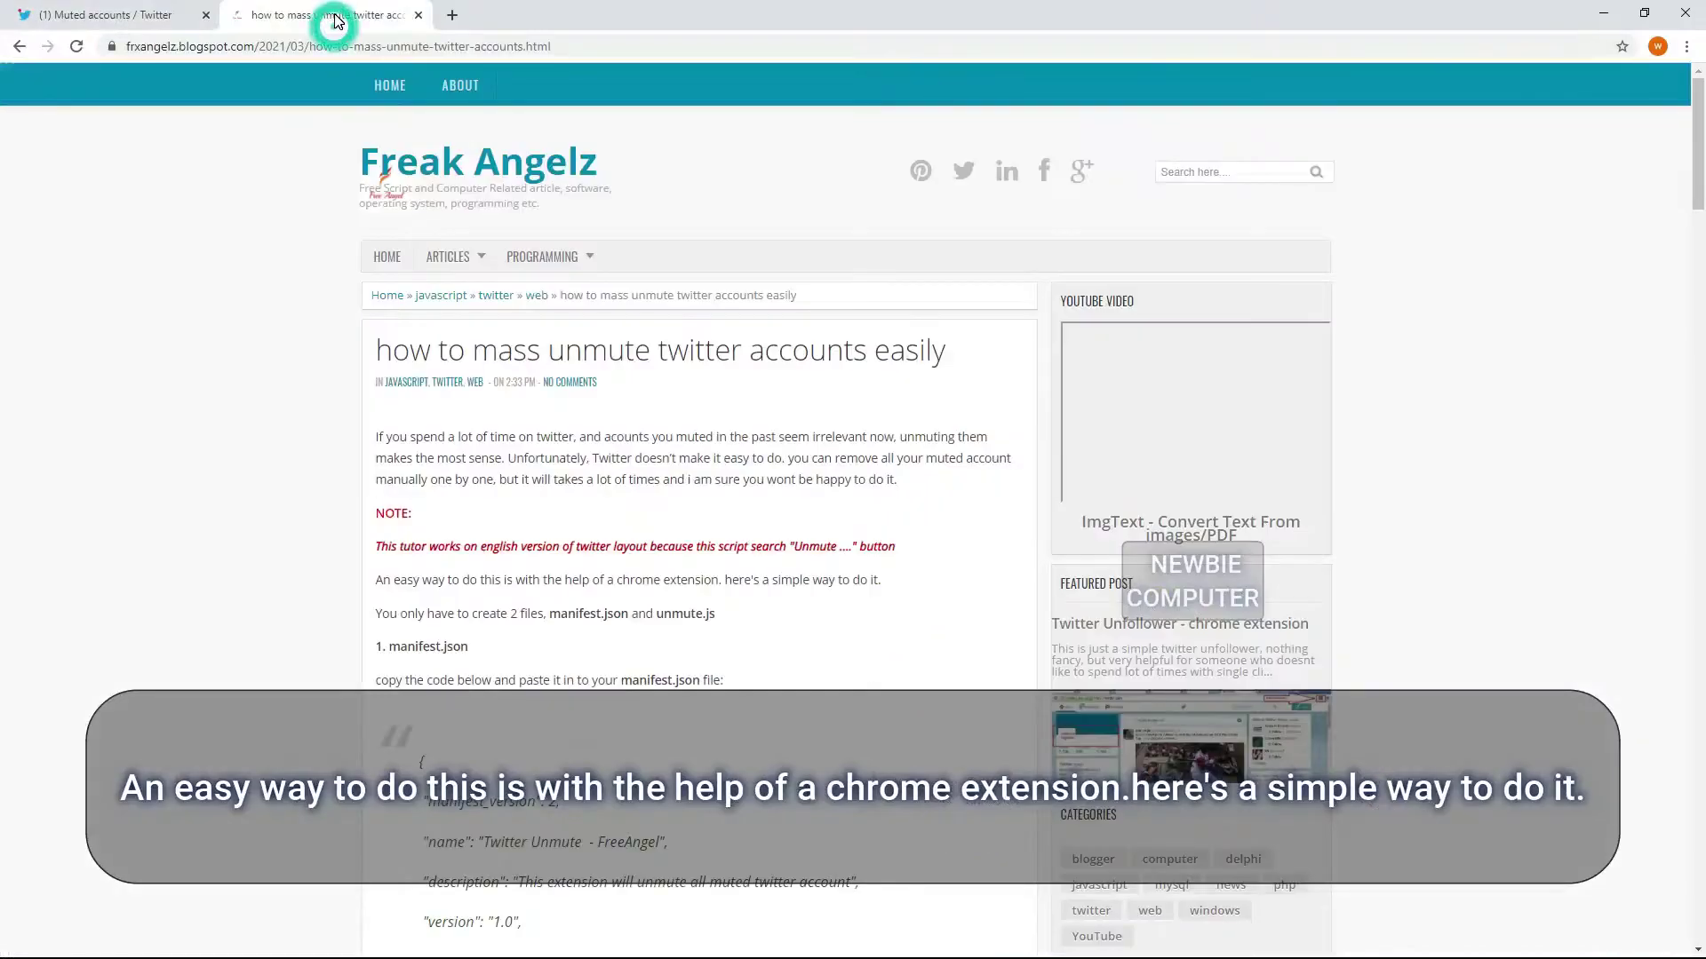
Scroll to the manifest.json code block in the blog post and copy the whole block.
mouse_move(546, 256)
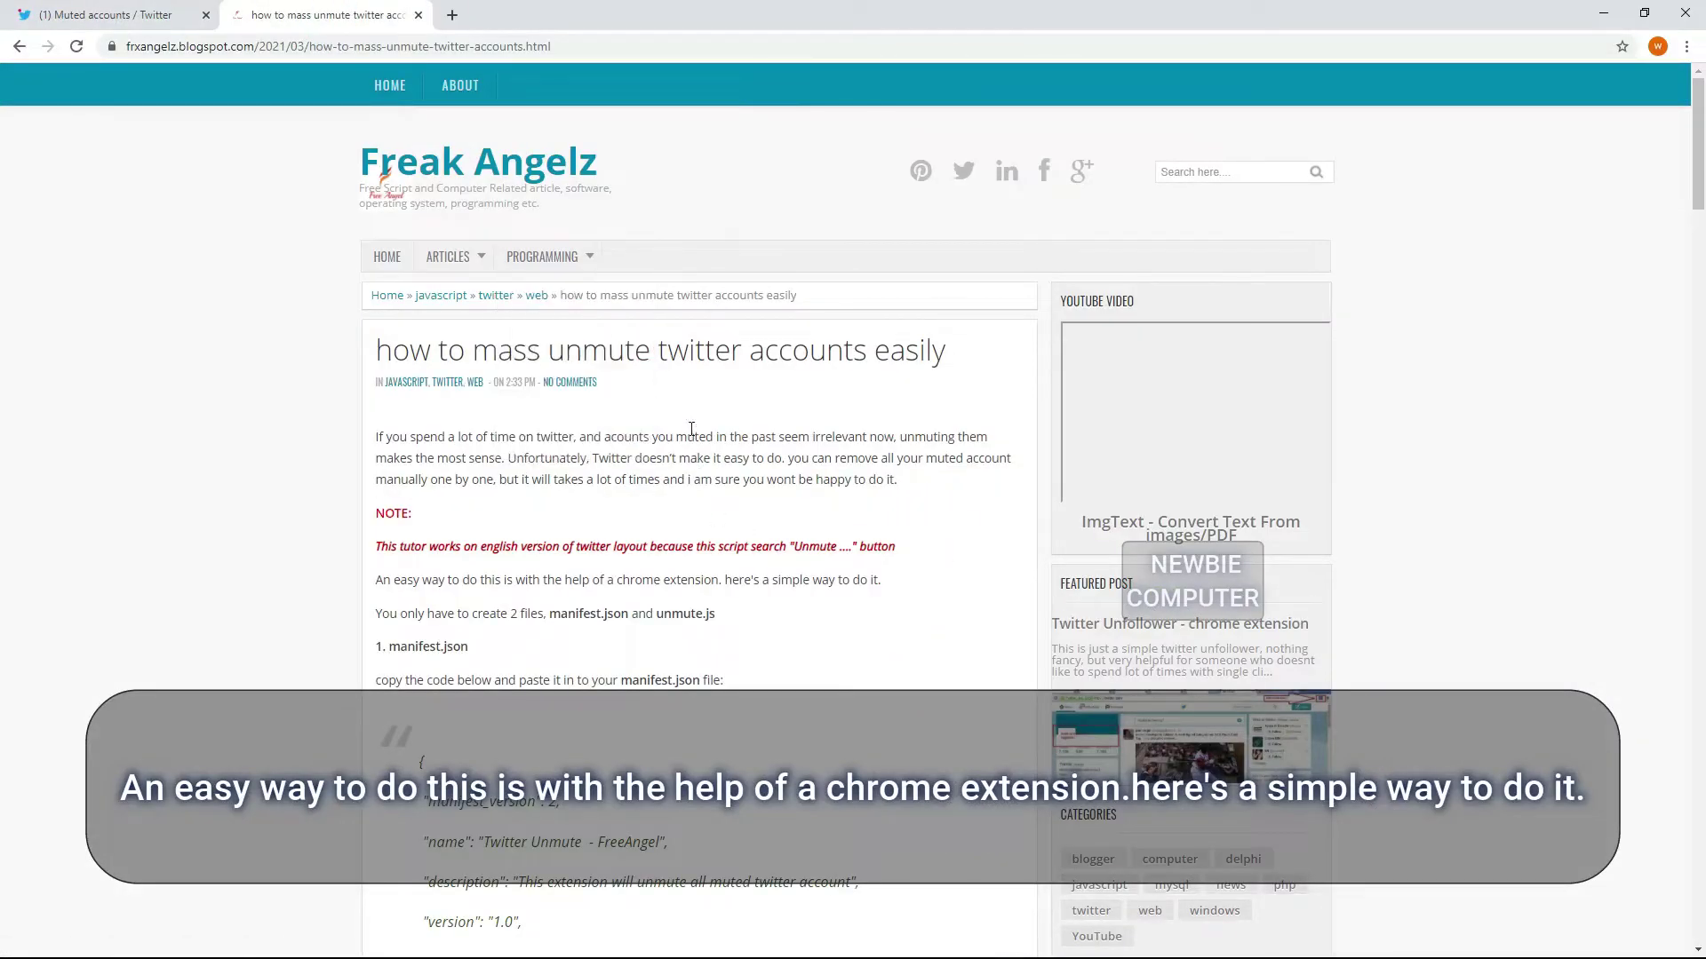
scroll(691, 429, down, 2)
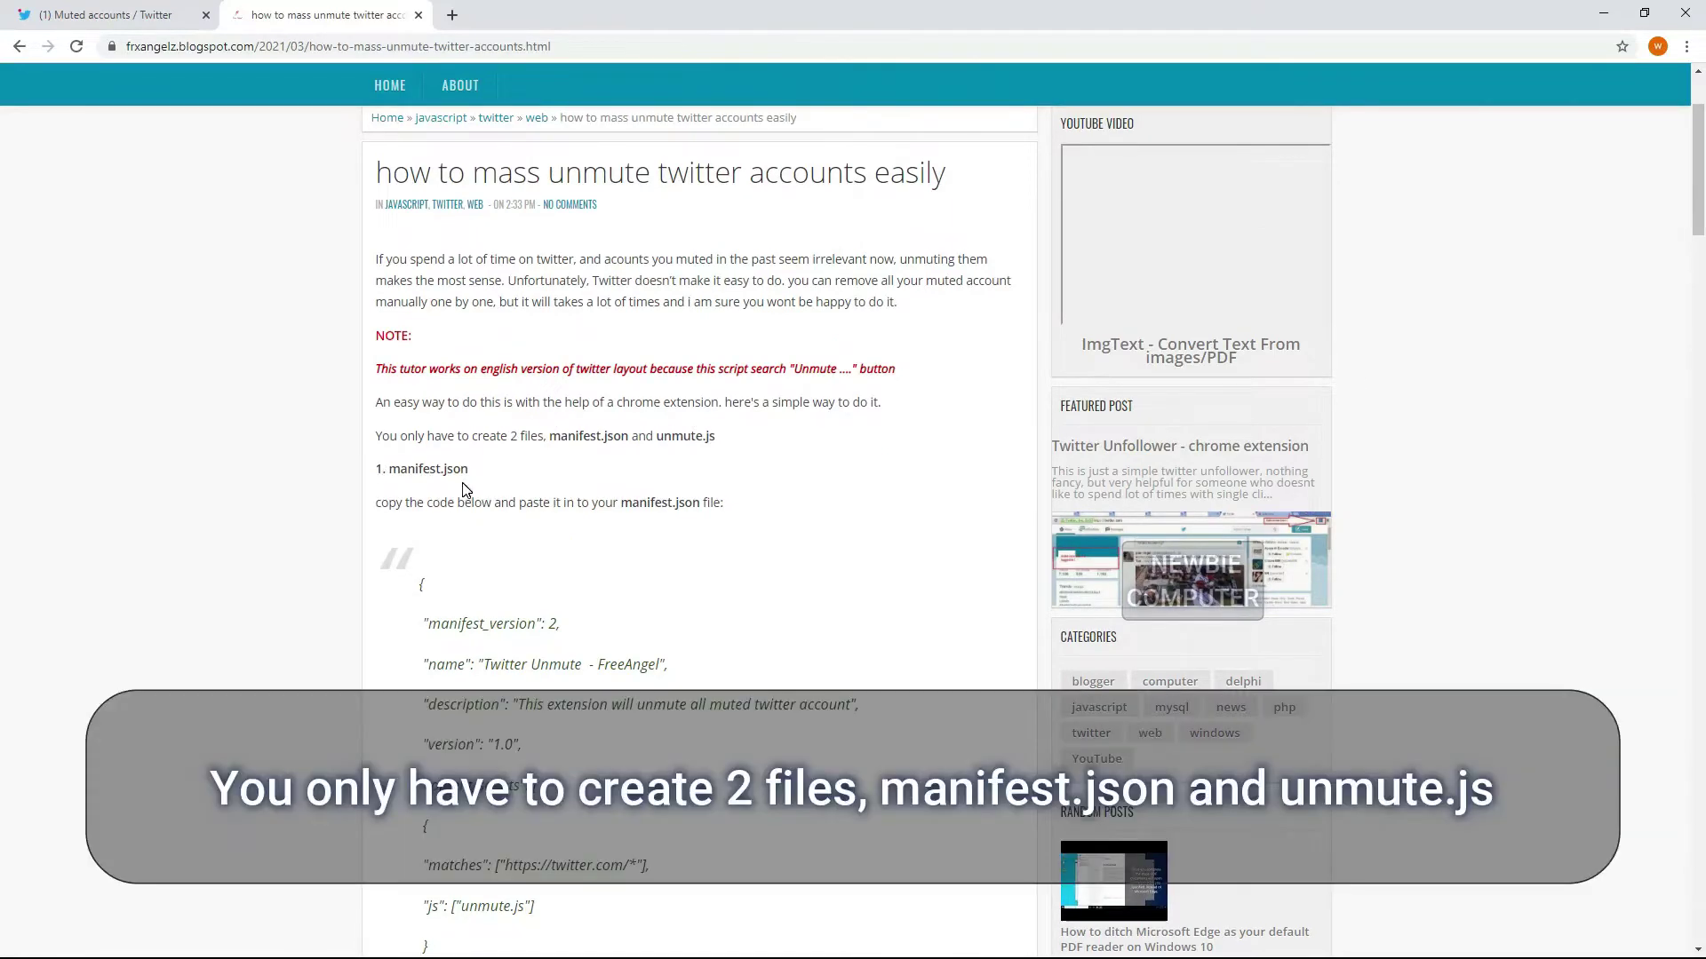
scroll(509, 556, down, 2)
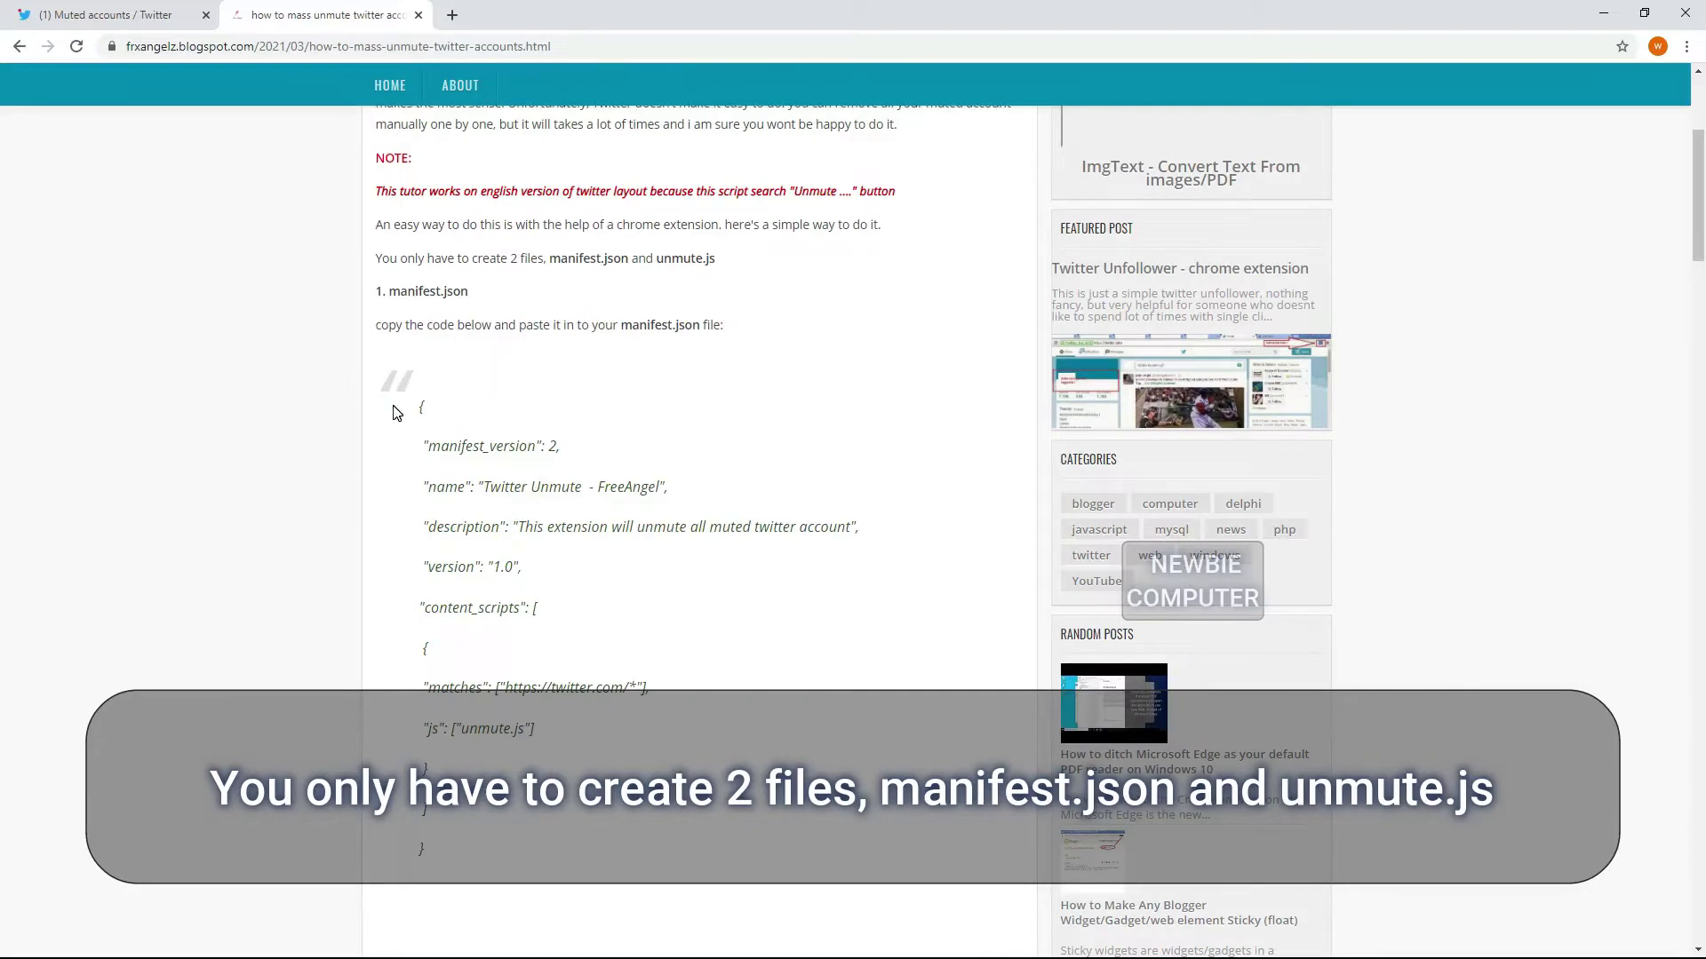
drag(397, 413, 562, 866)
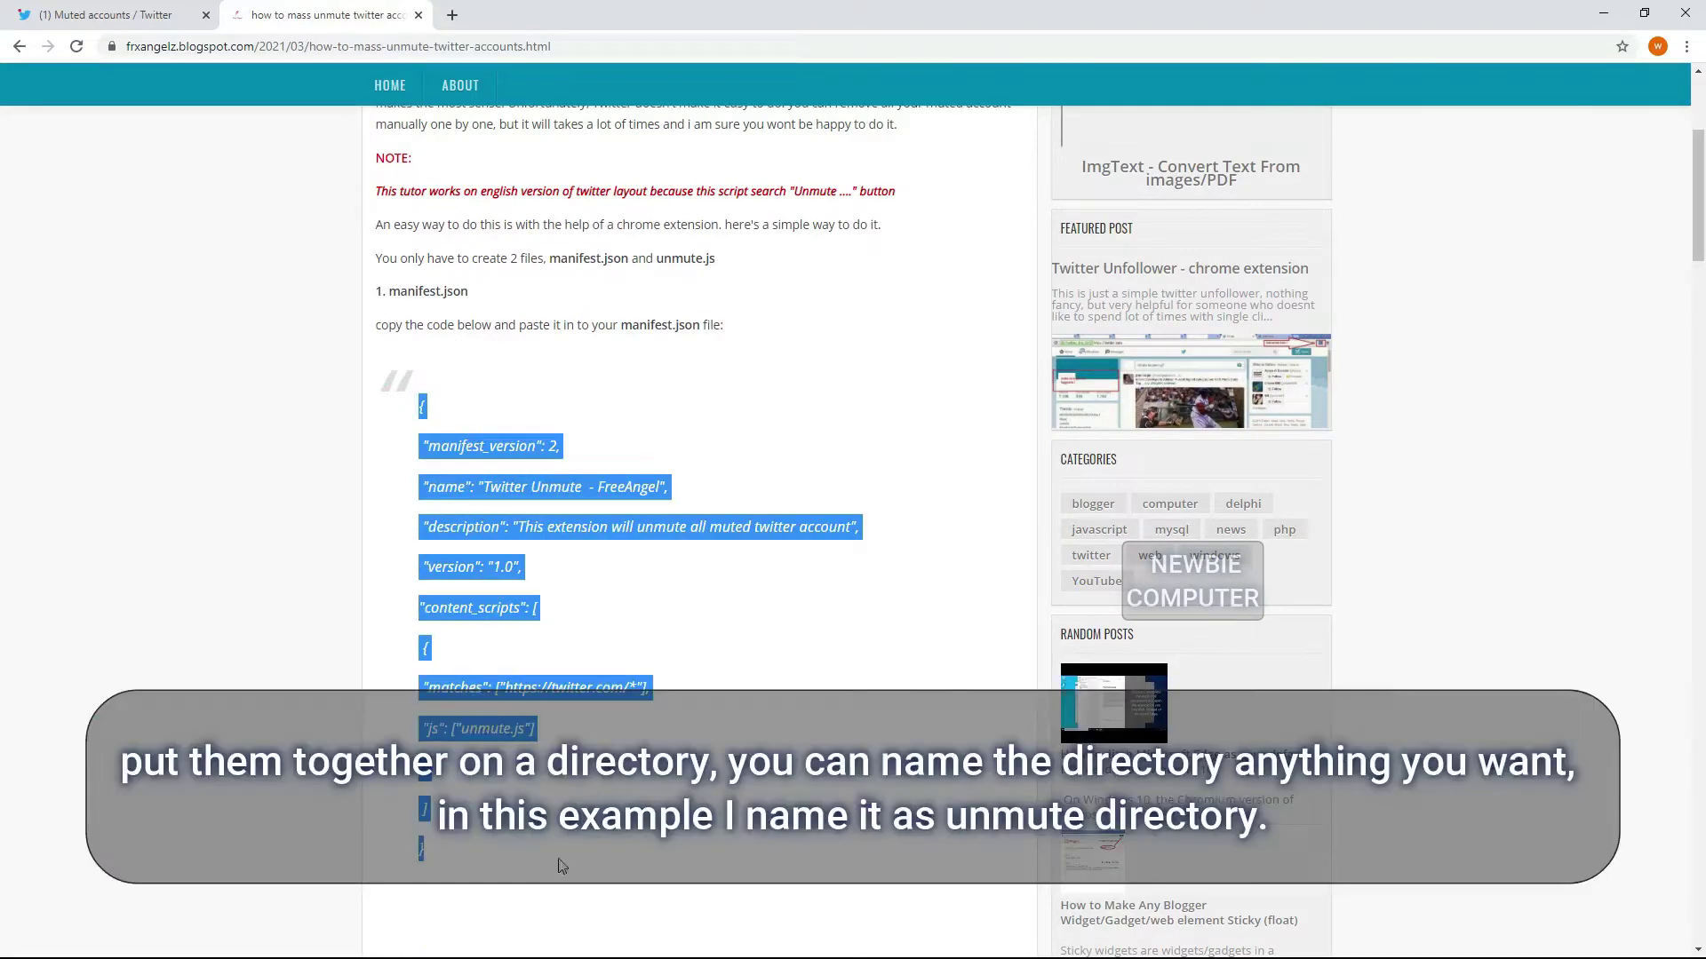
right_click(501, 447)
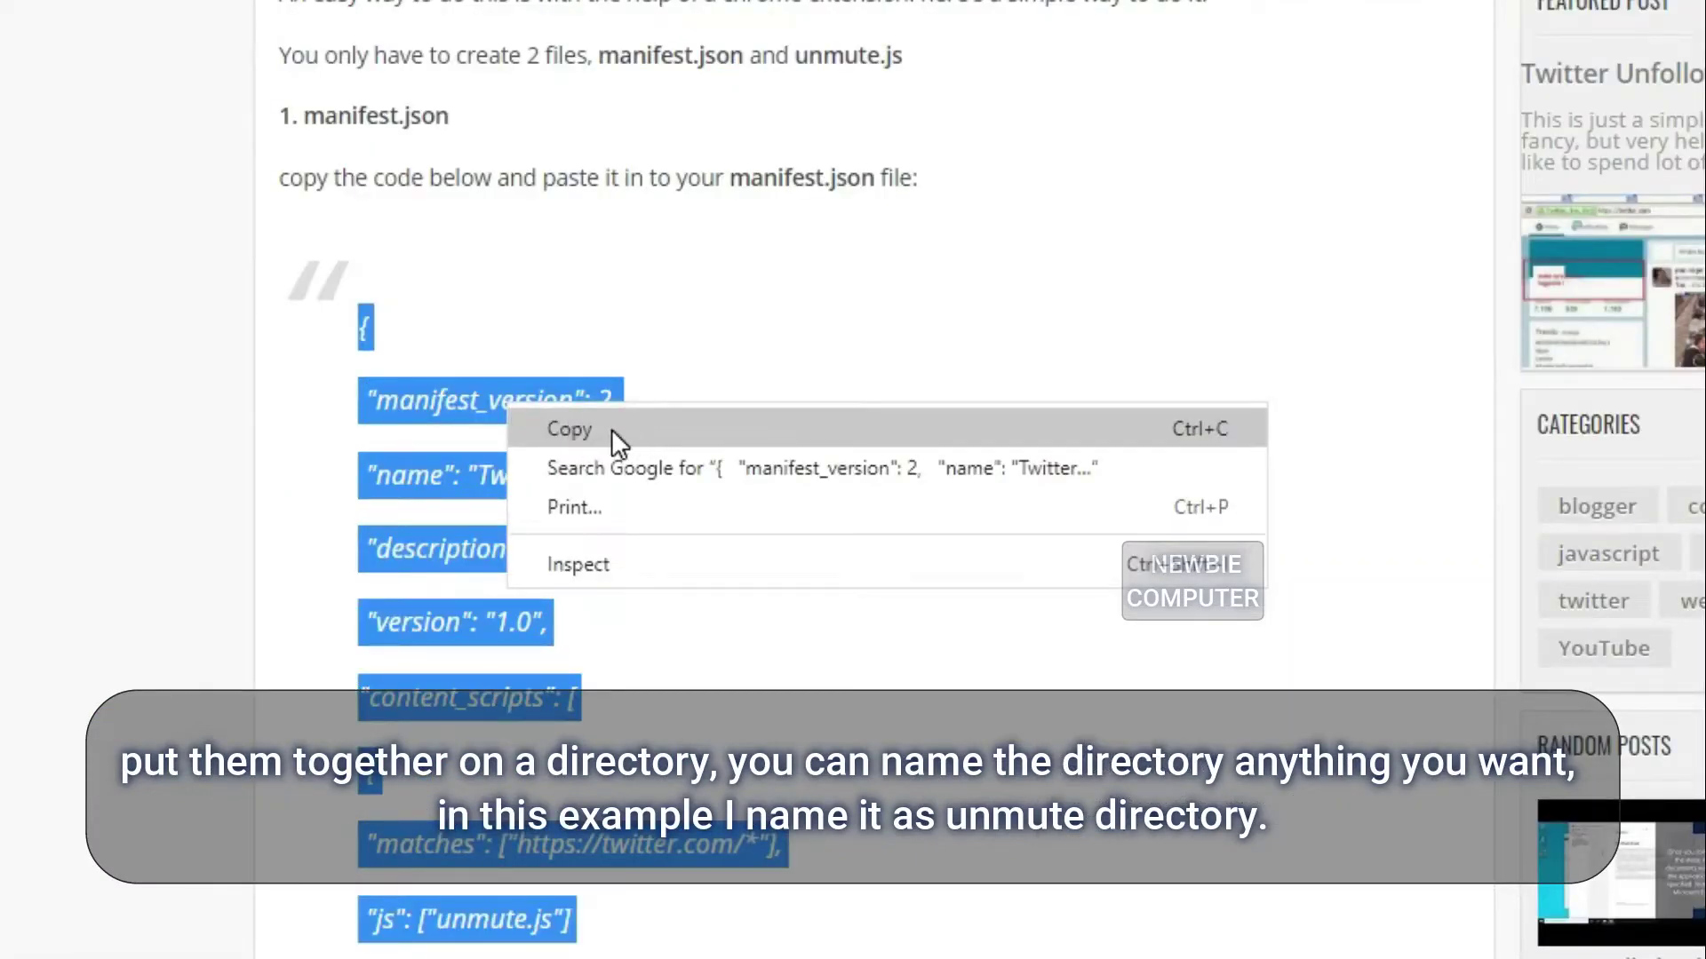
click(615, 429)
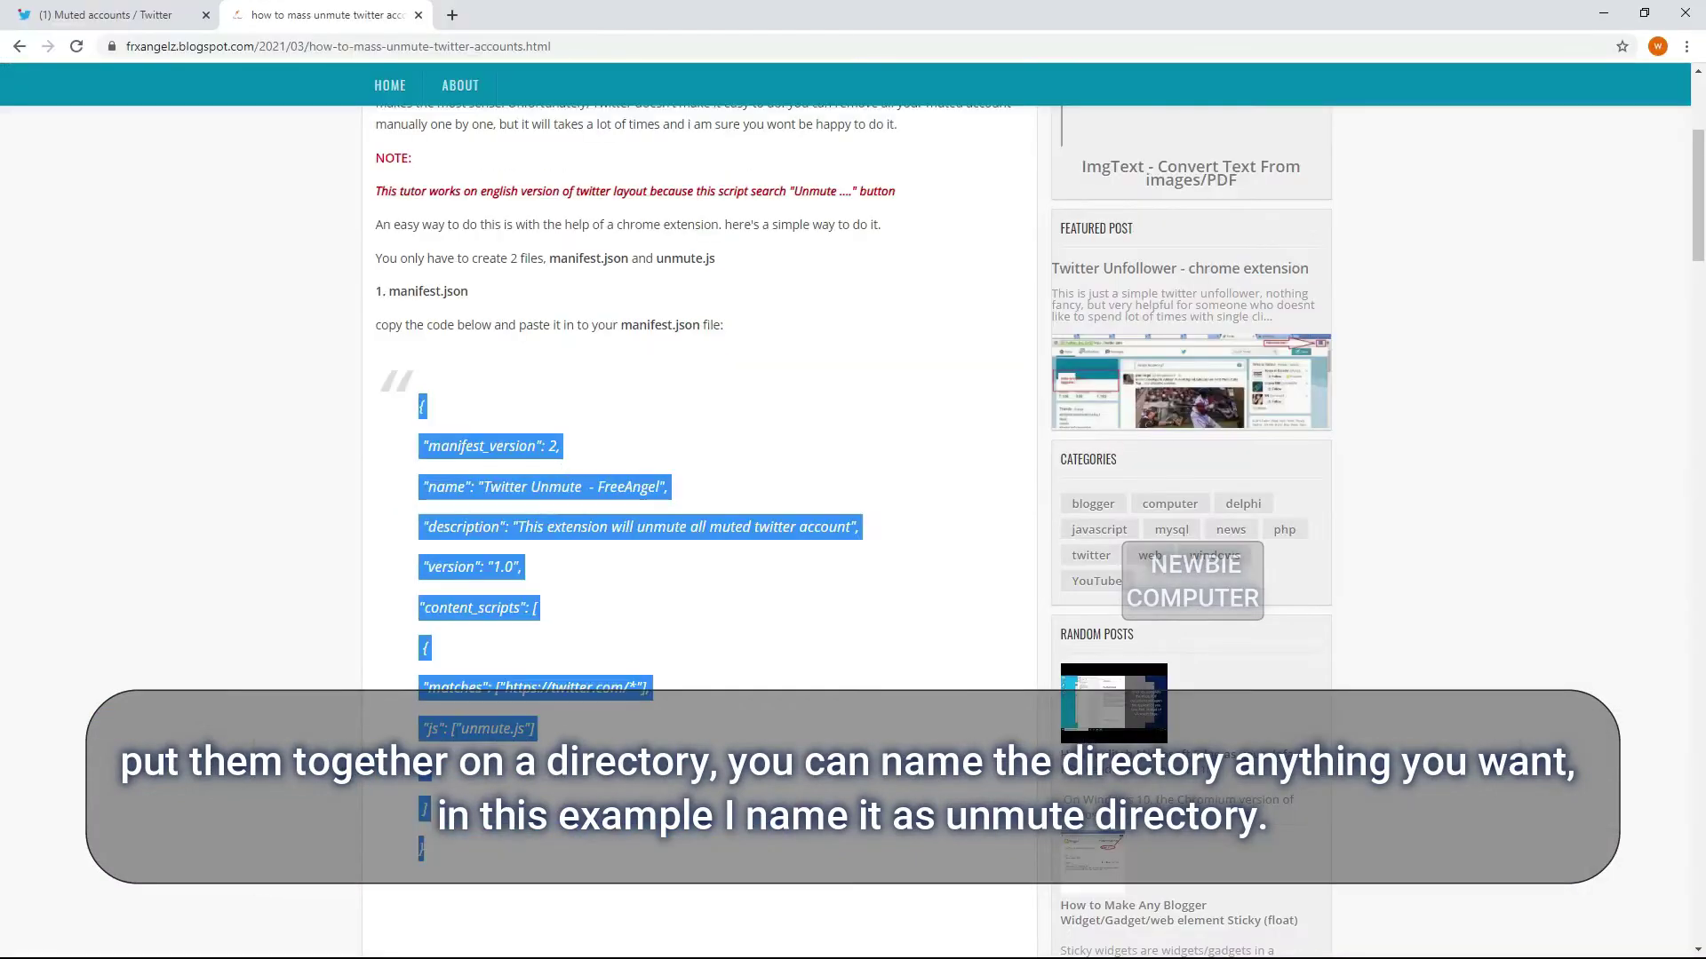
key(super)
Launch Notepad and paste the copied manifest code into the blank document.
click(300, 906)
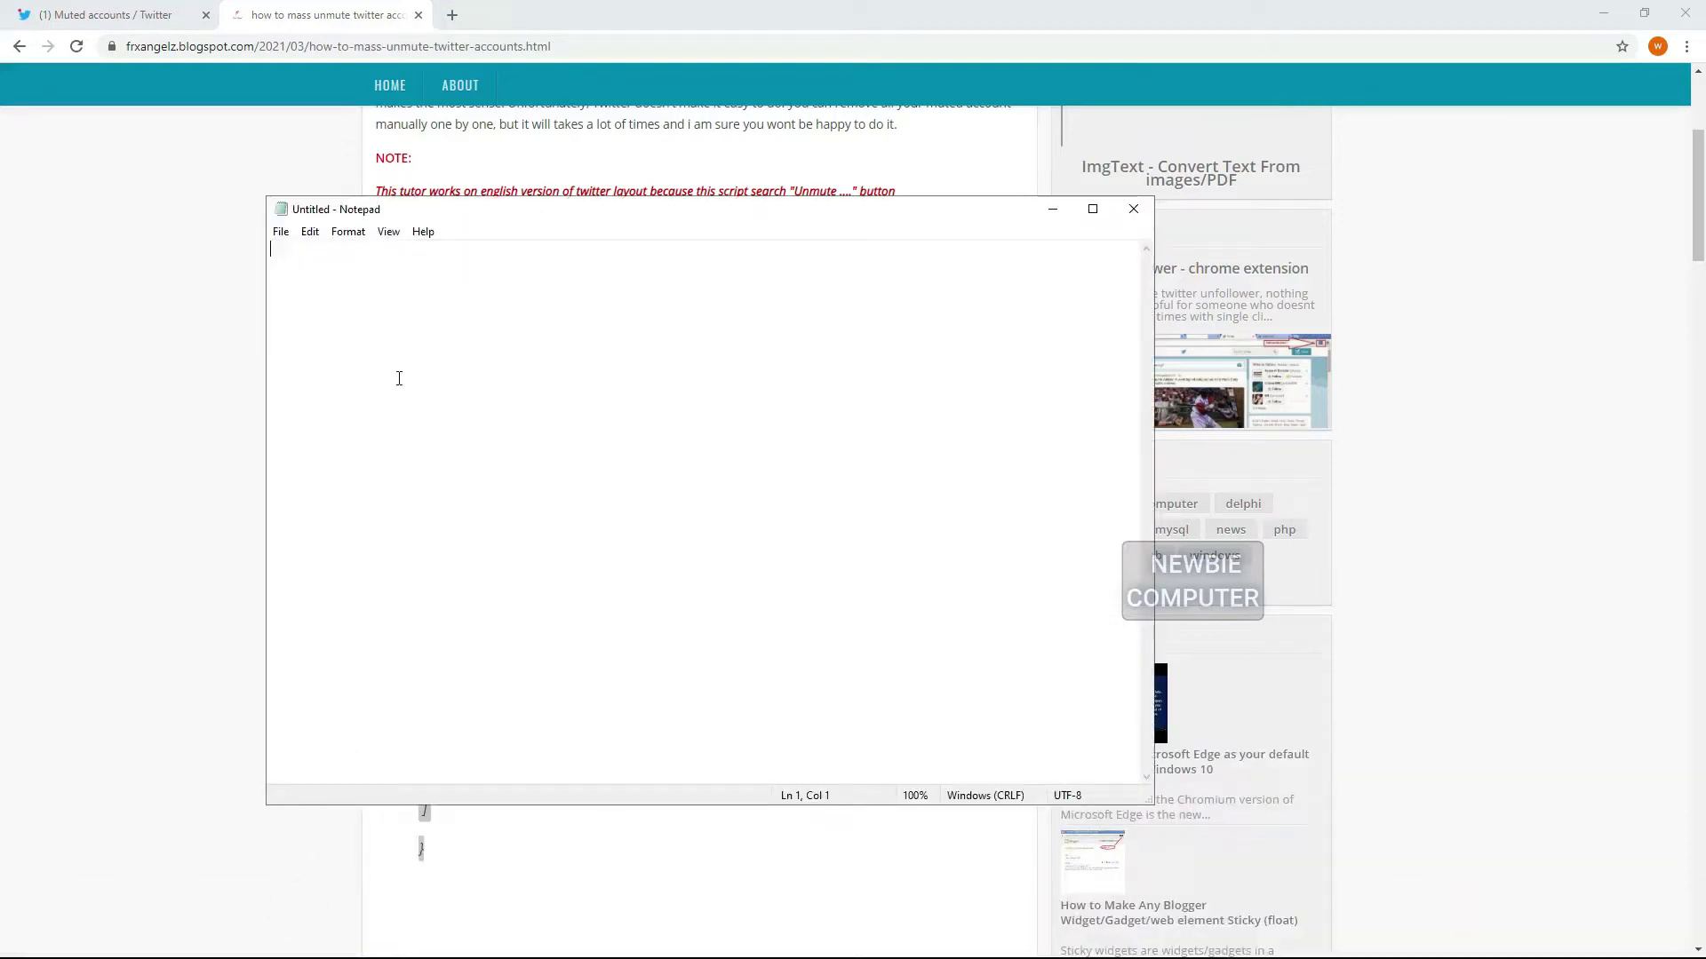
right_click(399, 373)
click(418, 444)
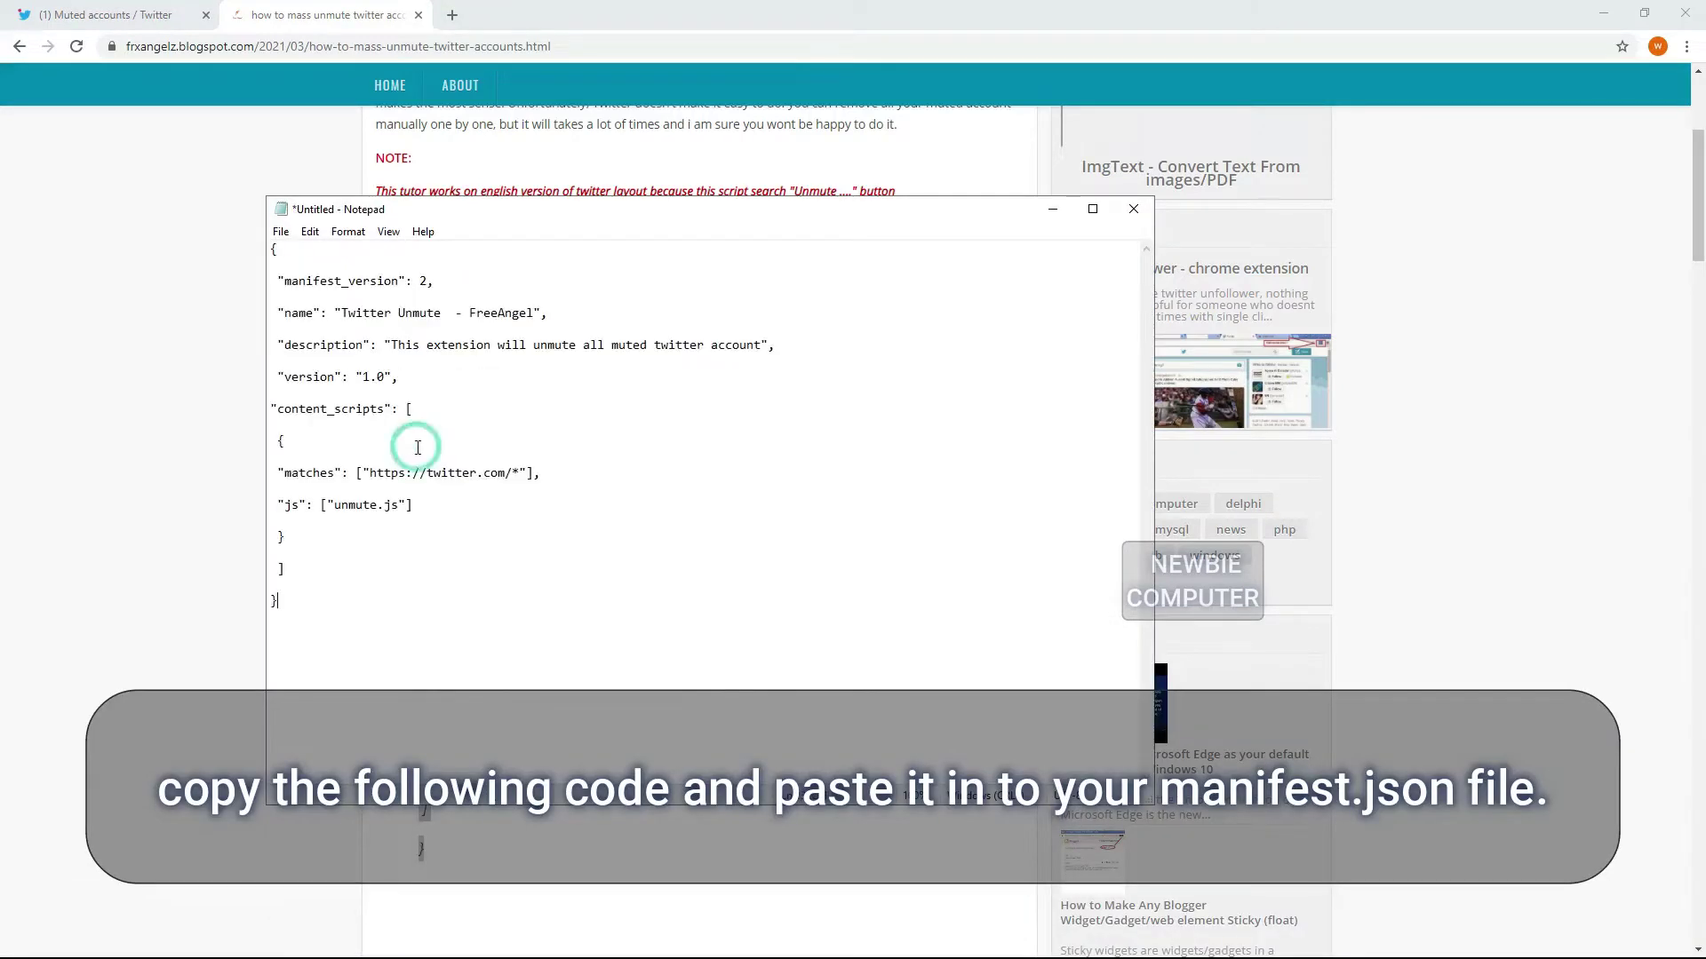
Save the document as manifest.json with the All Files type.
click(281, 232)
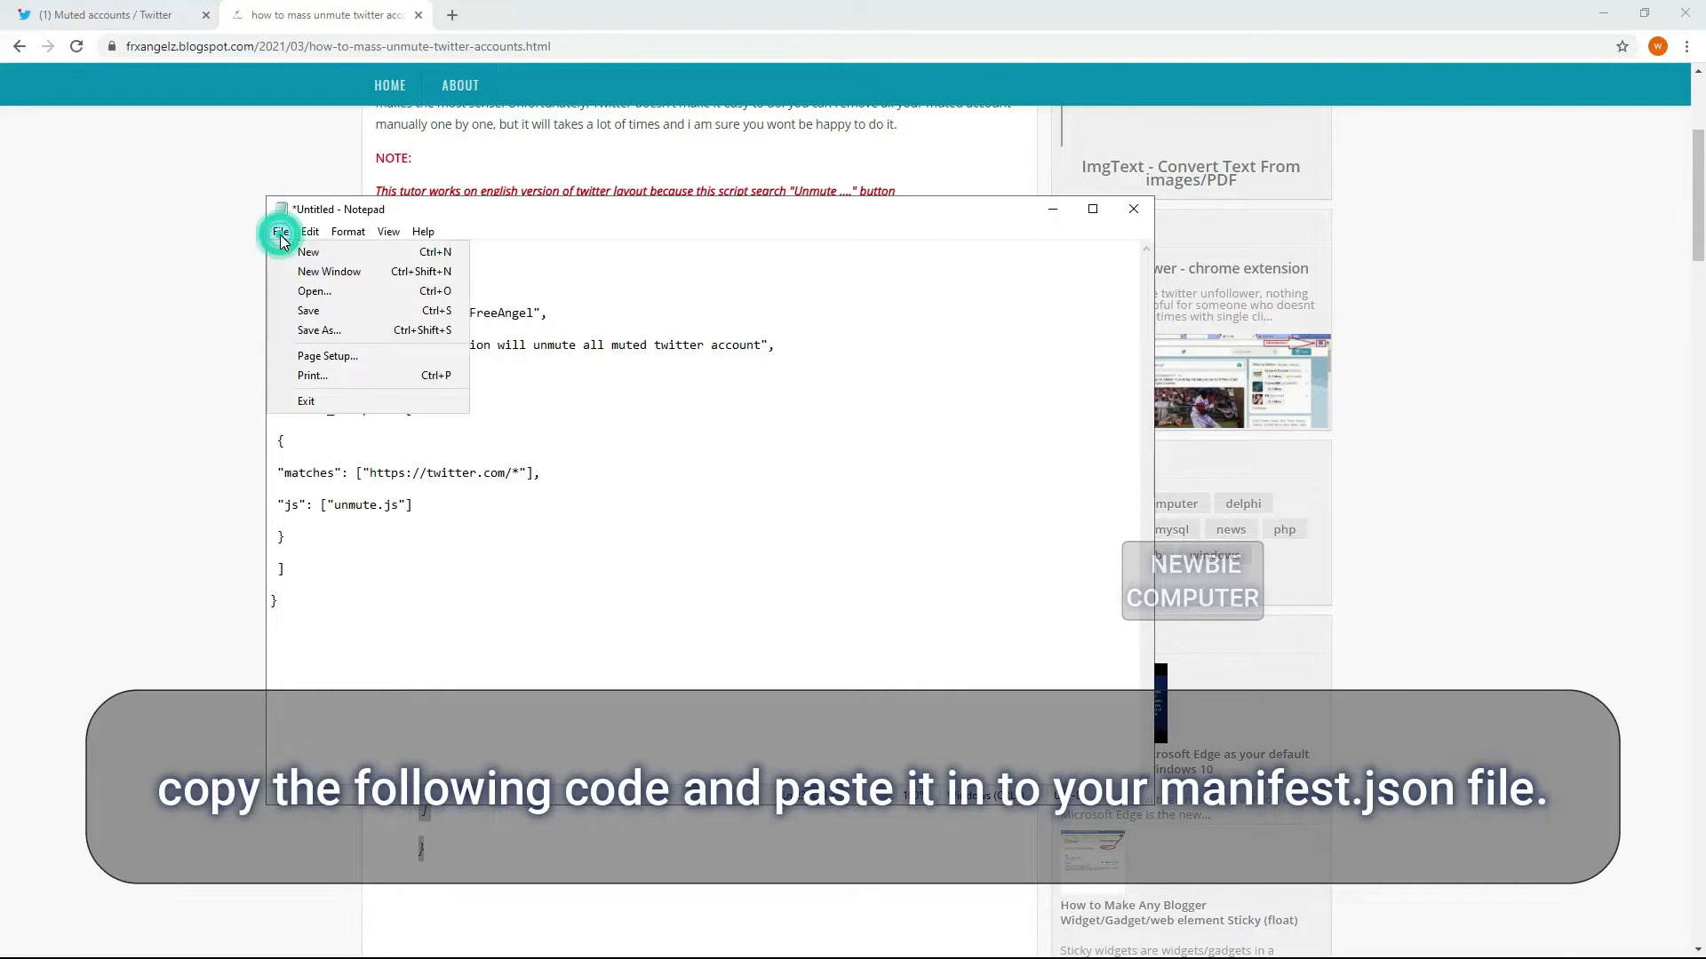
click(320, 333)
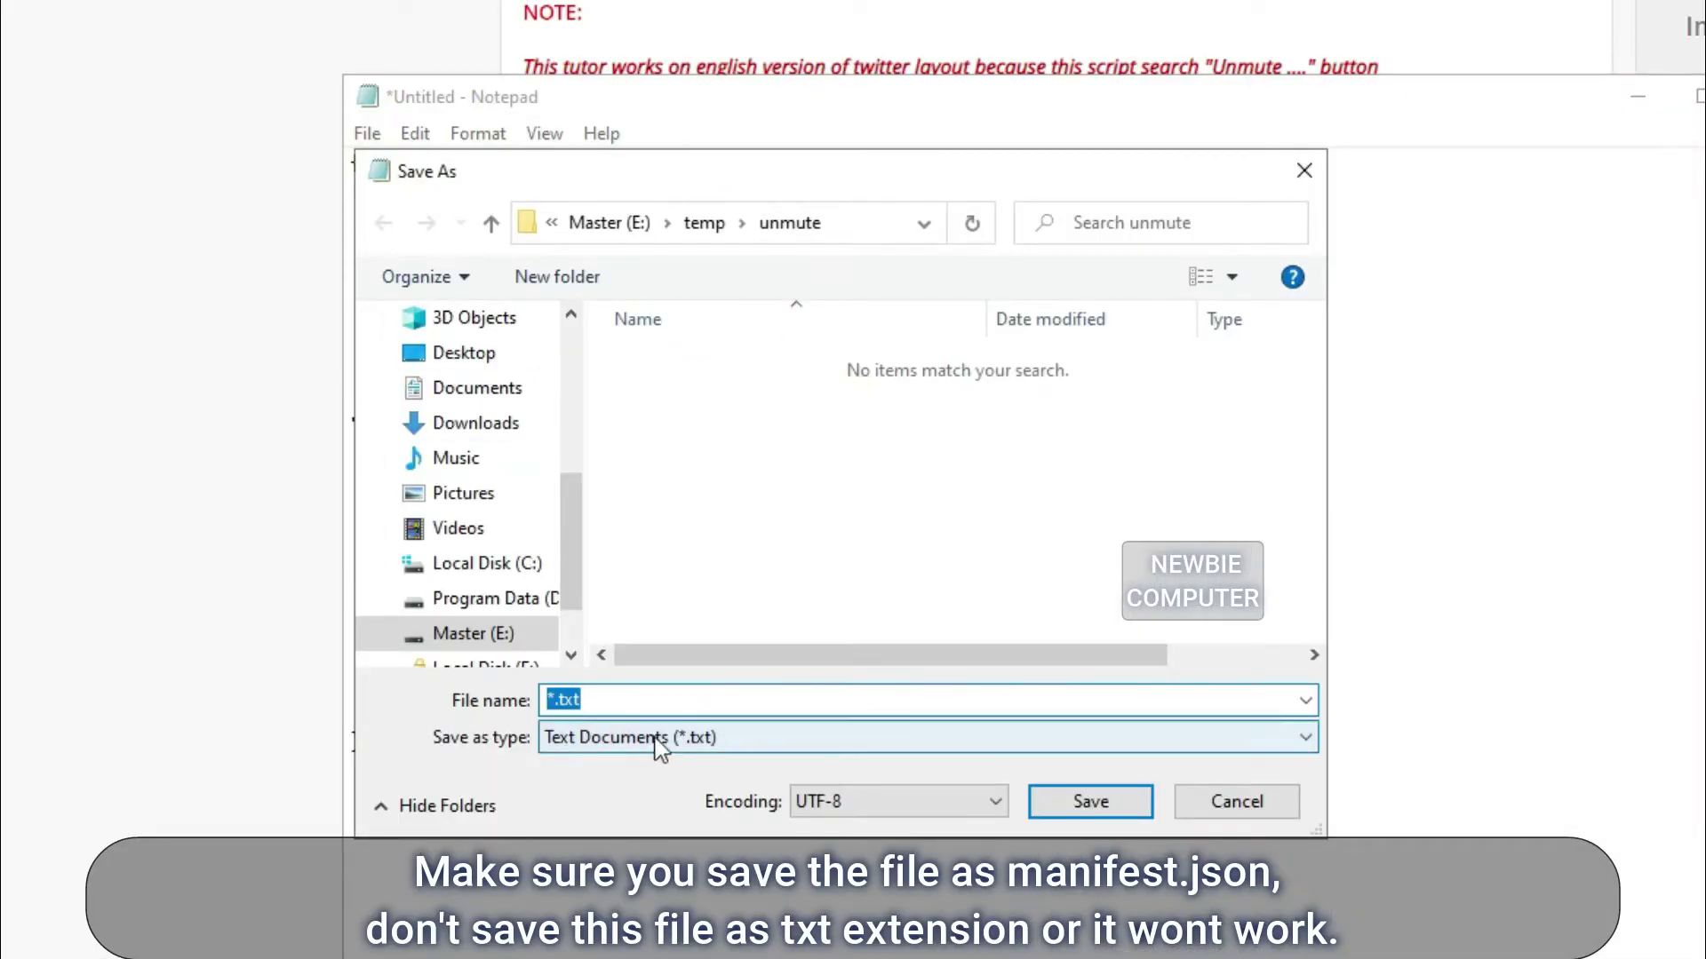
click(920, 744)
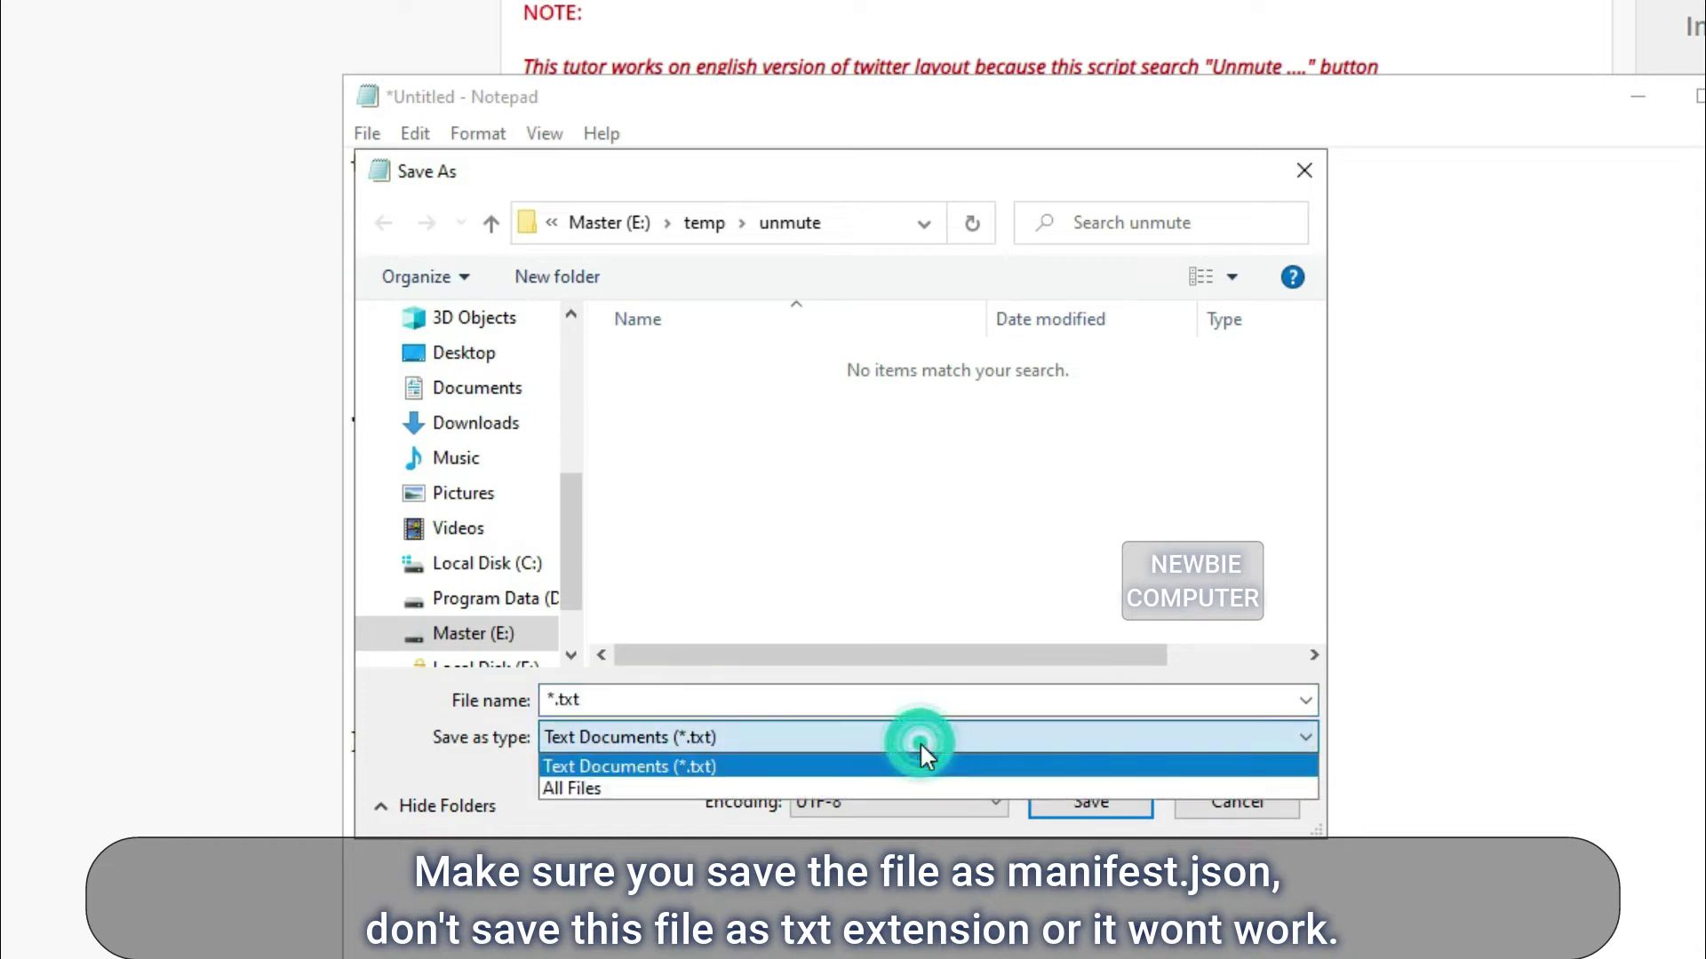
click(608, 790)
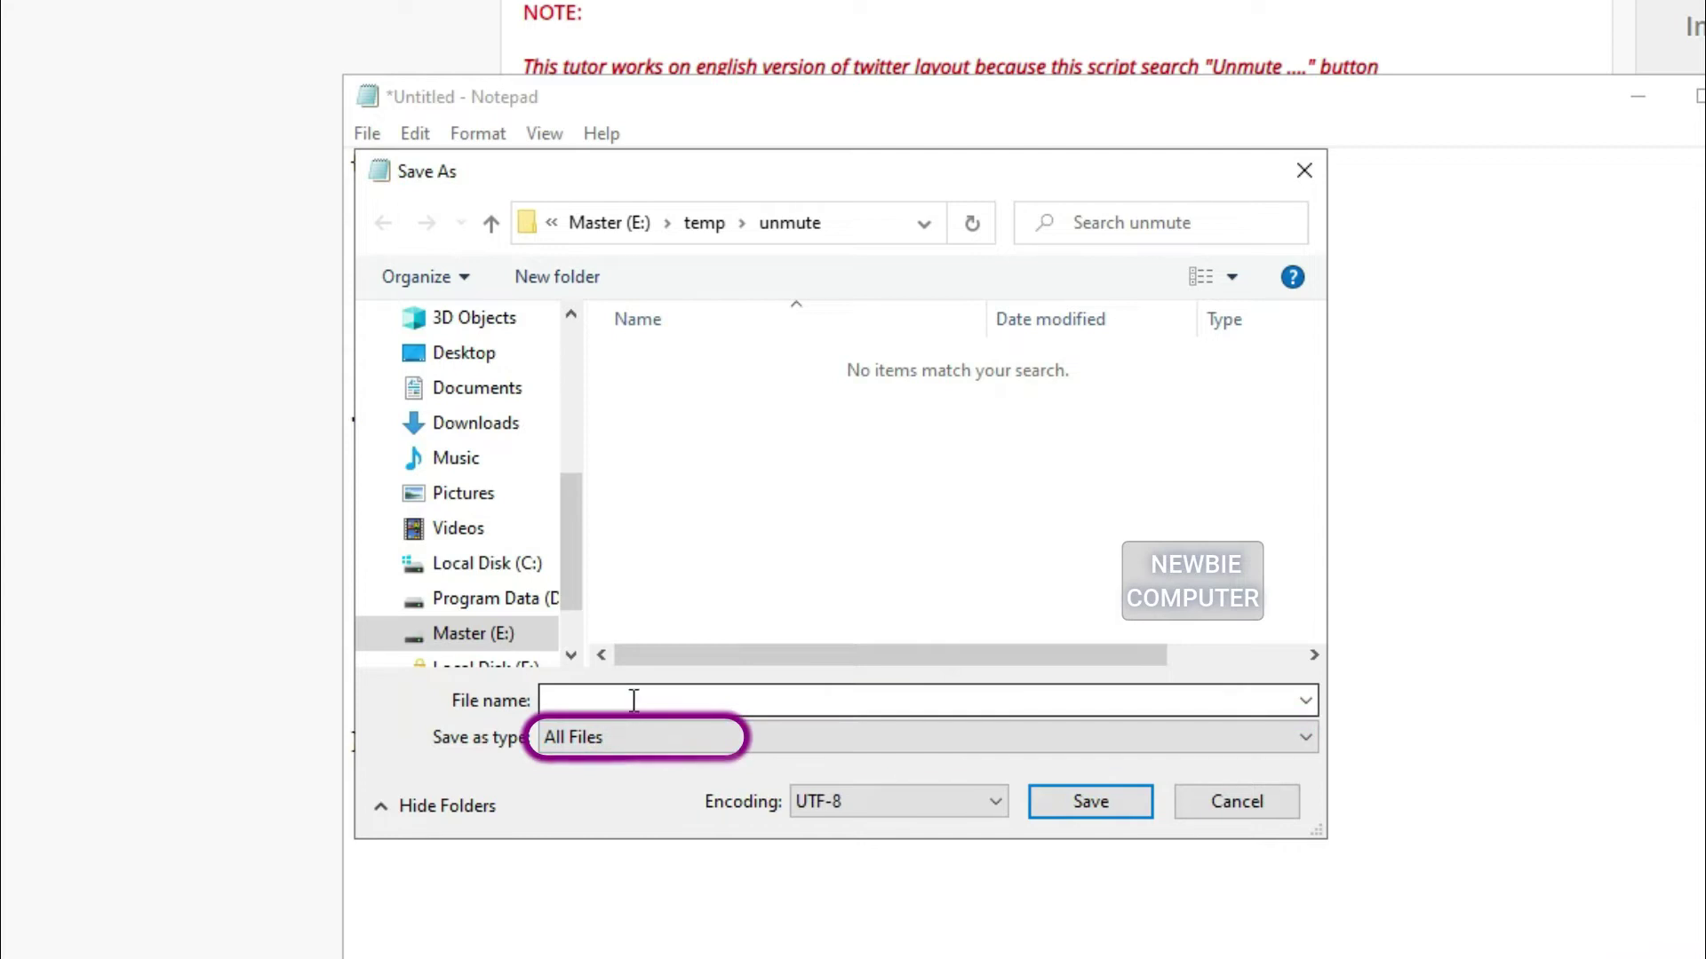
click(633, 701)
text(m)
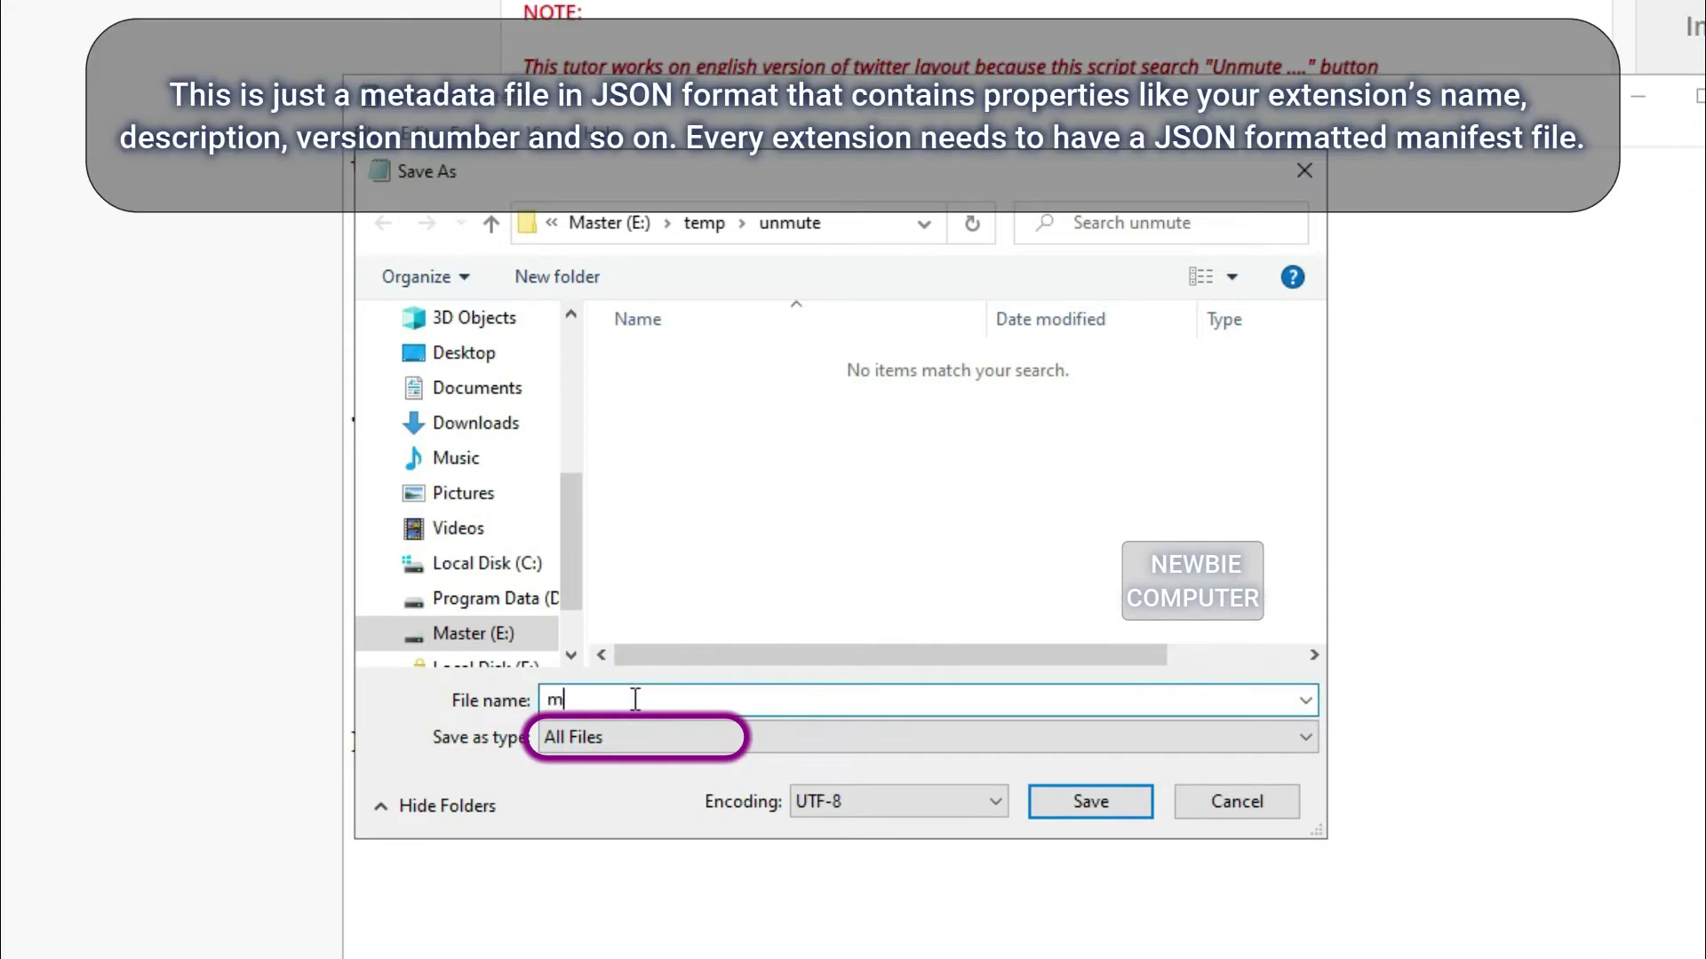
text(anifest.json)
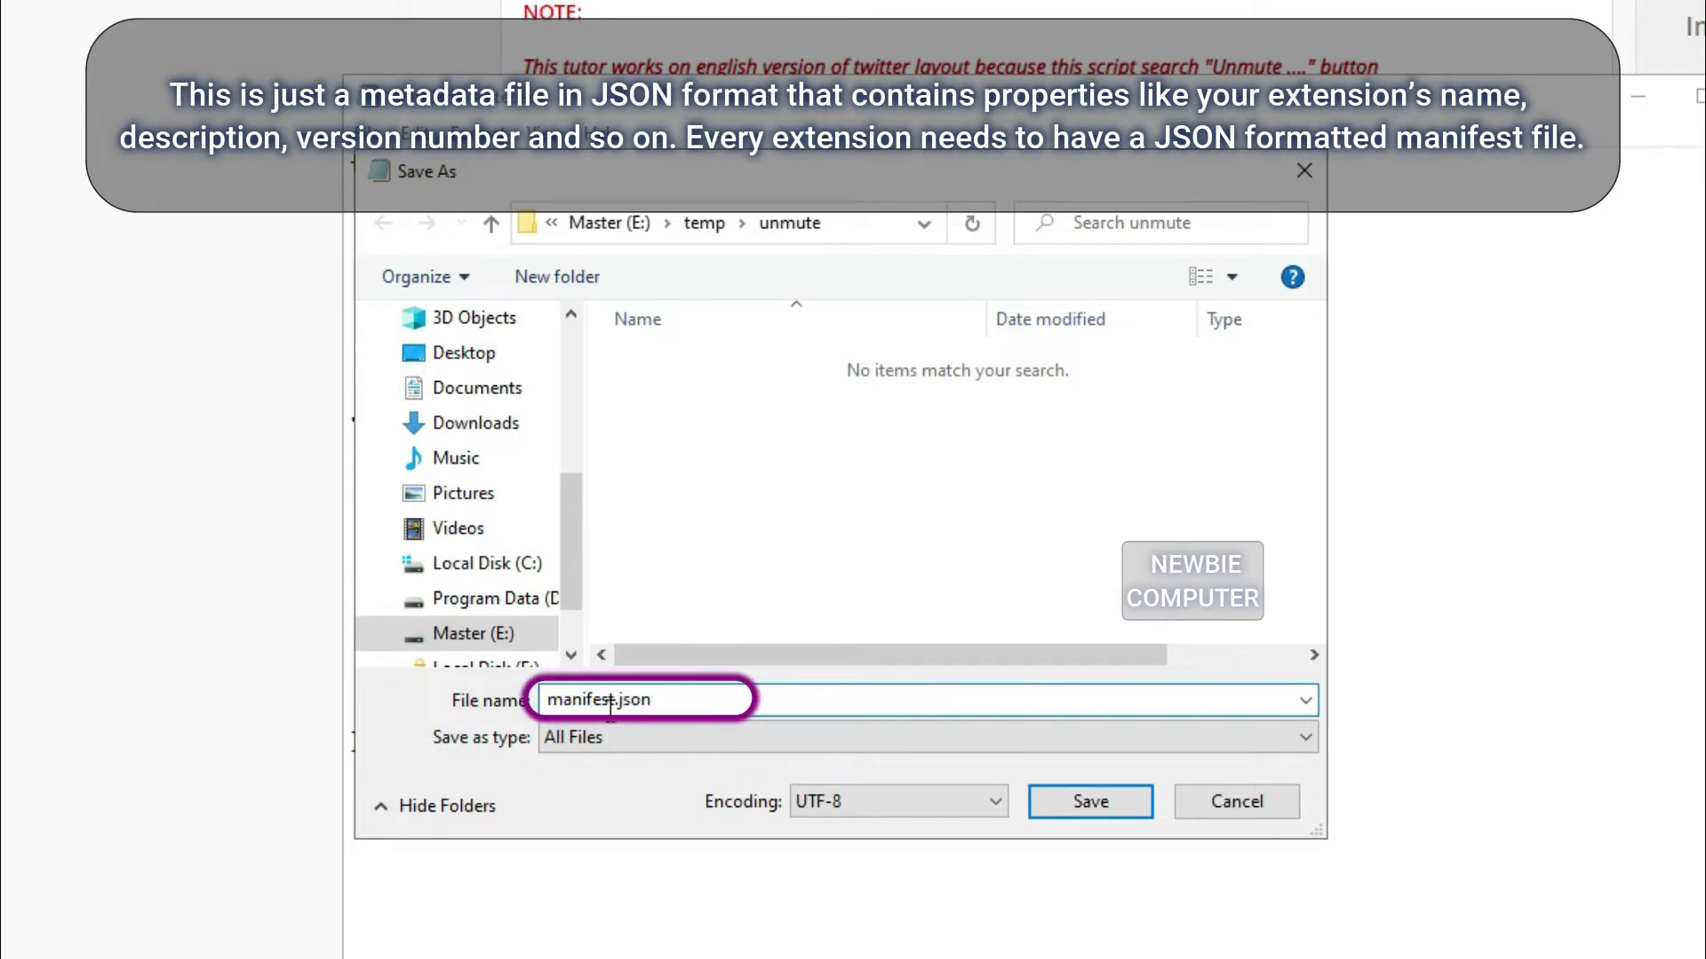
click(1089, 803)
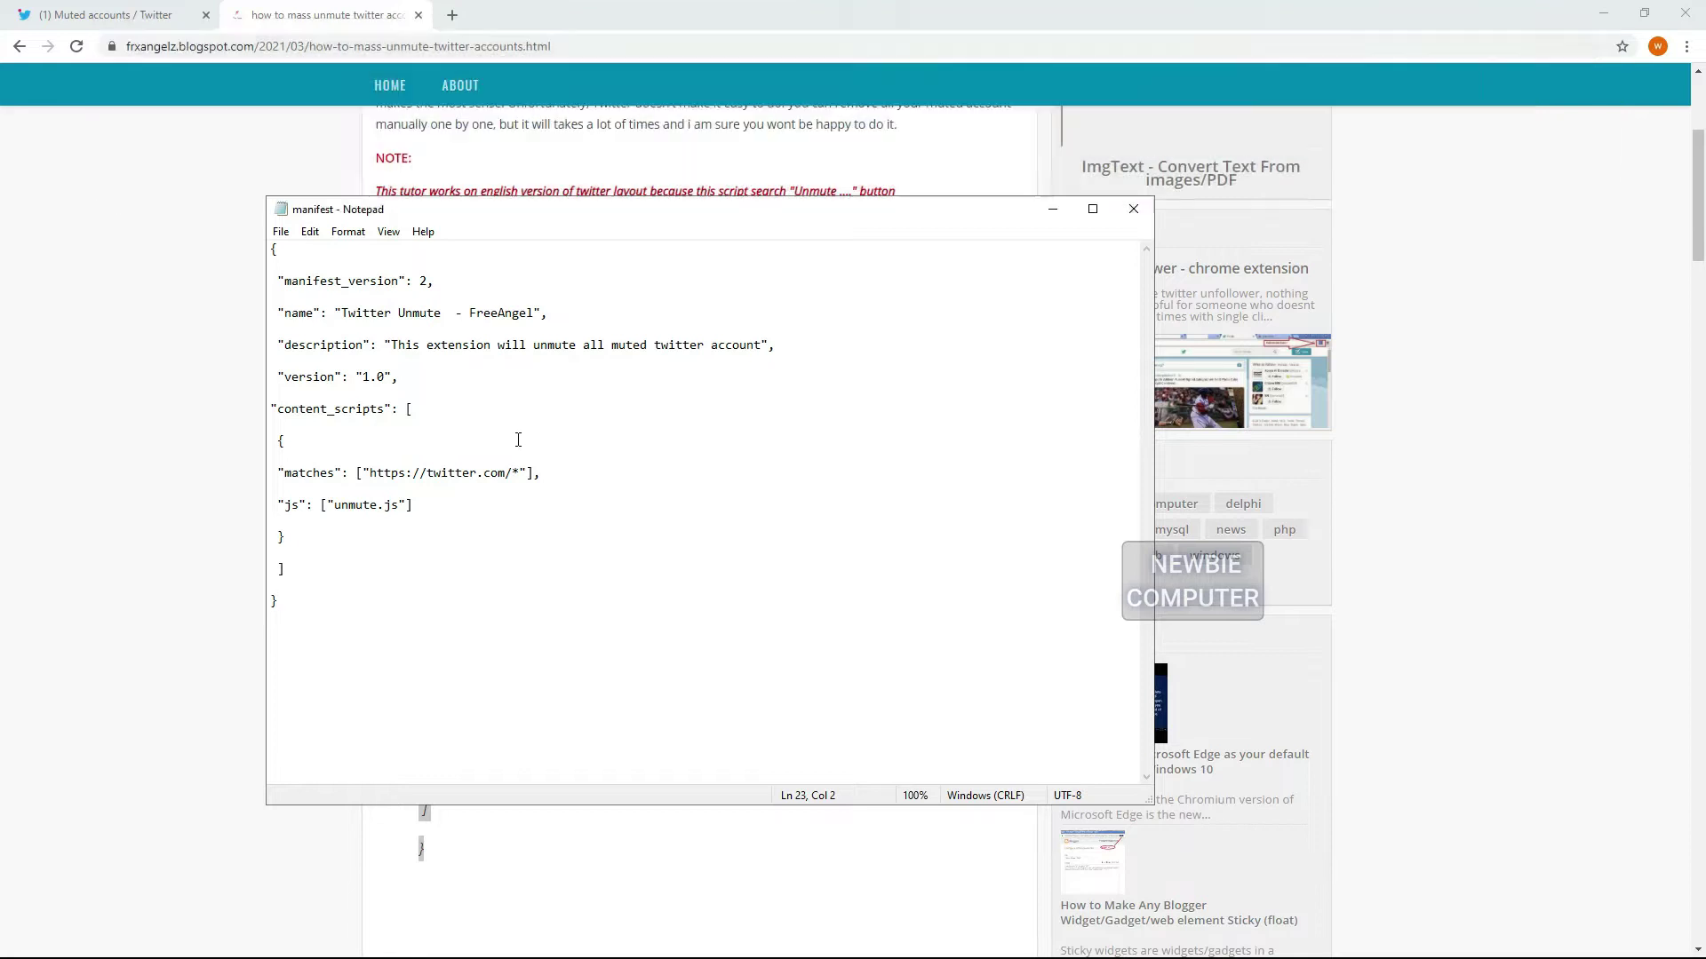
Start a new blank Notepad document and return to the blog post.
click(281, 231)
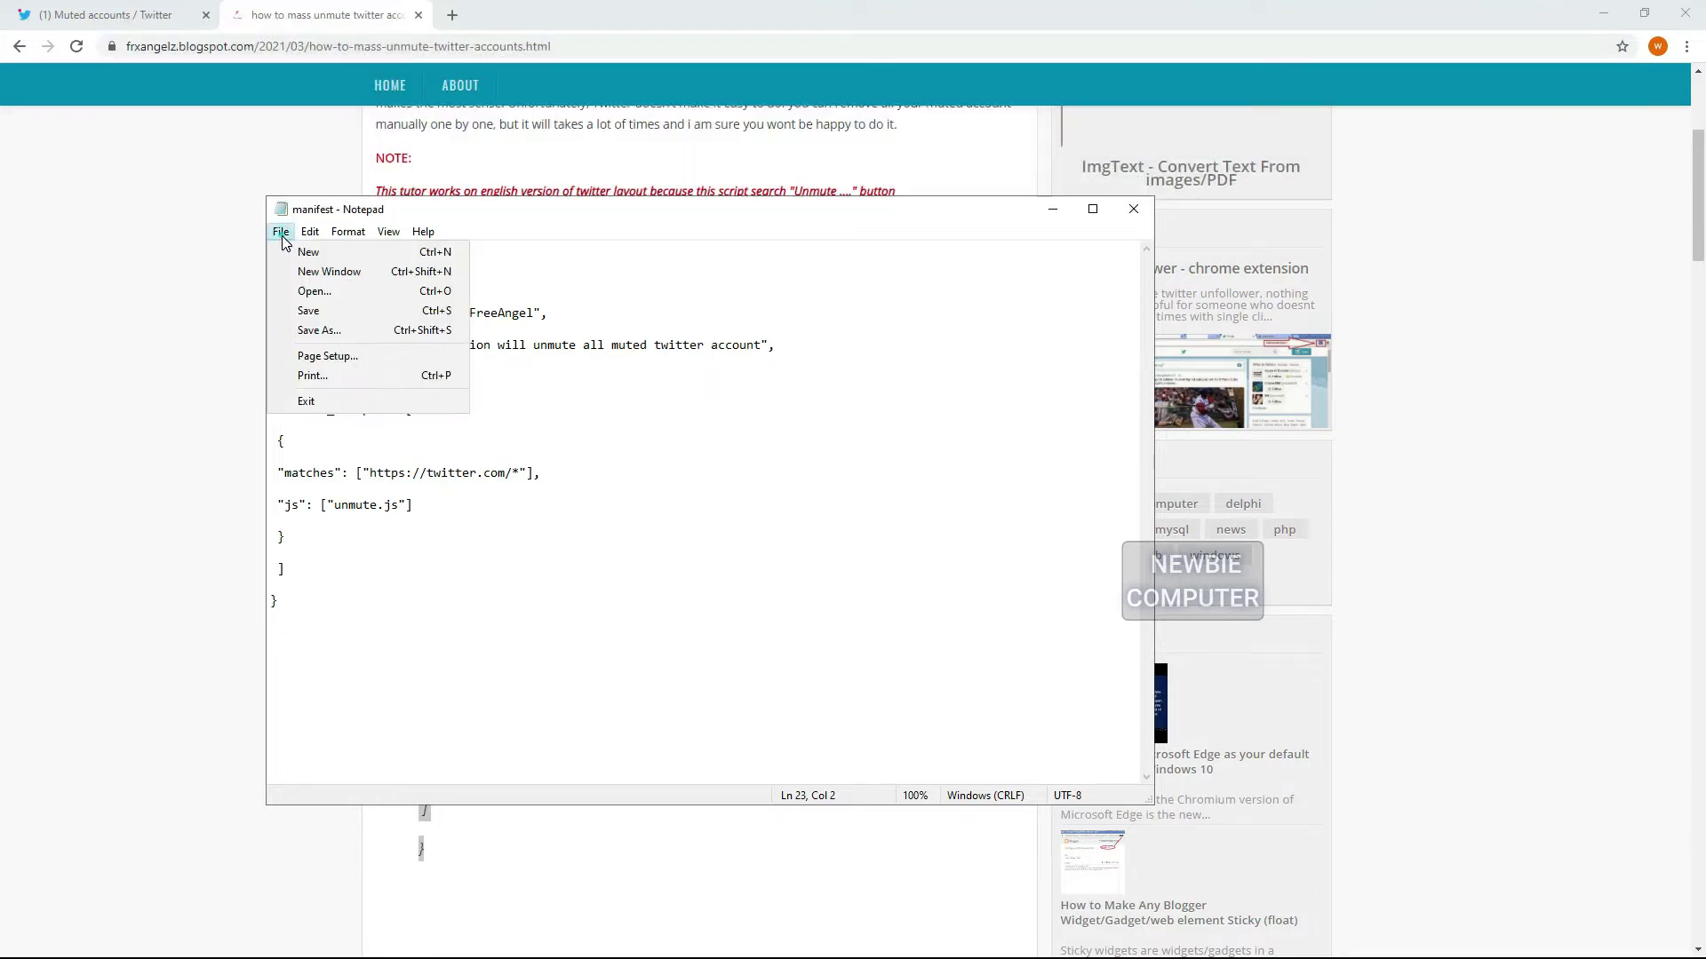
click(350, 254)
click(213, 347)
Select and copy the entire unmute.js script from the blog post.
scroll(769, 365, down, 8)
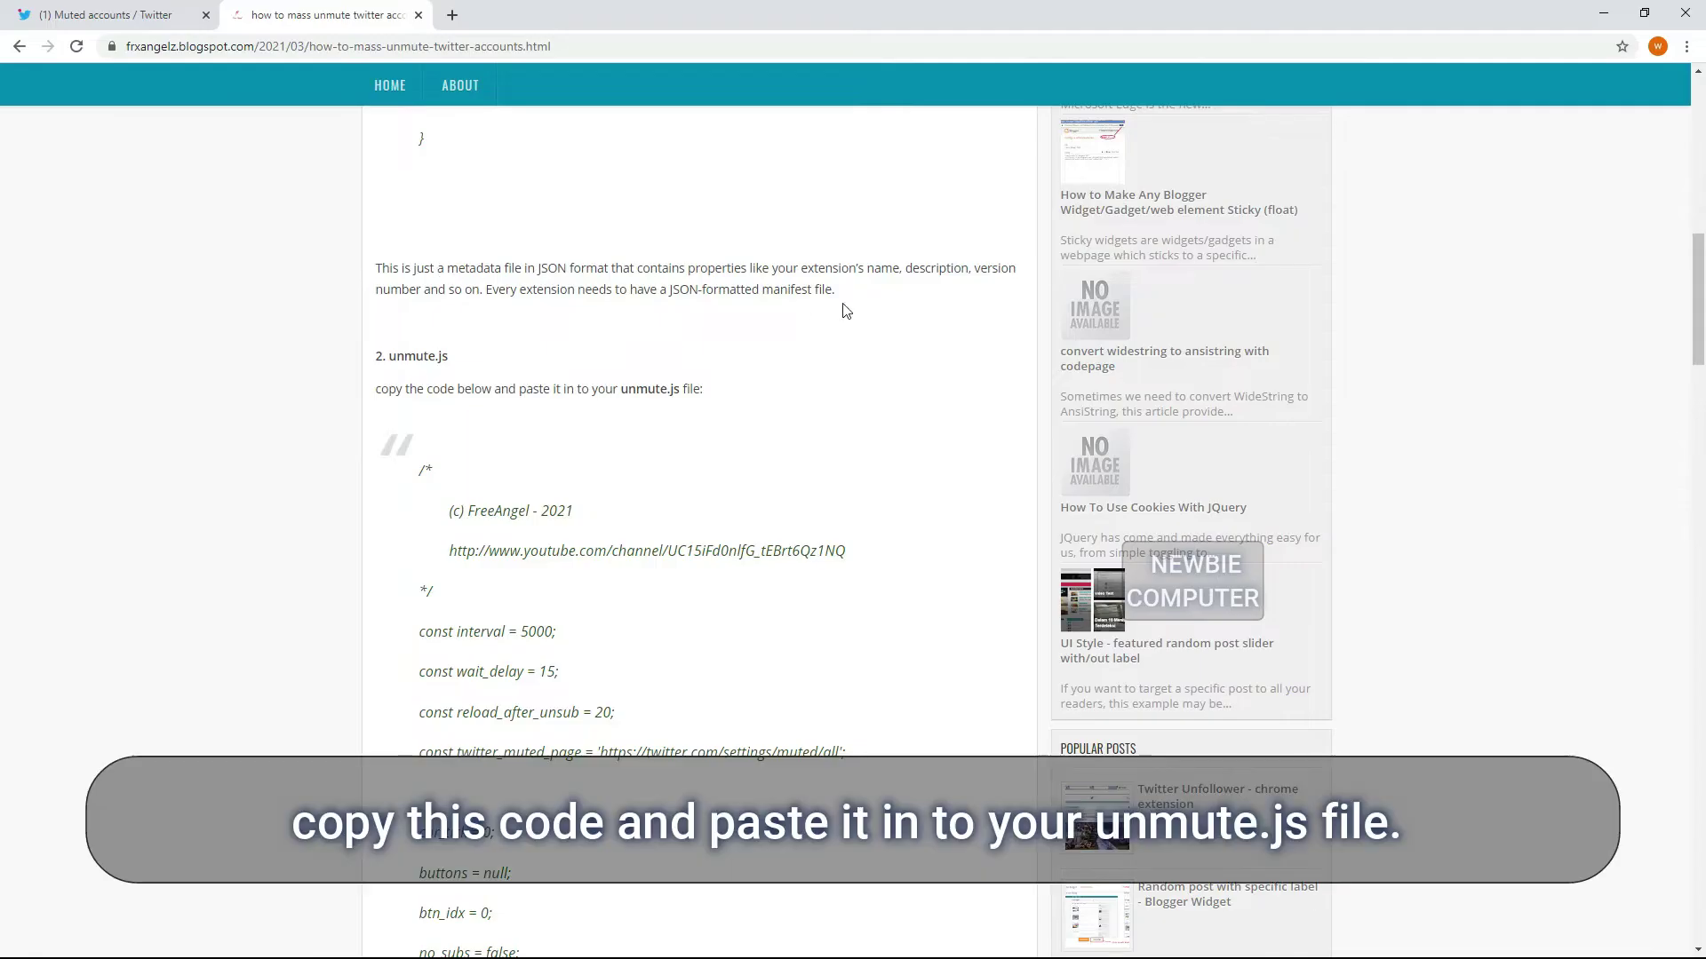
scroll(670, 391, down, 2)
drag(397, 304, 493, 626)
scroll(636, 506, down, 10)
scroll(636, 506, down, 12)
right_click(496, 335)
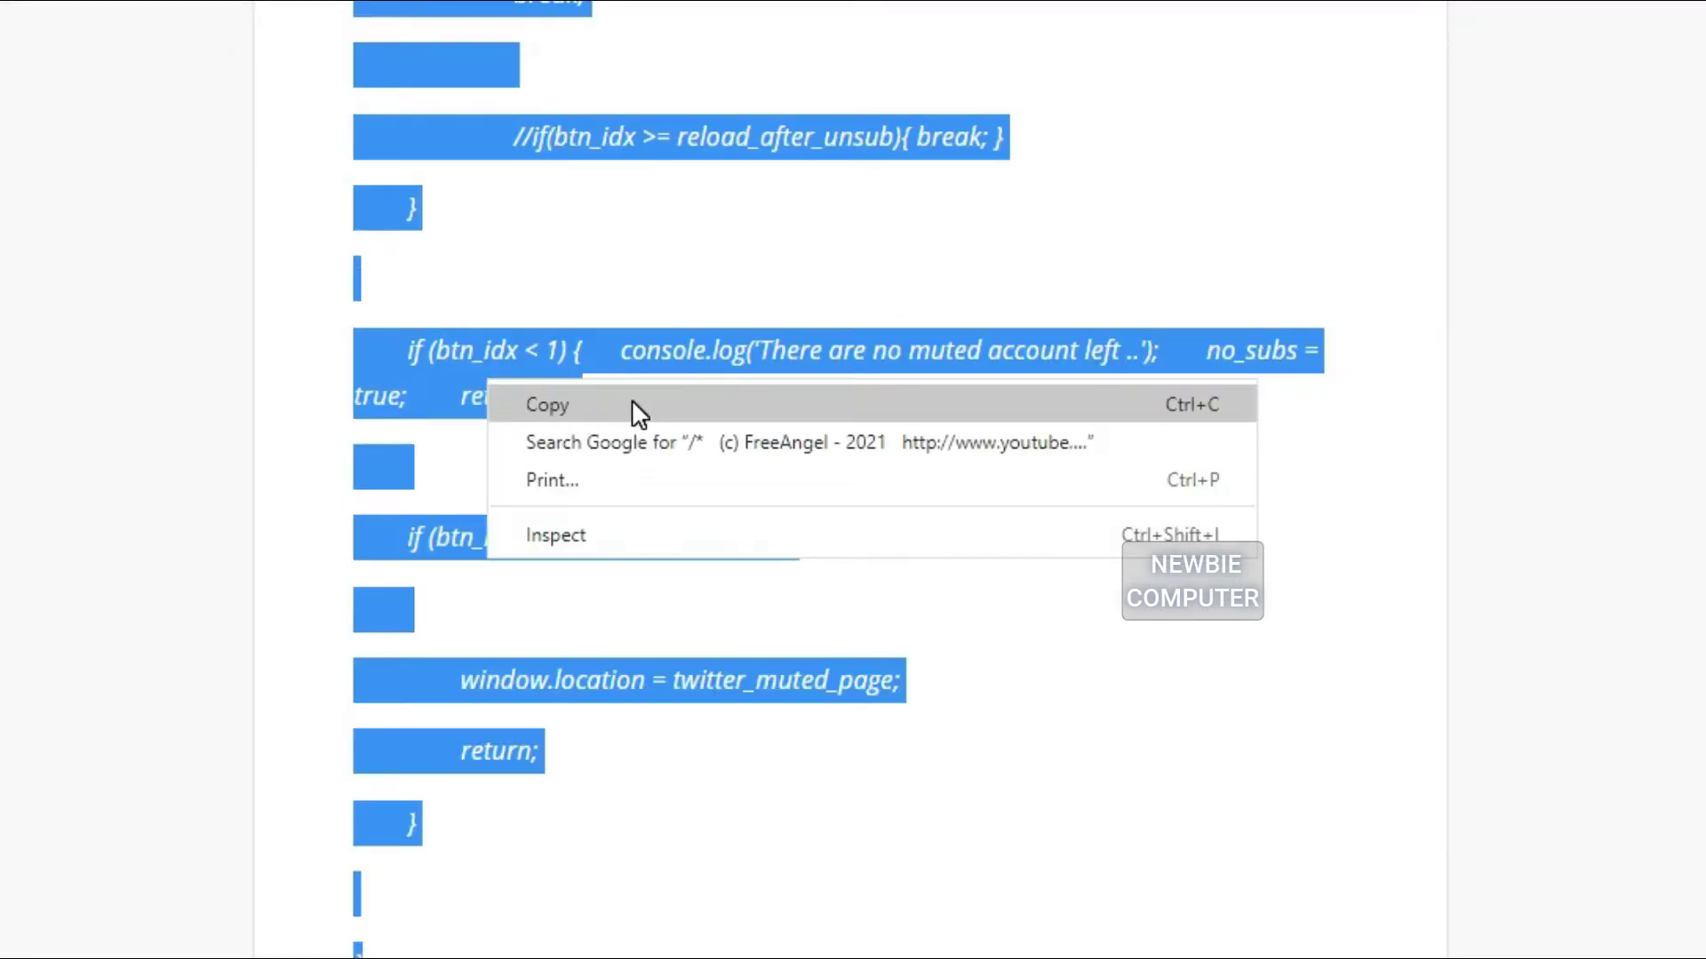
click(632, 405)
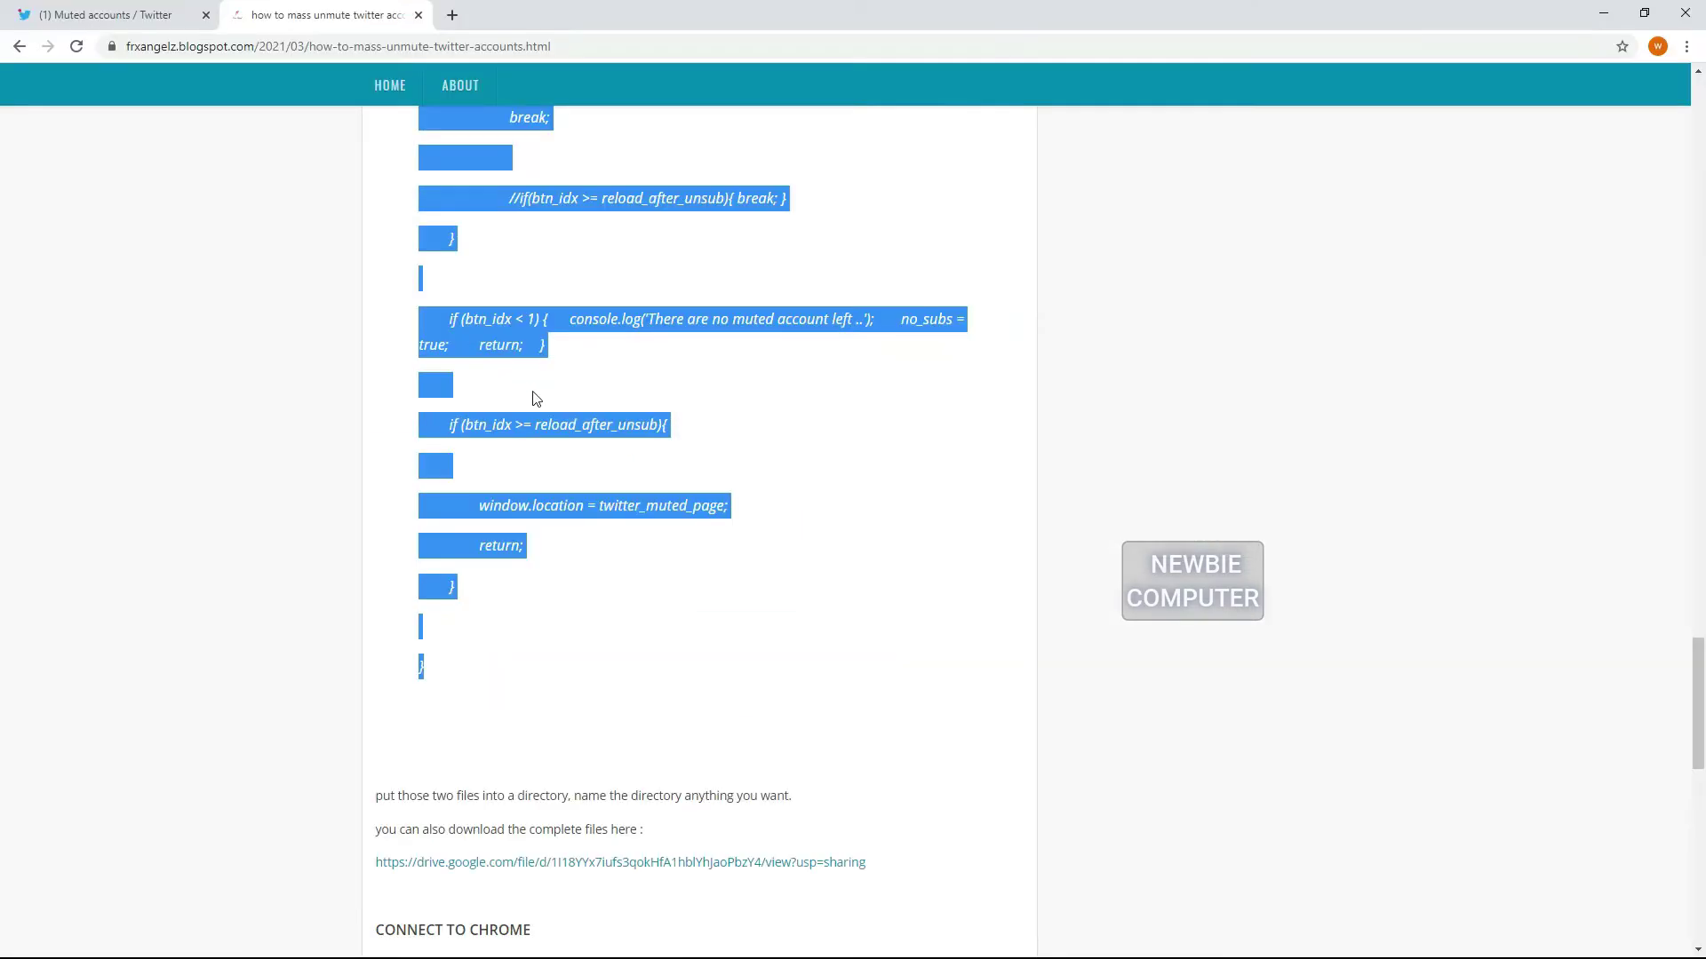
key(super)
Paste the copied unmute.js script into a blank Notepad window.
click(293, 942)
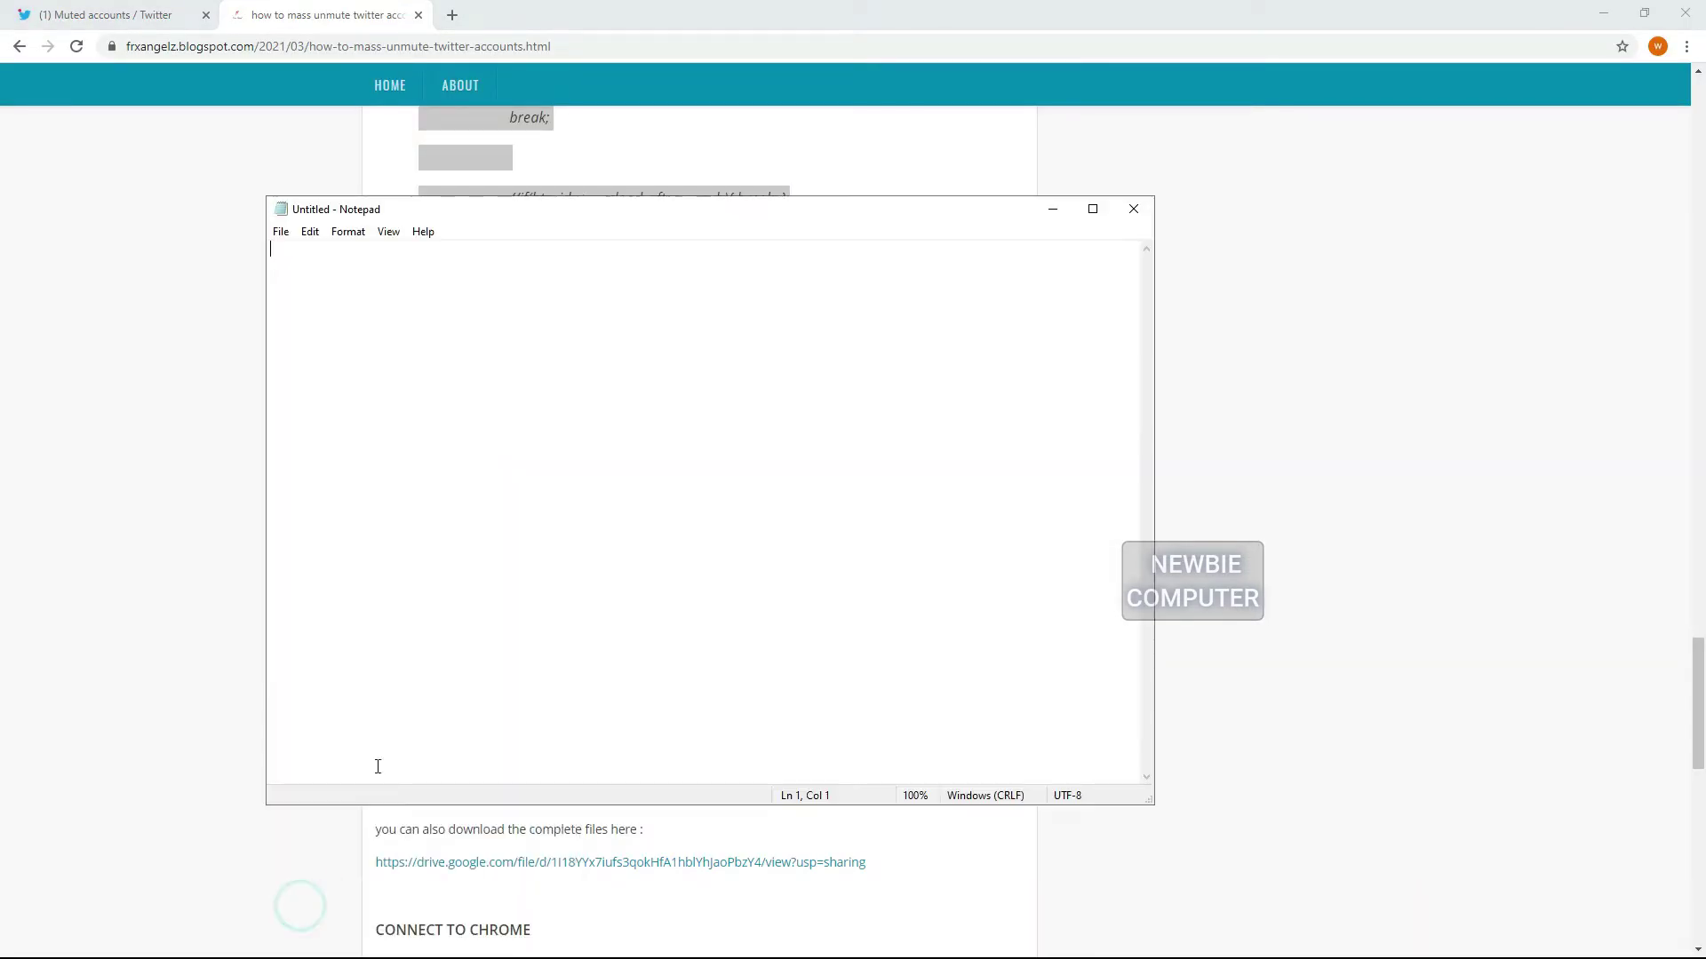
right_click(411, 329)
click(452, 408)
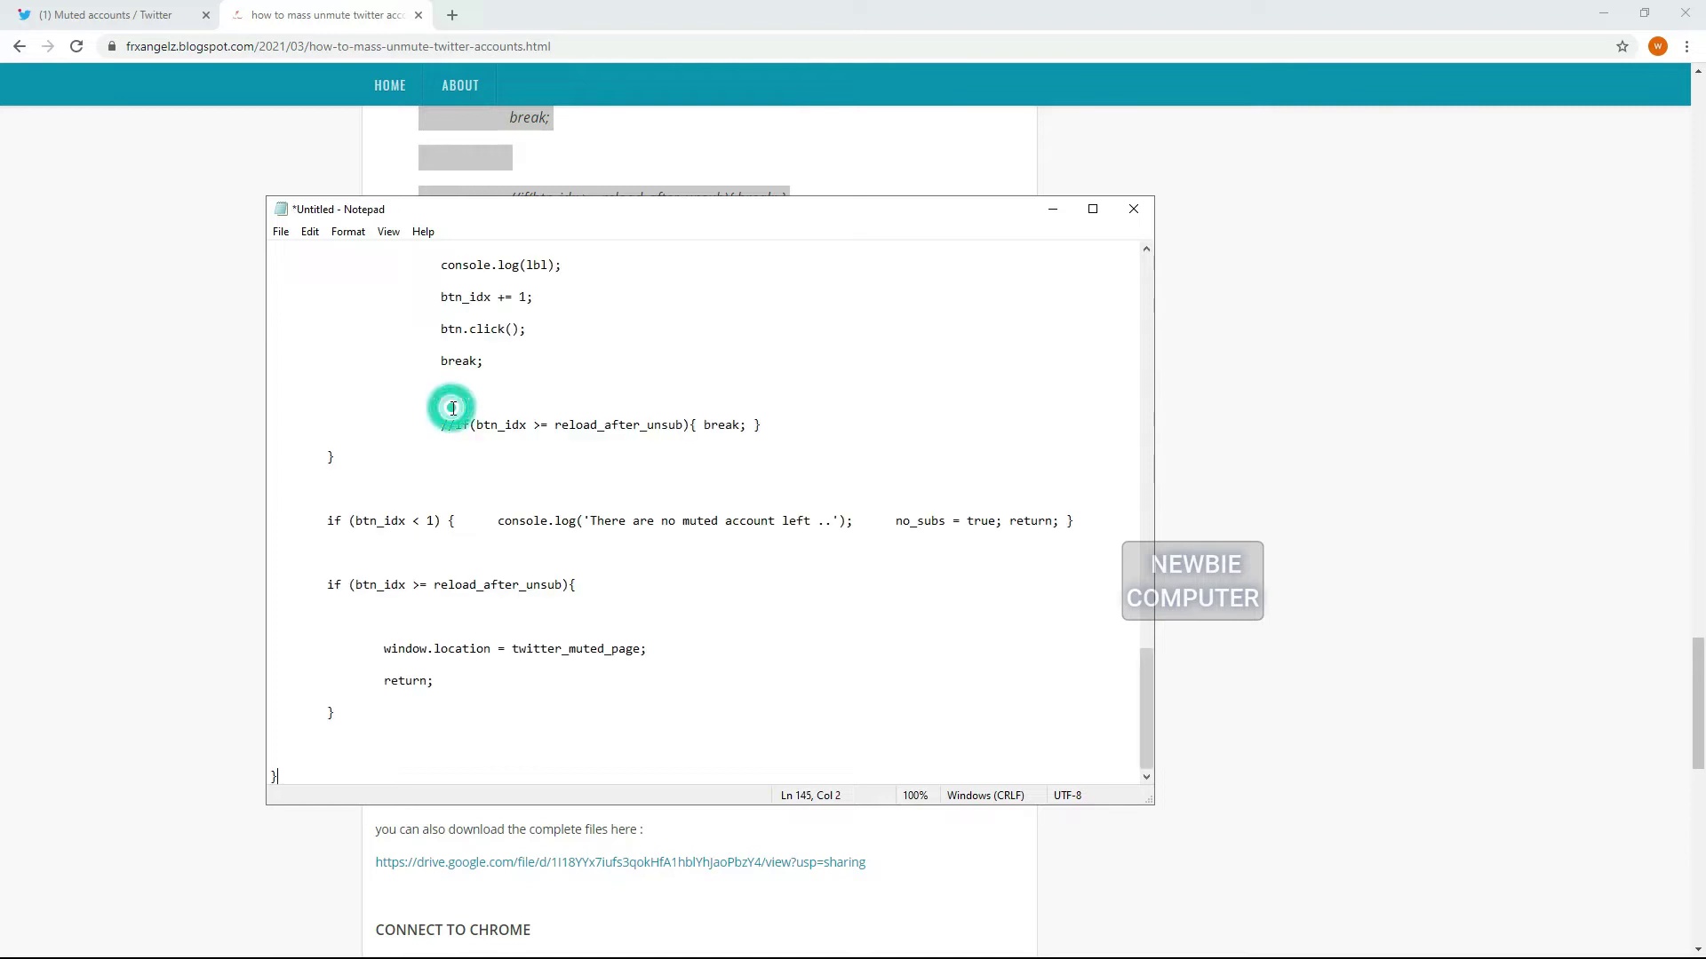
Highlight interval 5000, wait_delay 15, reload_after_unsub 20 and the muted-accounts URL, then the browser address.
scroll(586, 523, up, 20)
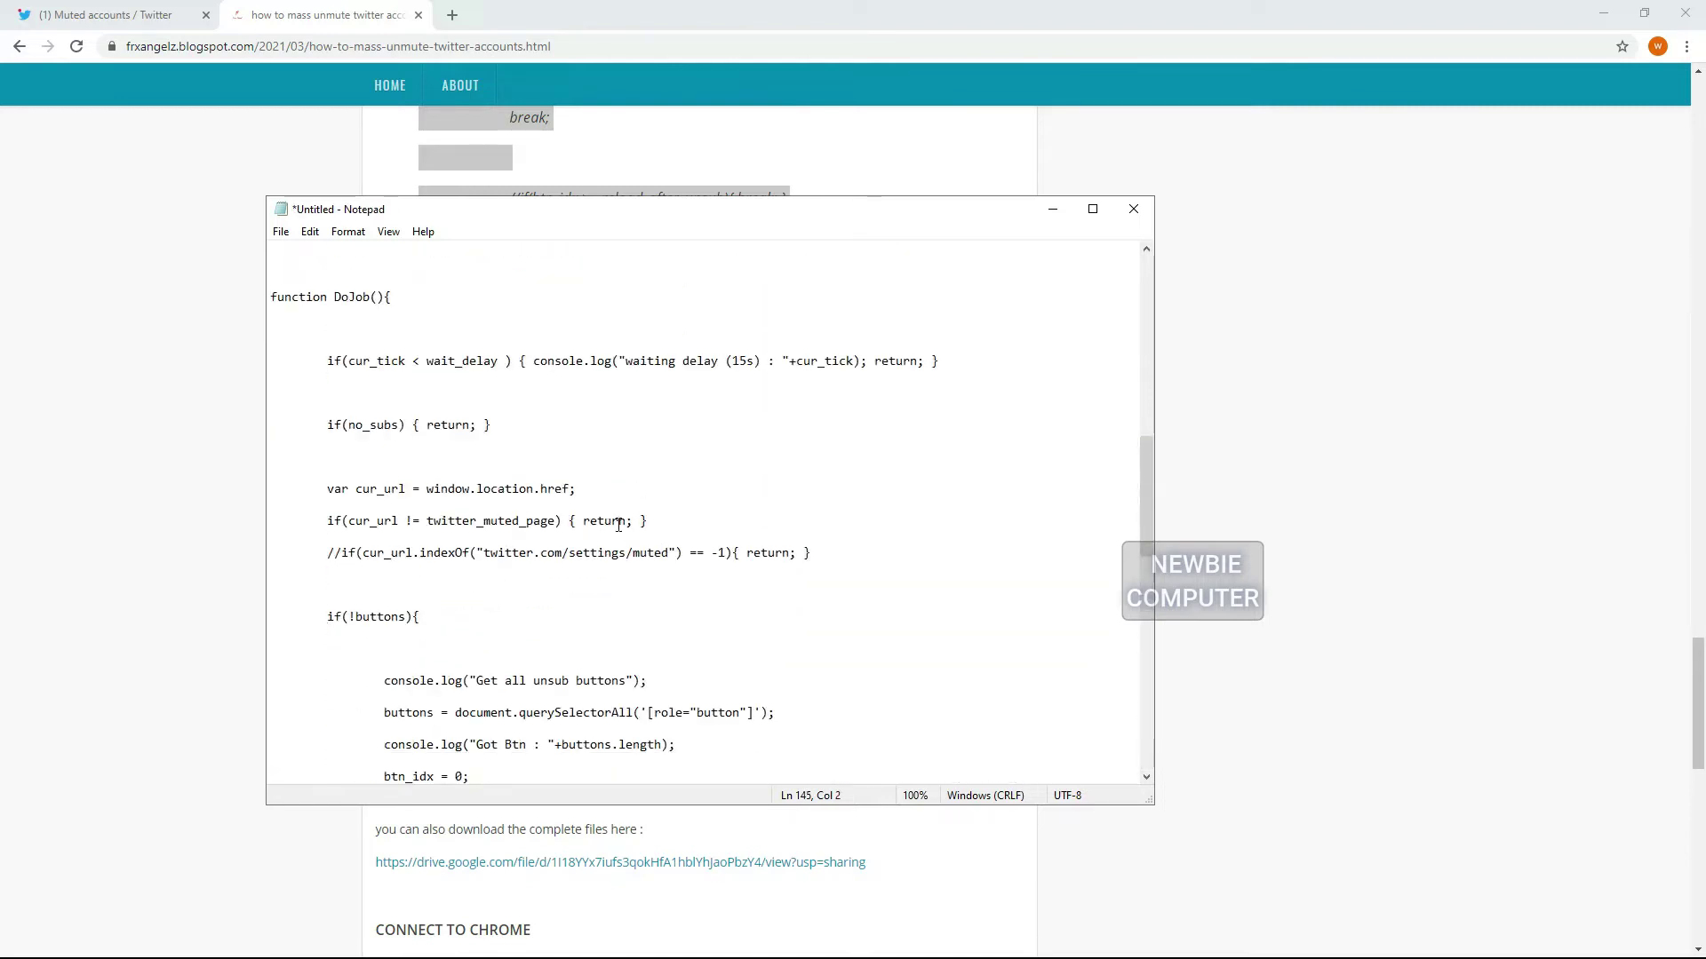
scroll(618, 524, up, 10)
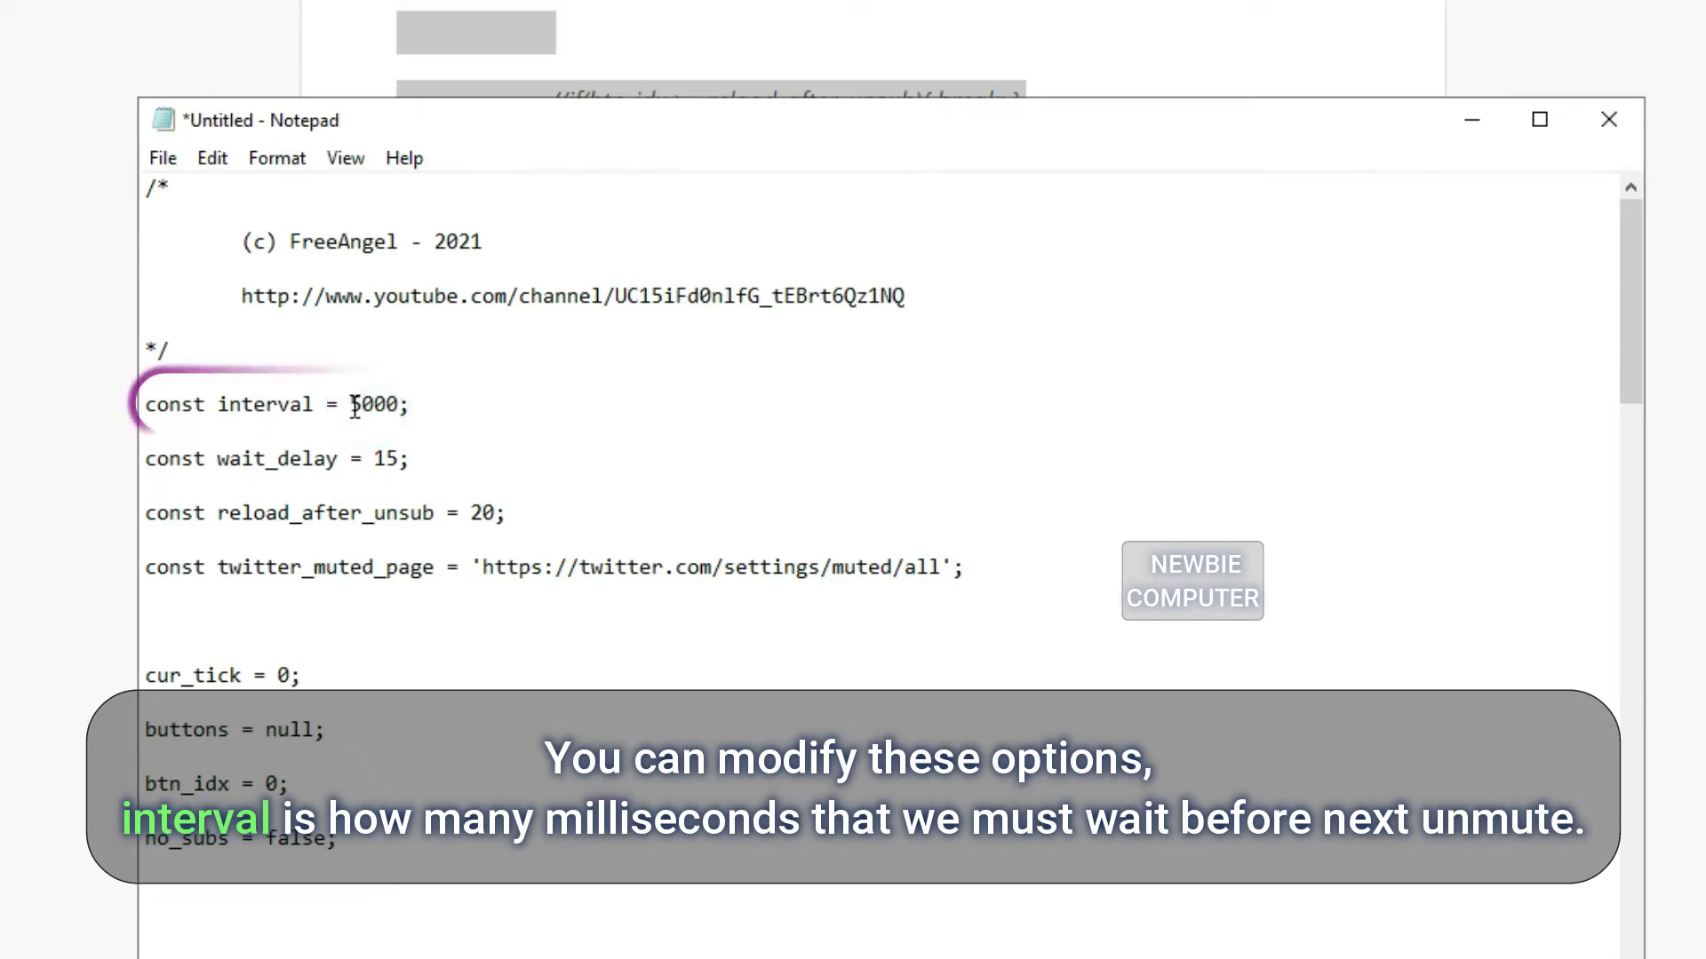
drag(350, 405, 399, 397)
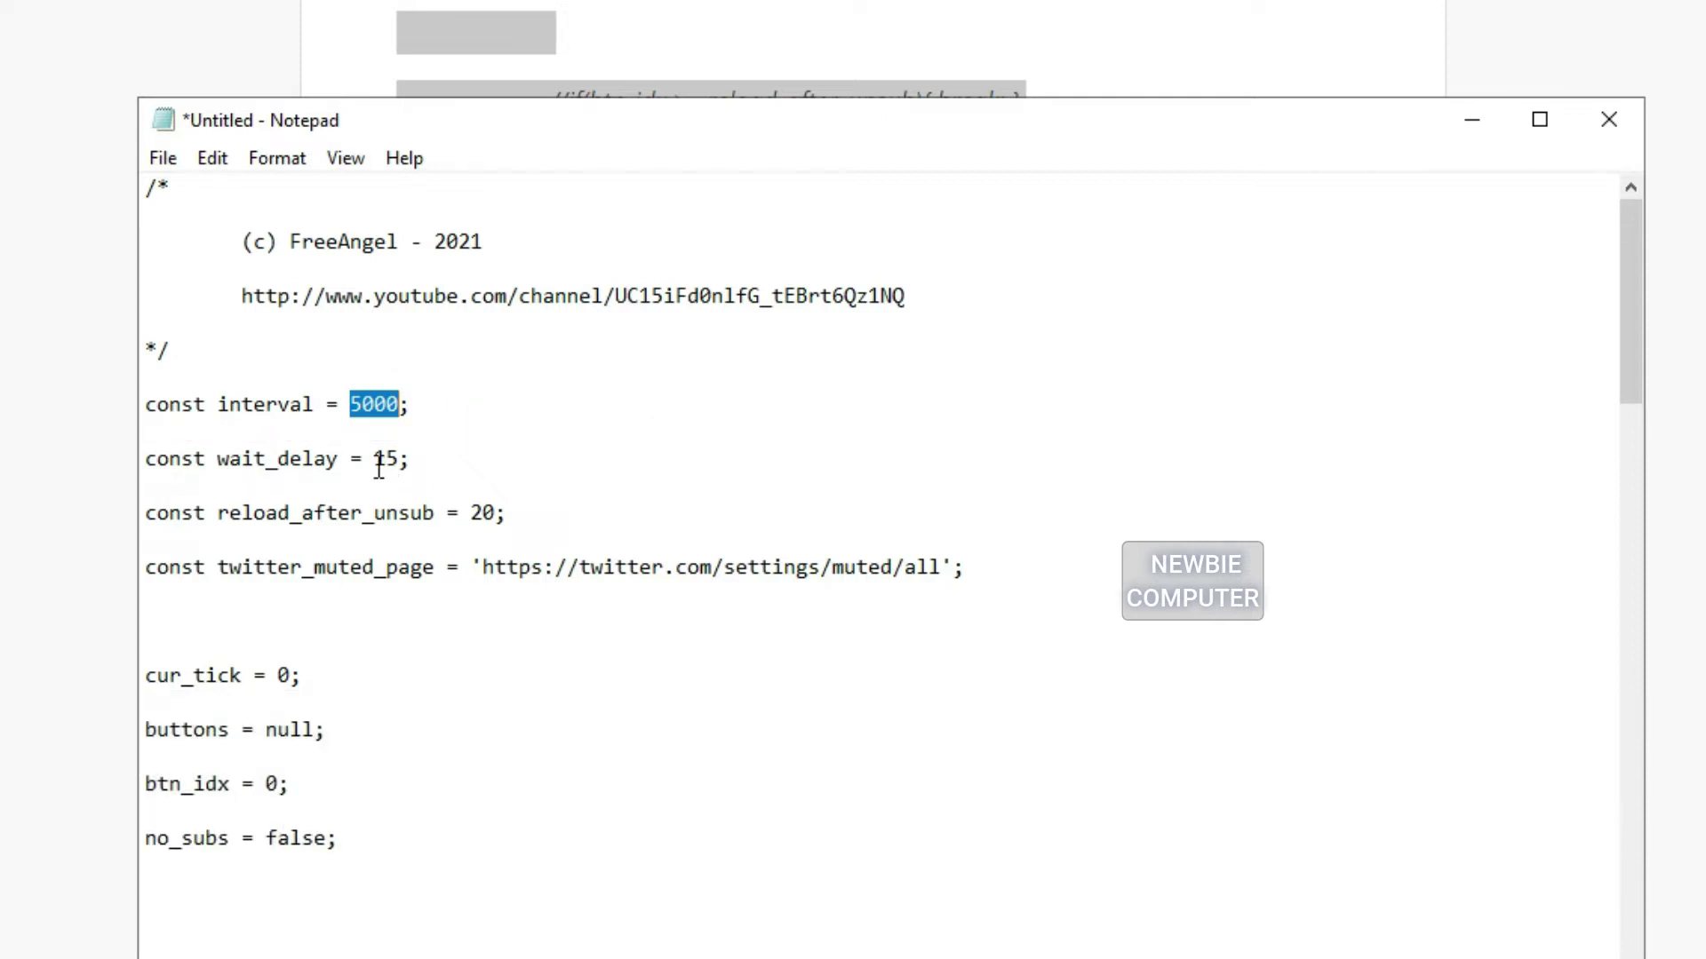
drag(373, 459, 397, 454)
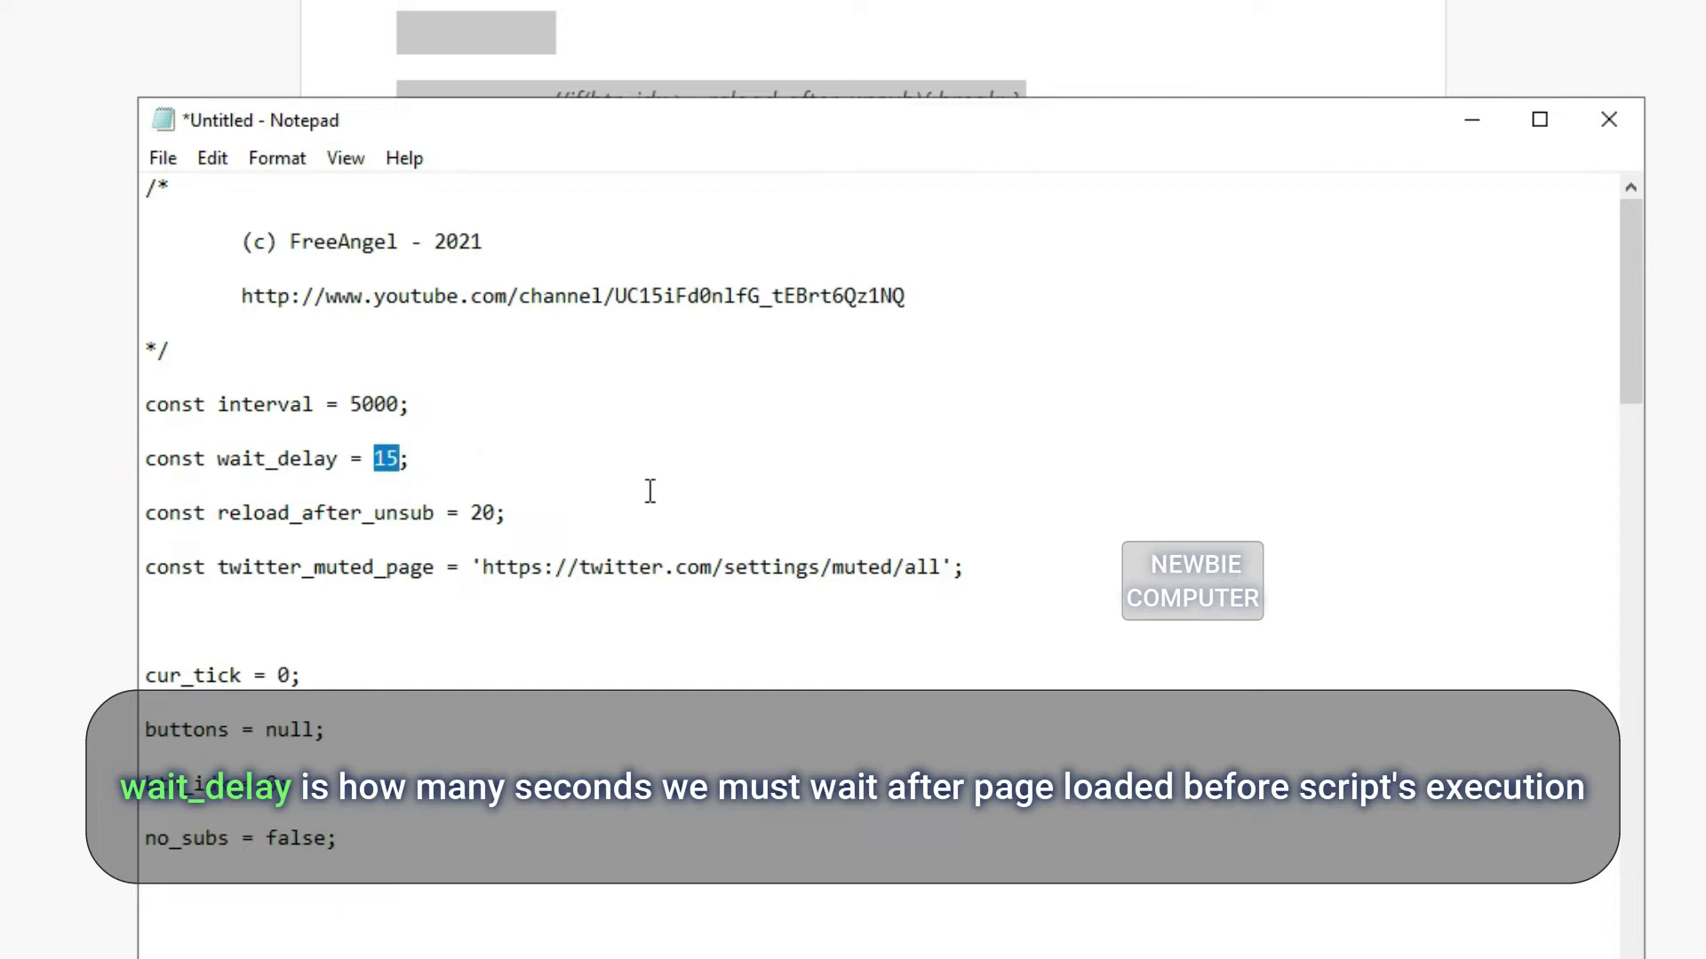
drag(471, 518, 495, 514)
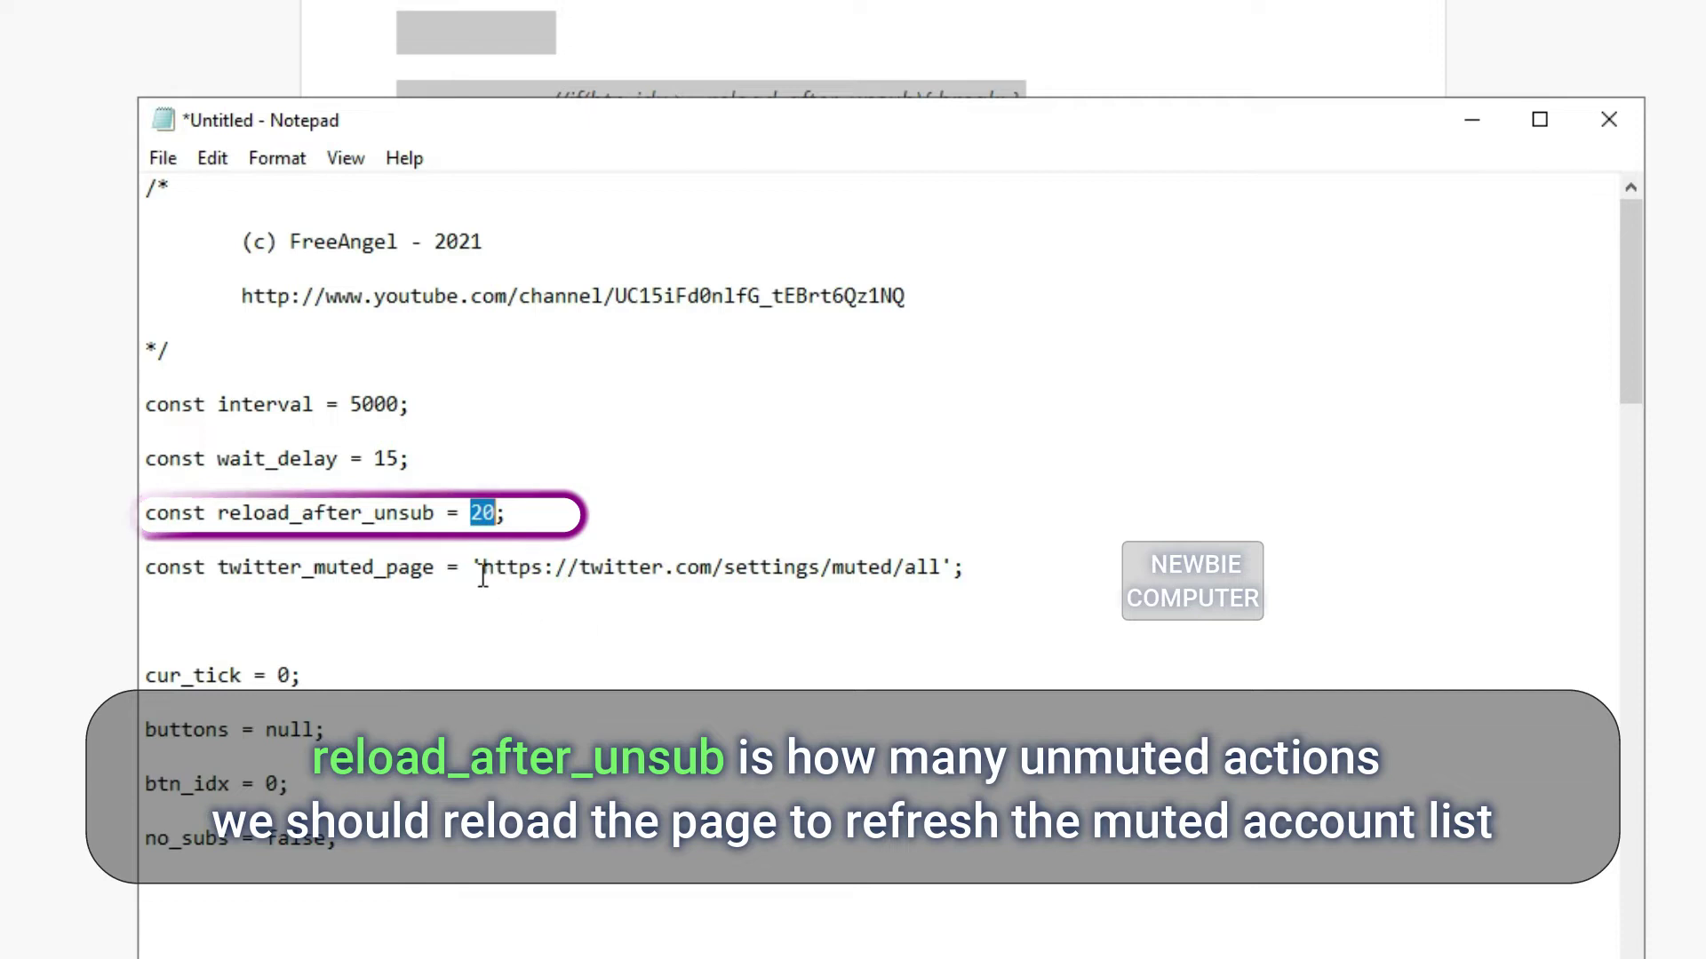
drag(481, 569, 941, 573)
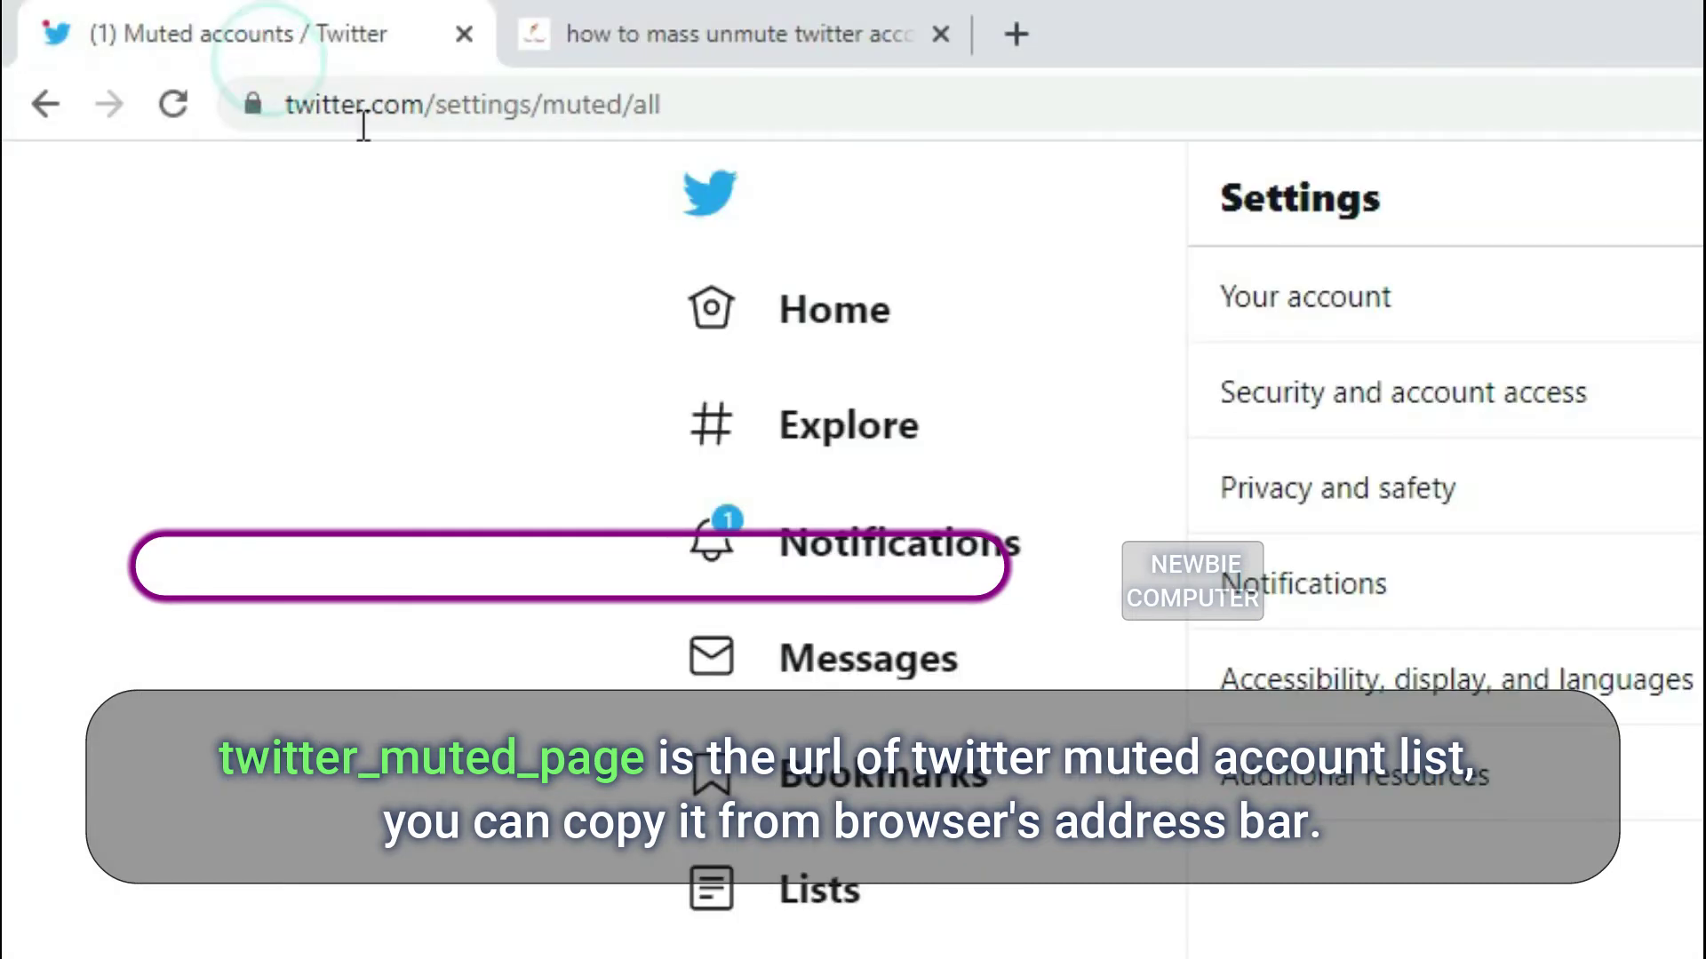
click(800, 106)
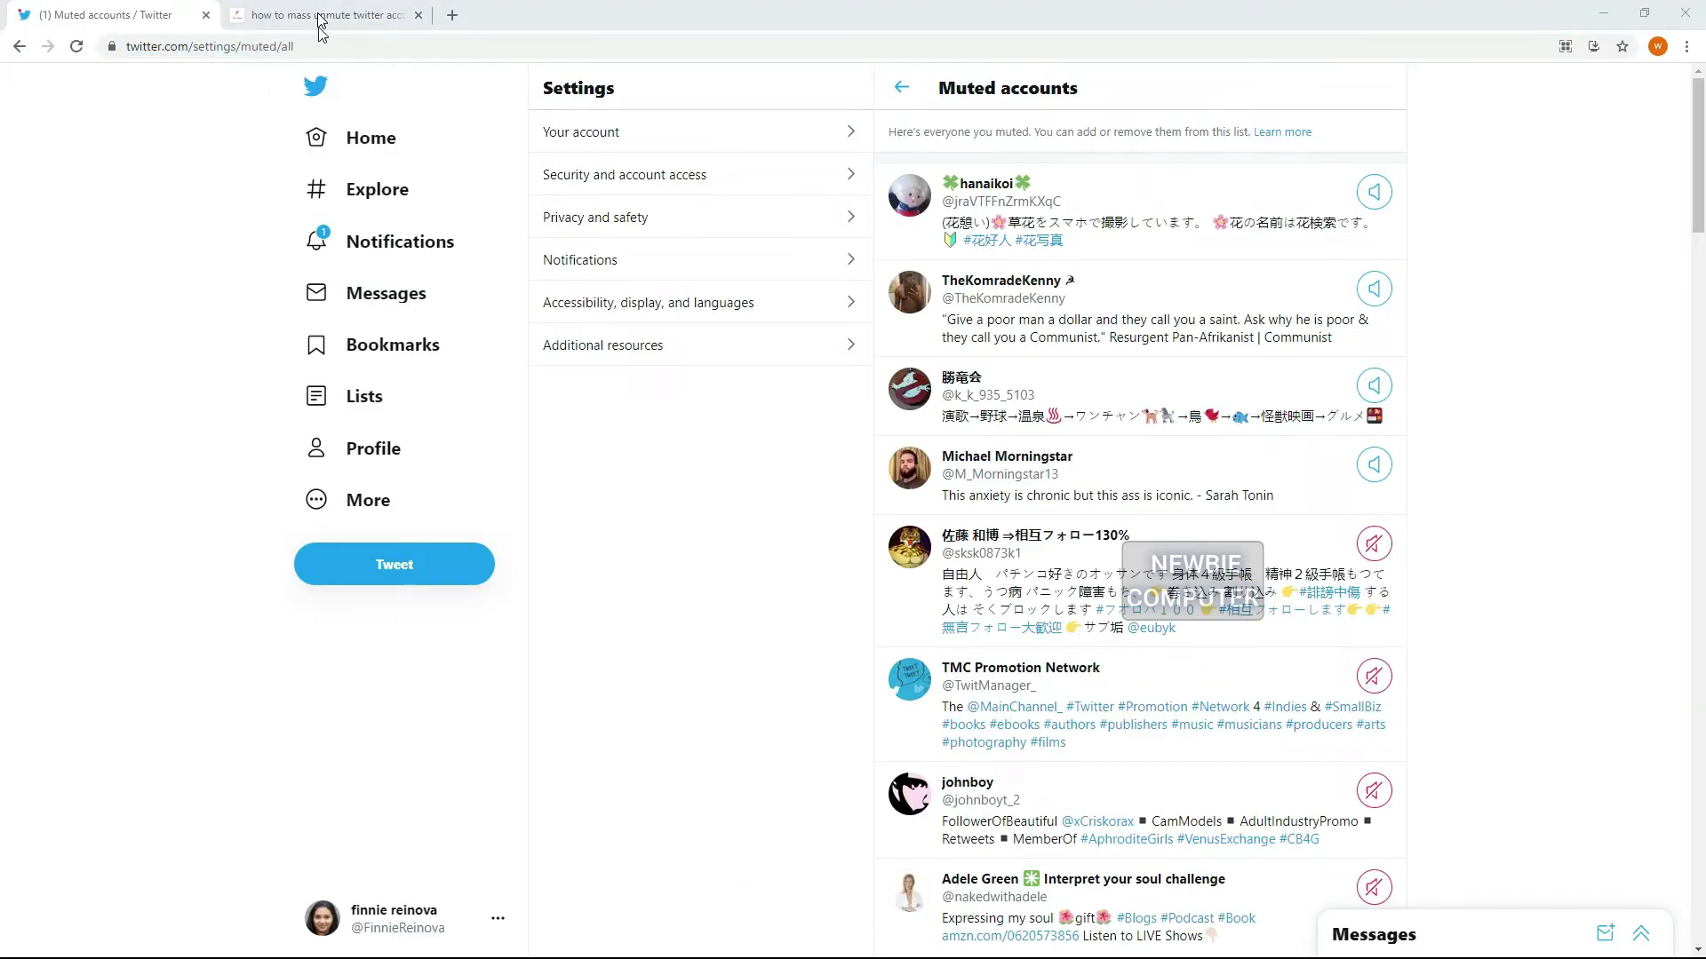
Back in the Notepad script, save it as unmute.js using the All Files type.
key(super)
click(303, 902)
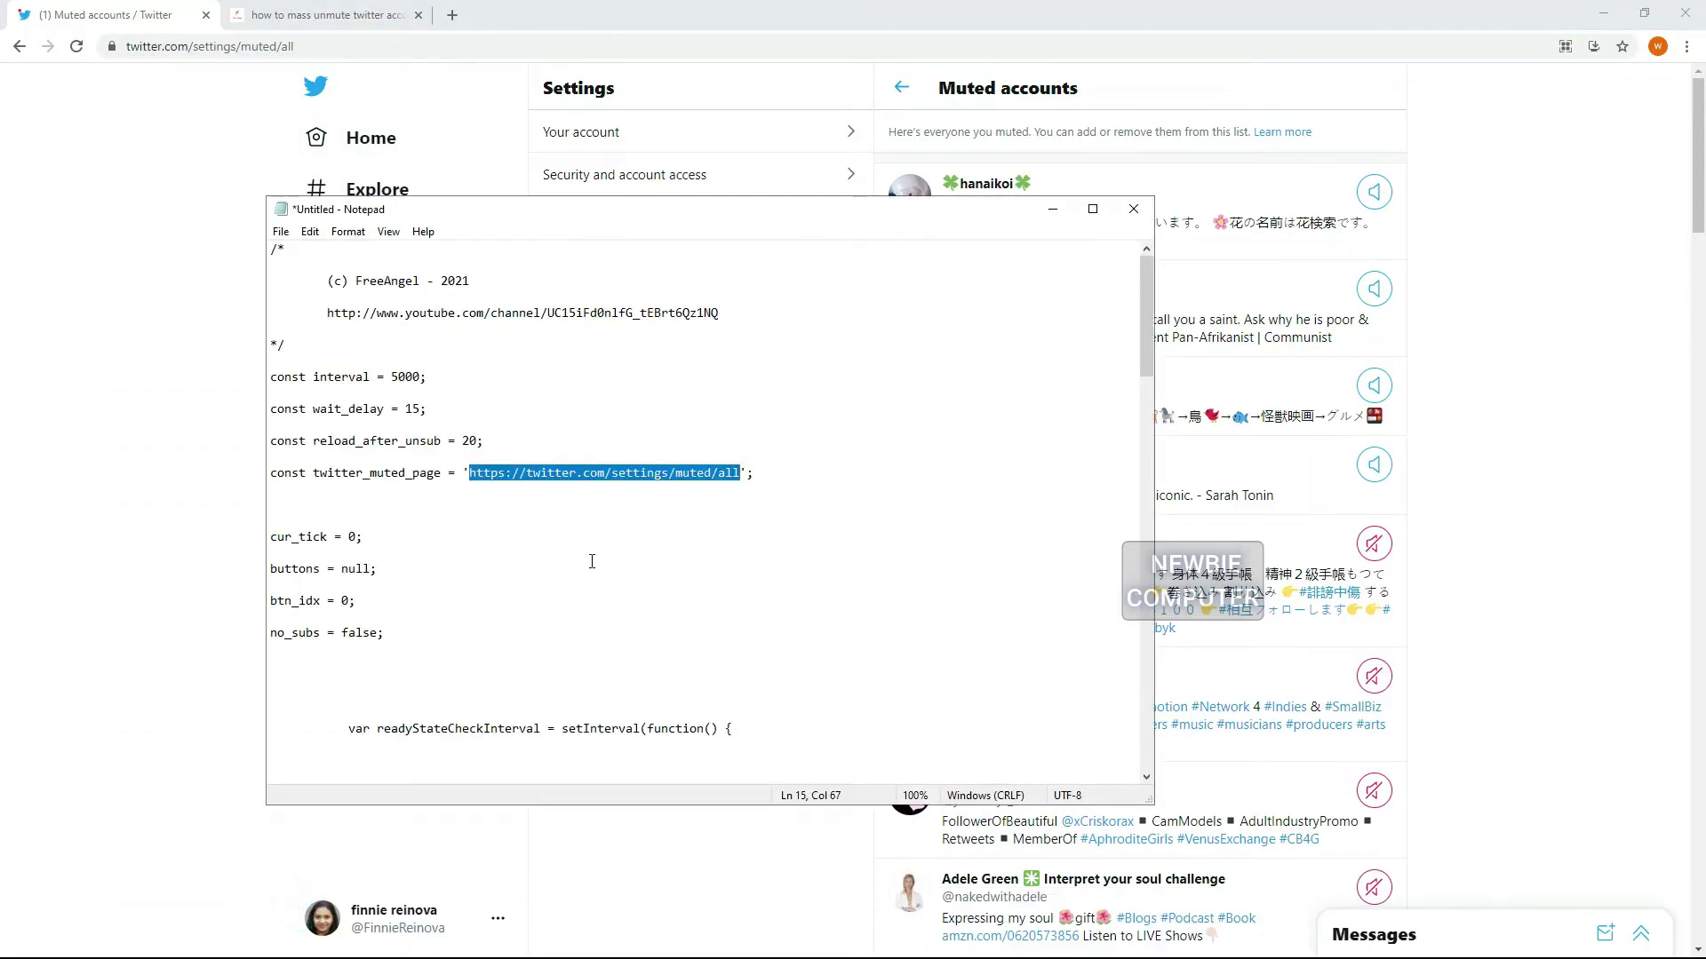
click(587, 524)
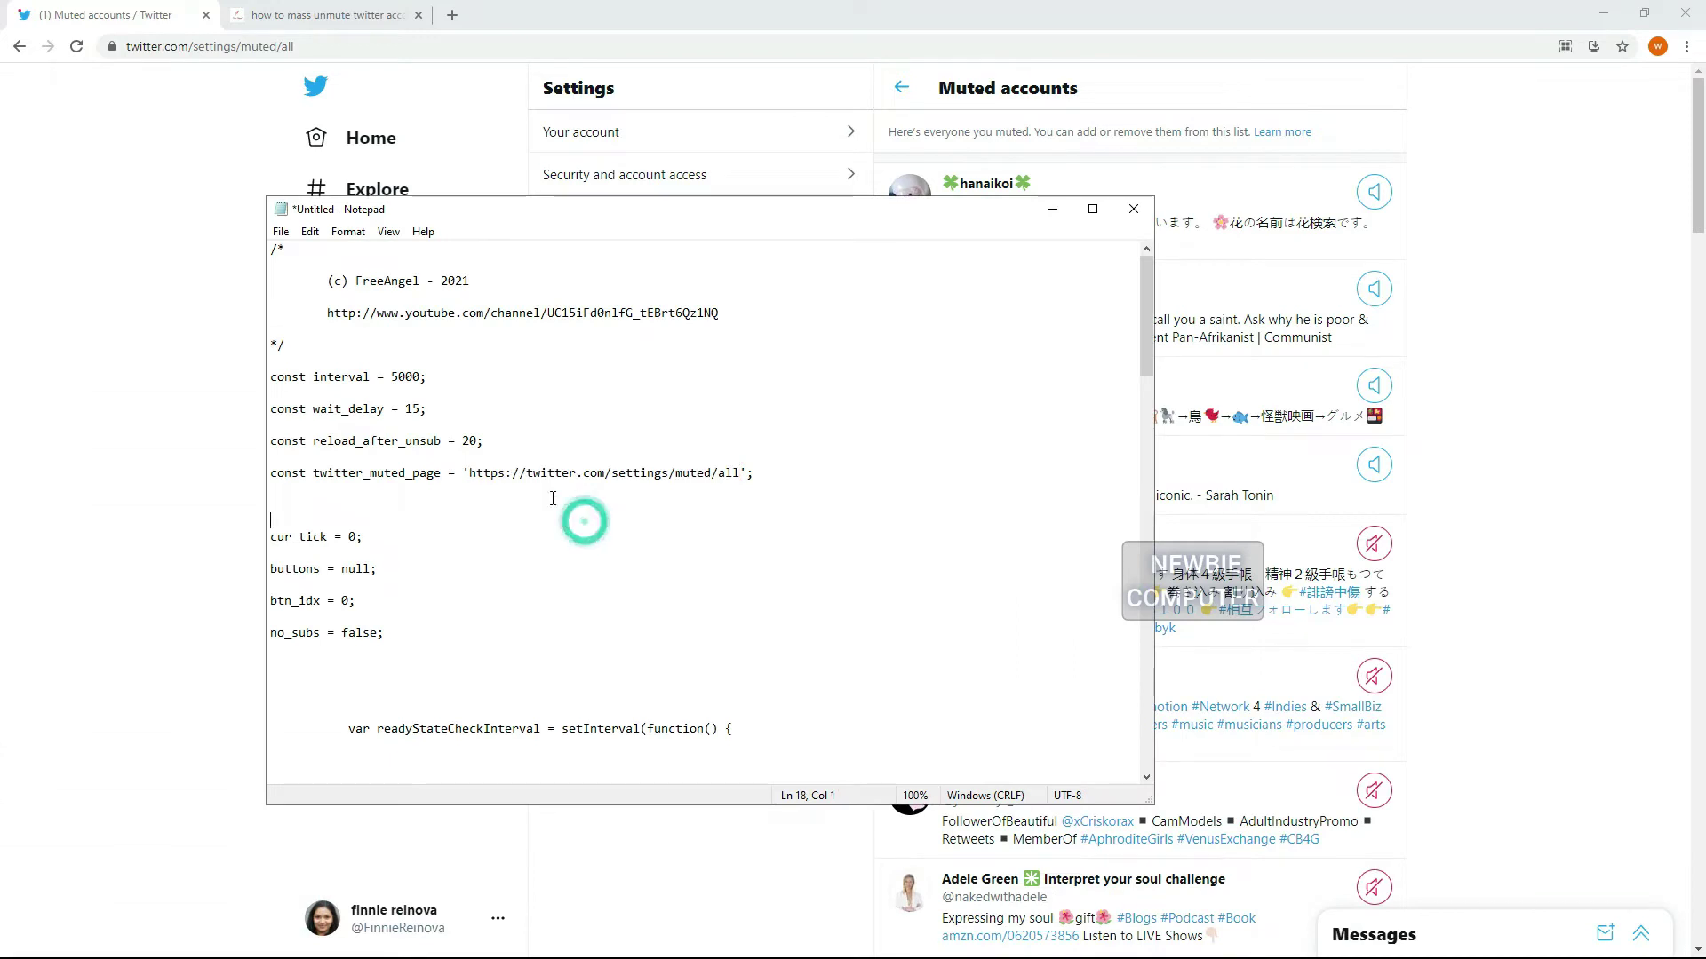
click(278, 235)
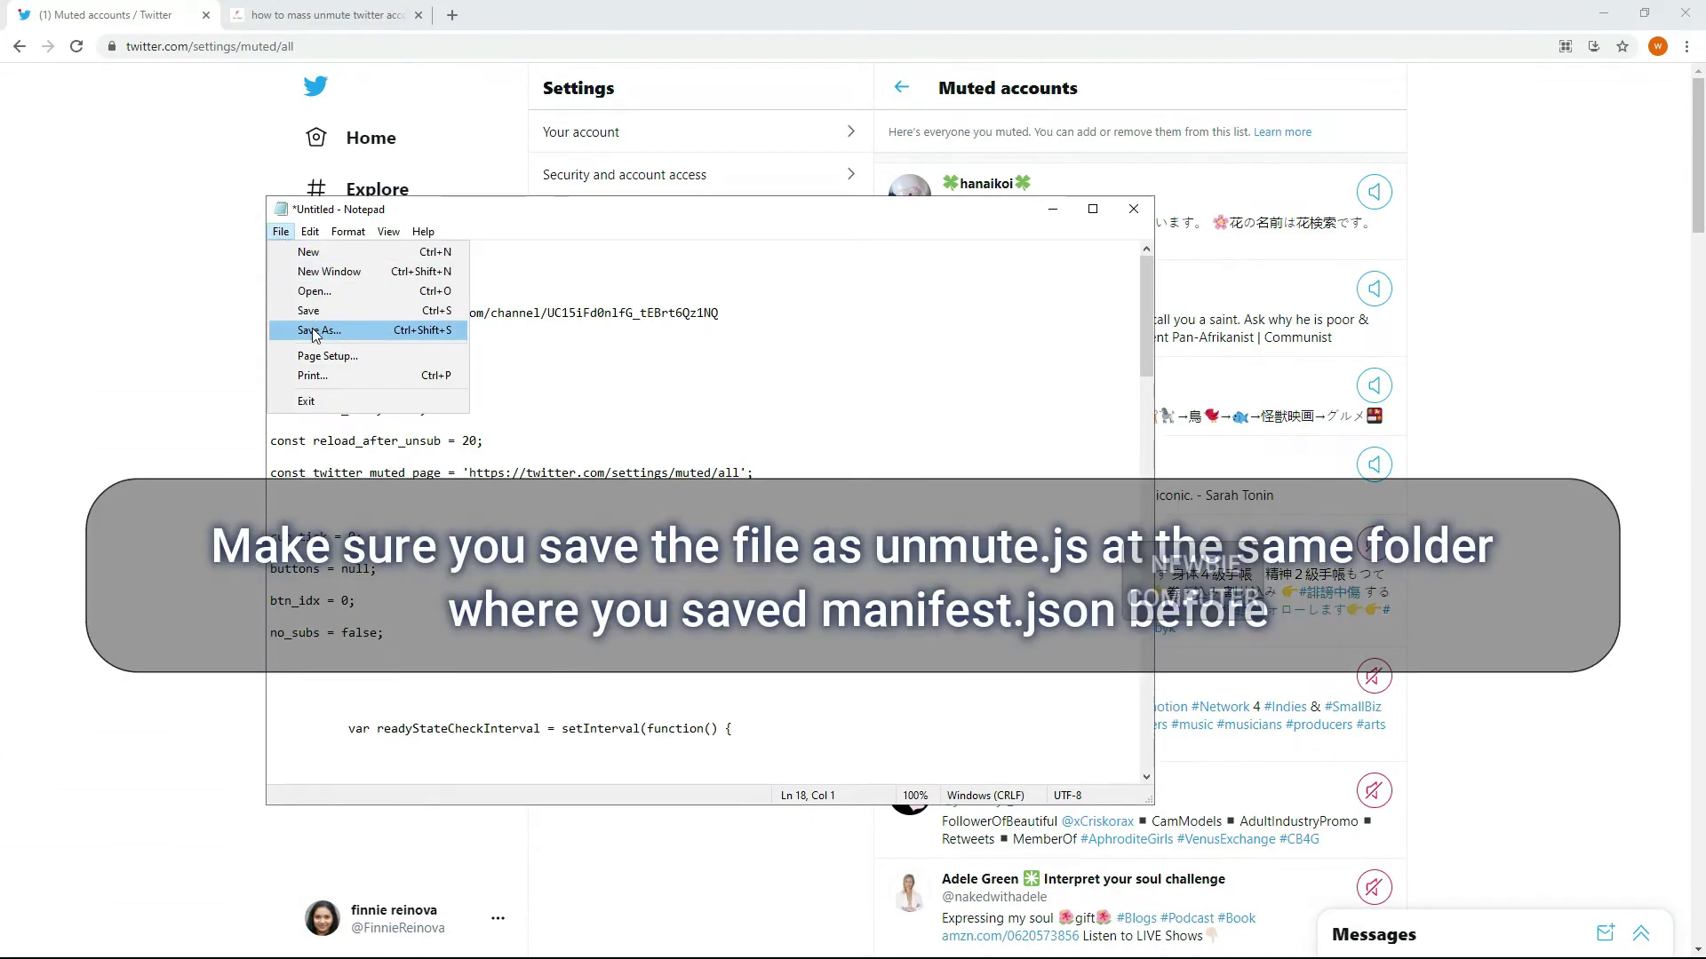
click(332, 331)
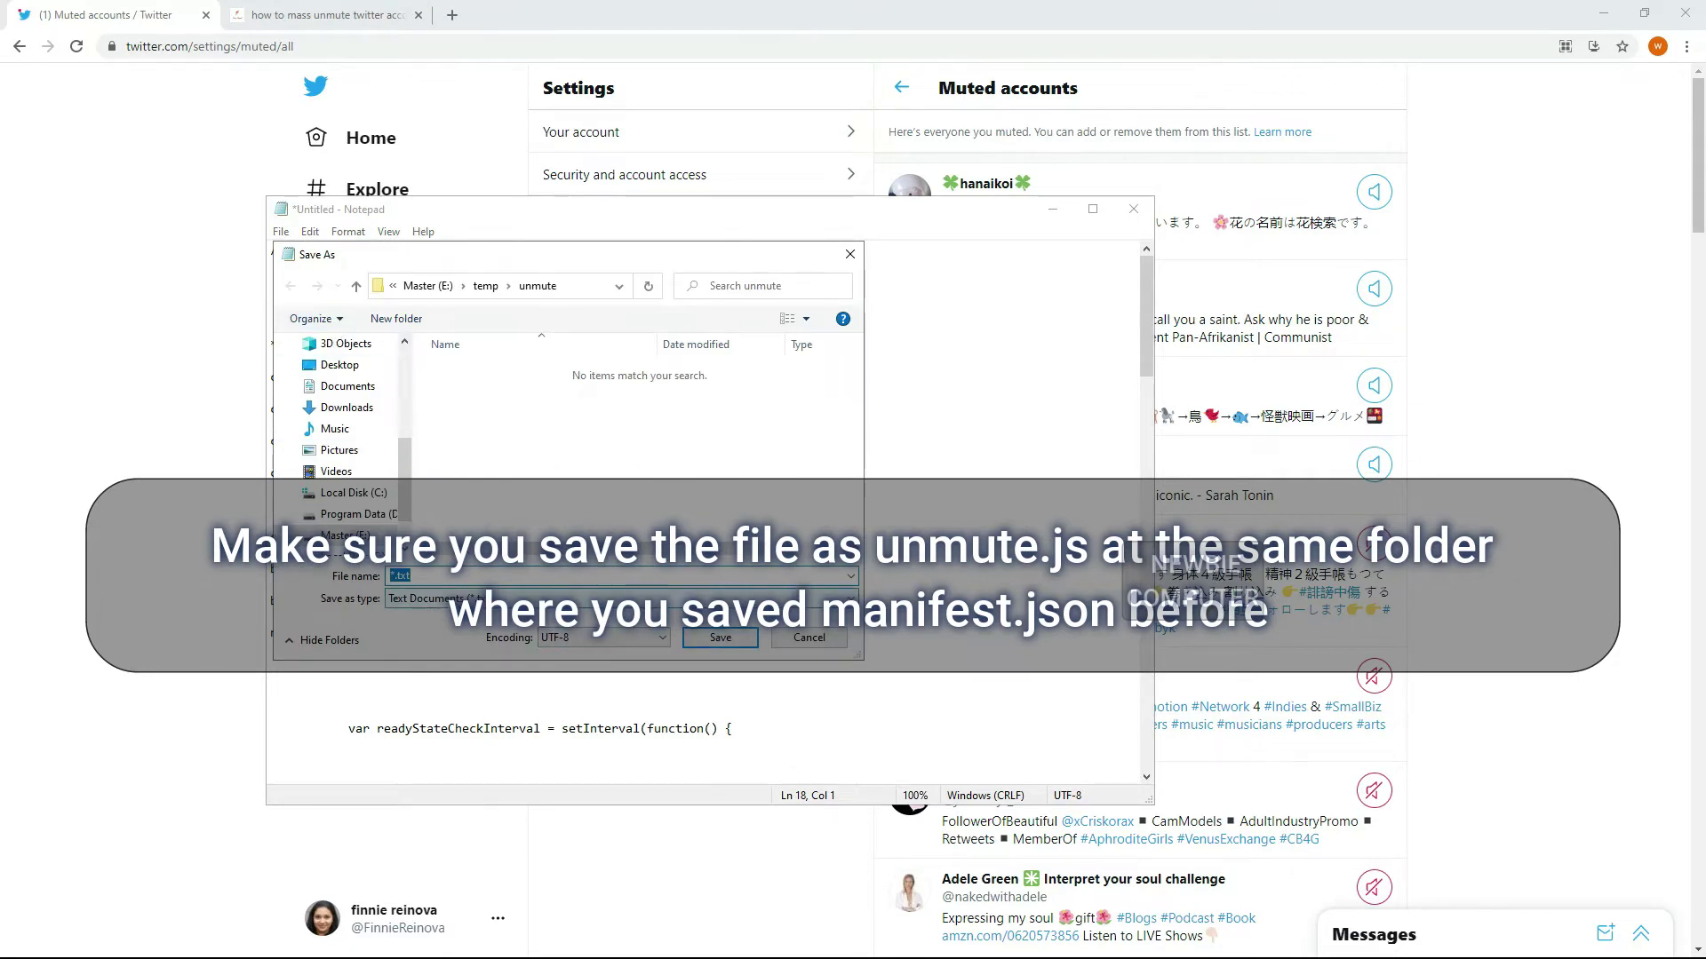
click(455, 599)
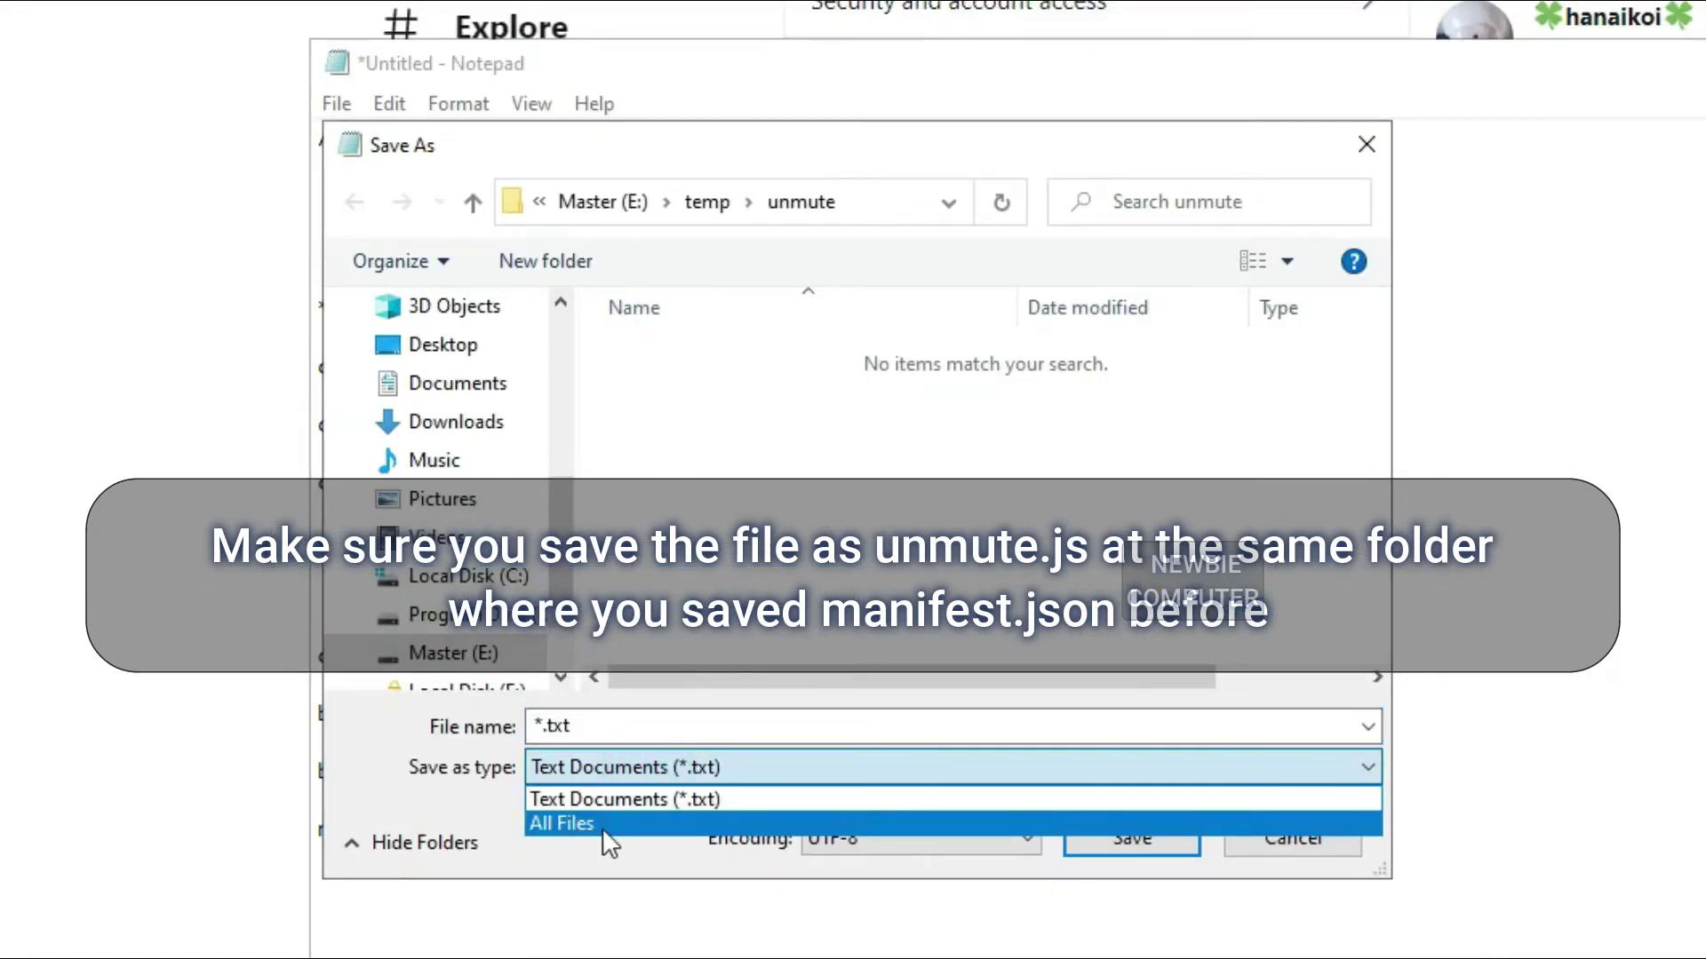
click(621, 824)
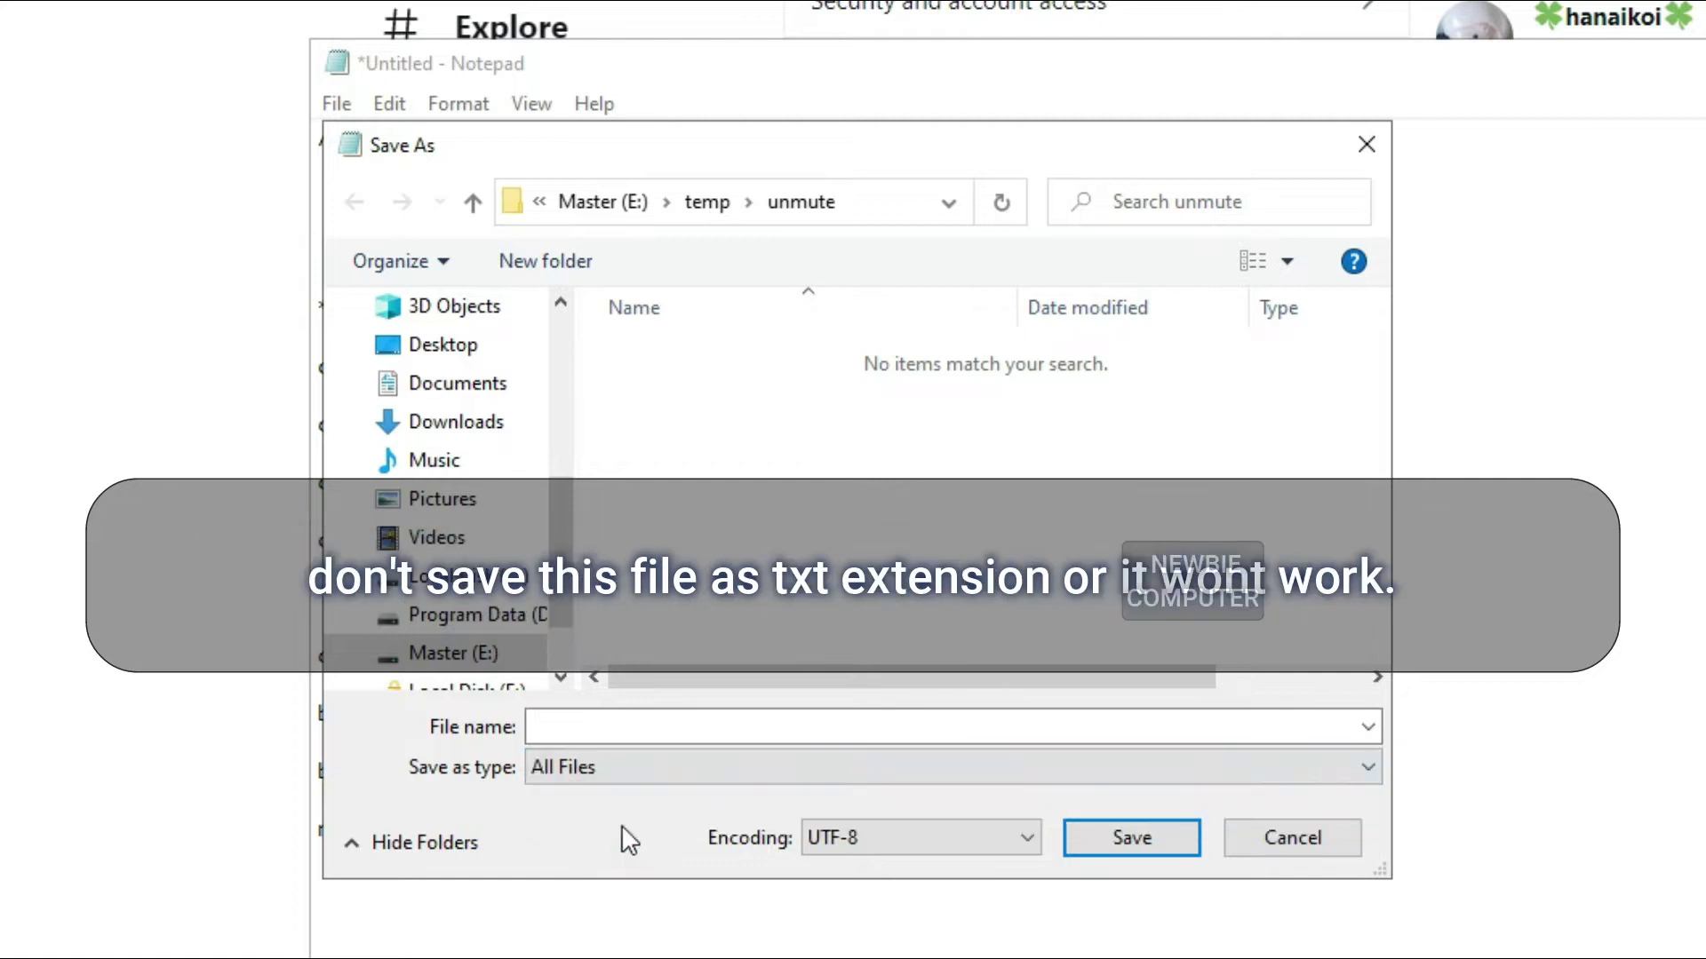
click(632, 730)
text(un)
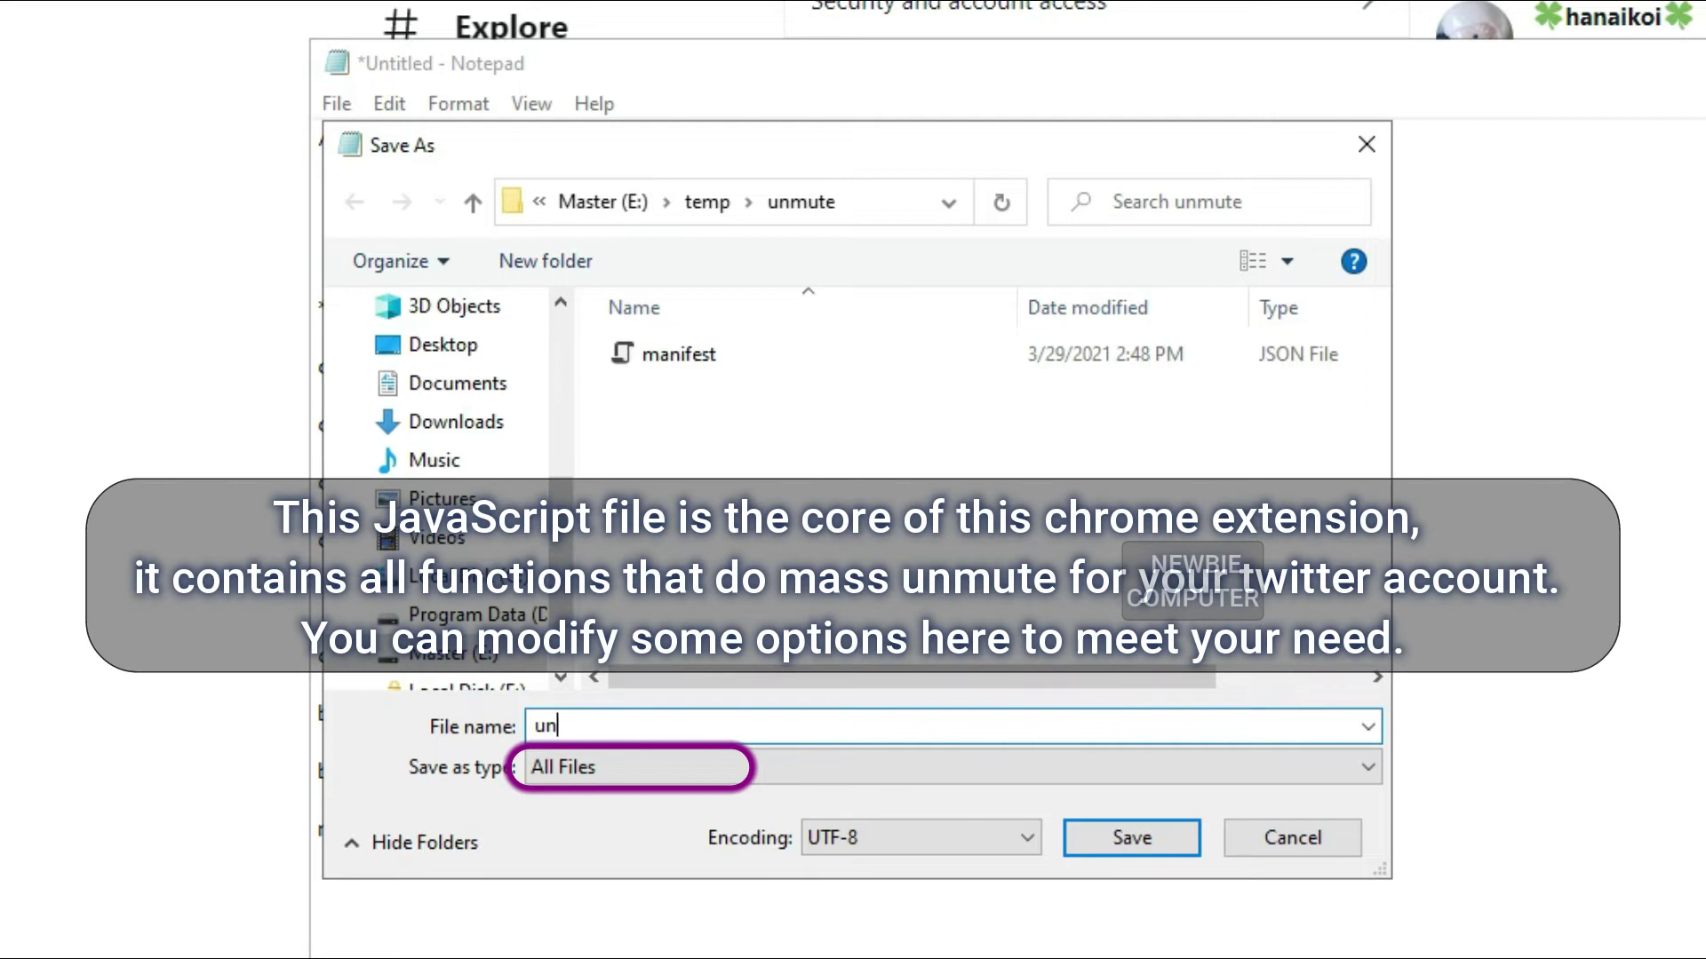
text(mute.js)
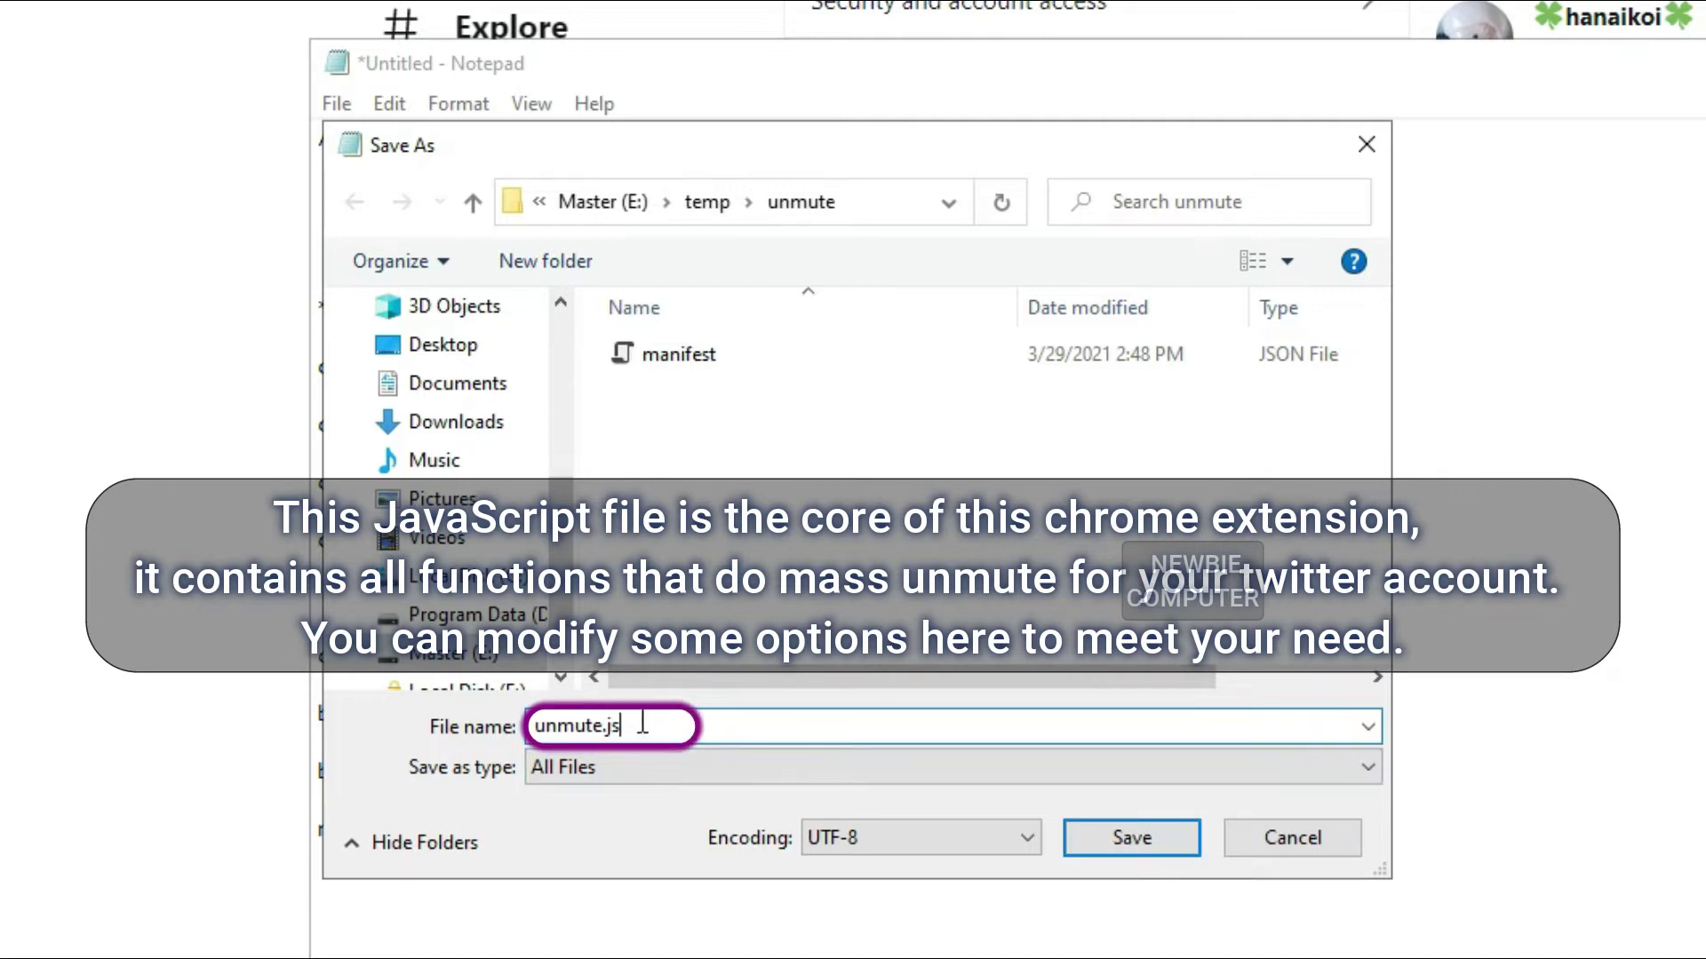
click(1131, 842)
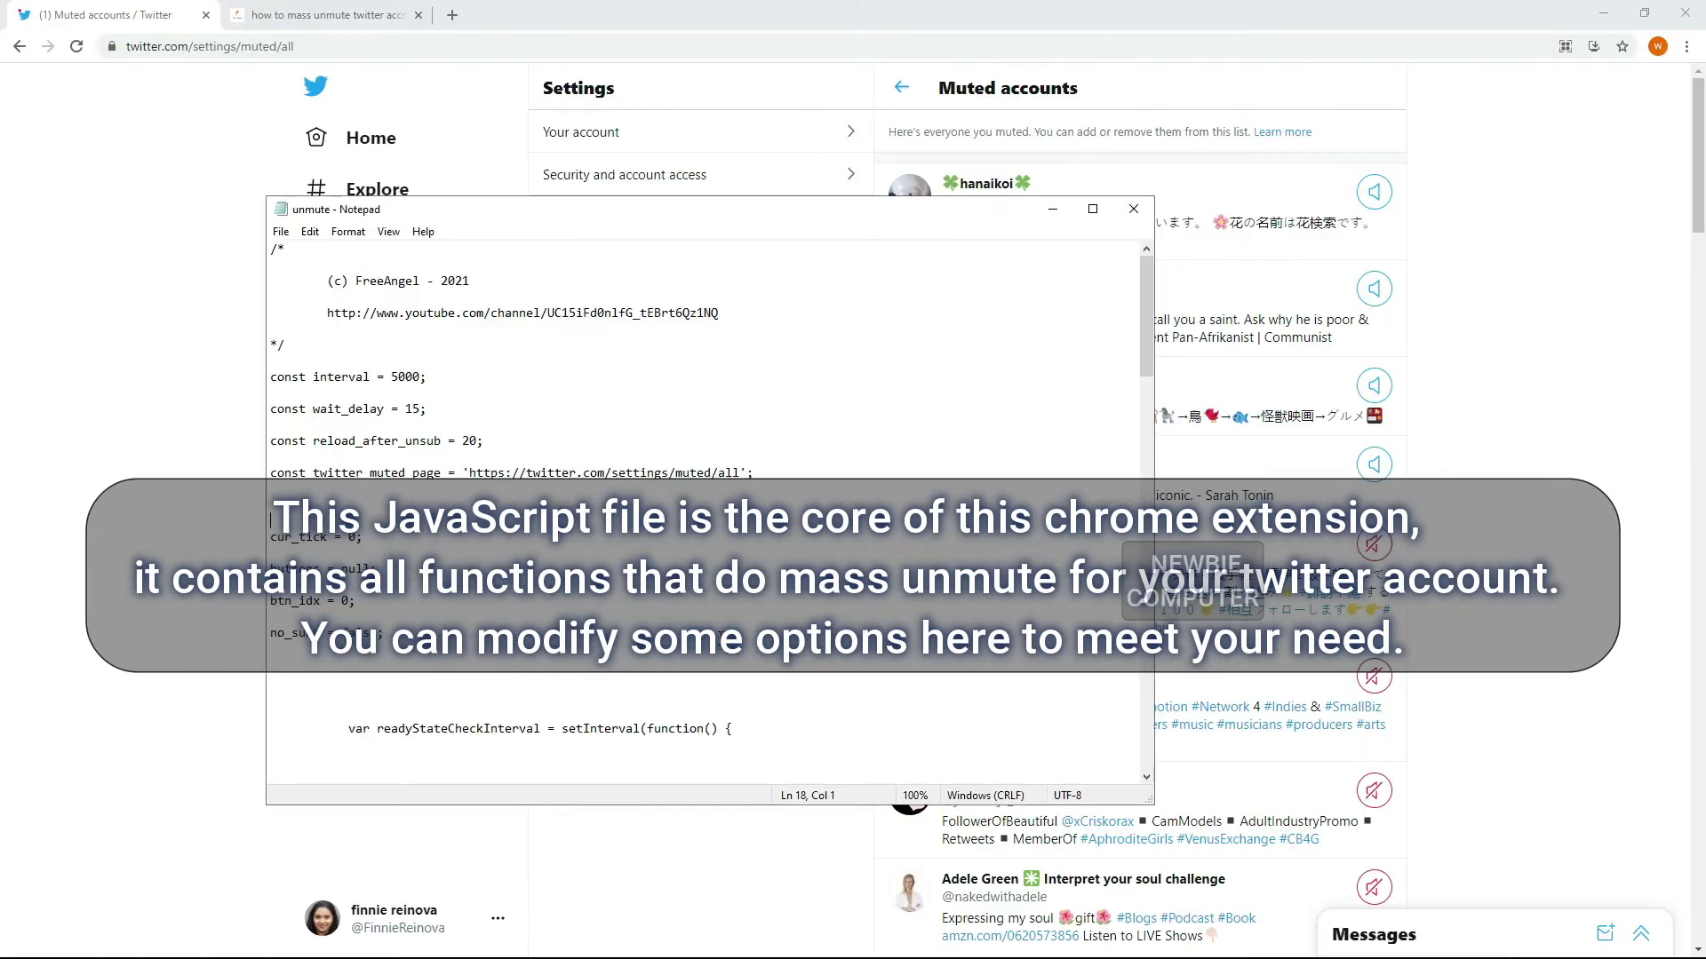
Show the E:\temp\unmute folder in File Explorer and check its path and two files.
key(super)
click(330, 914)
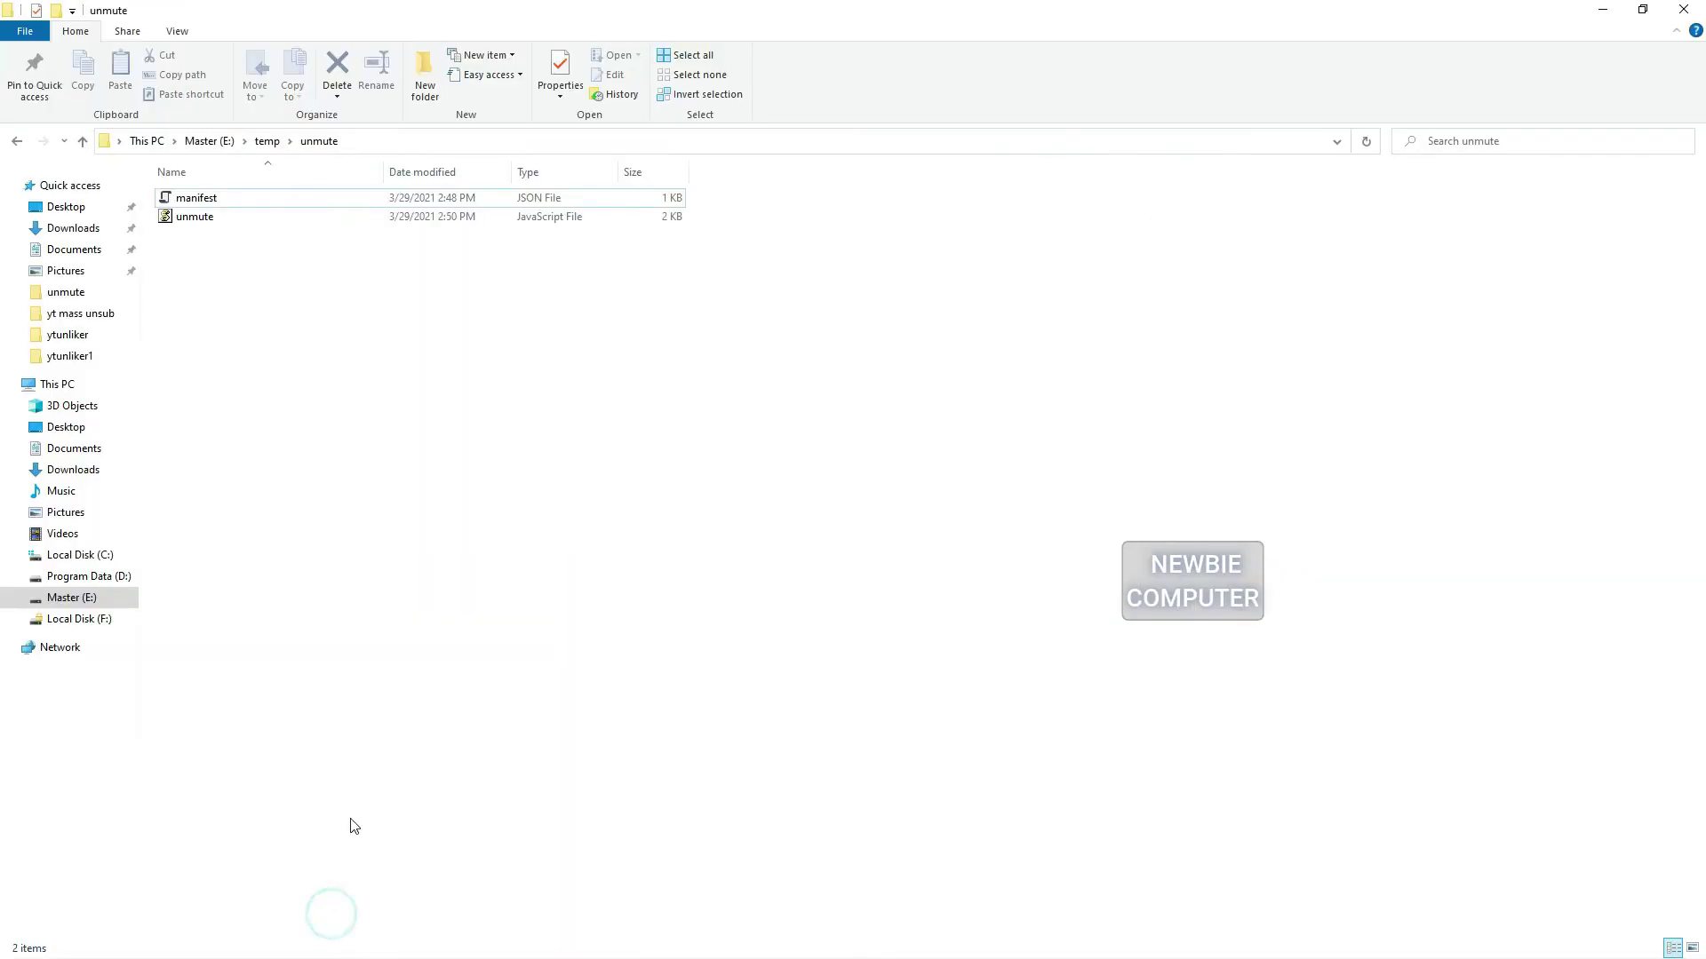
click(342, 456)
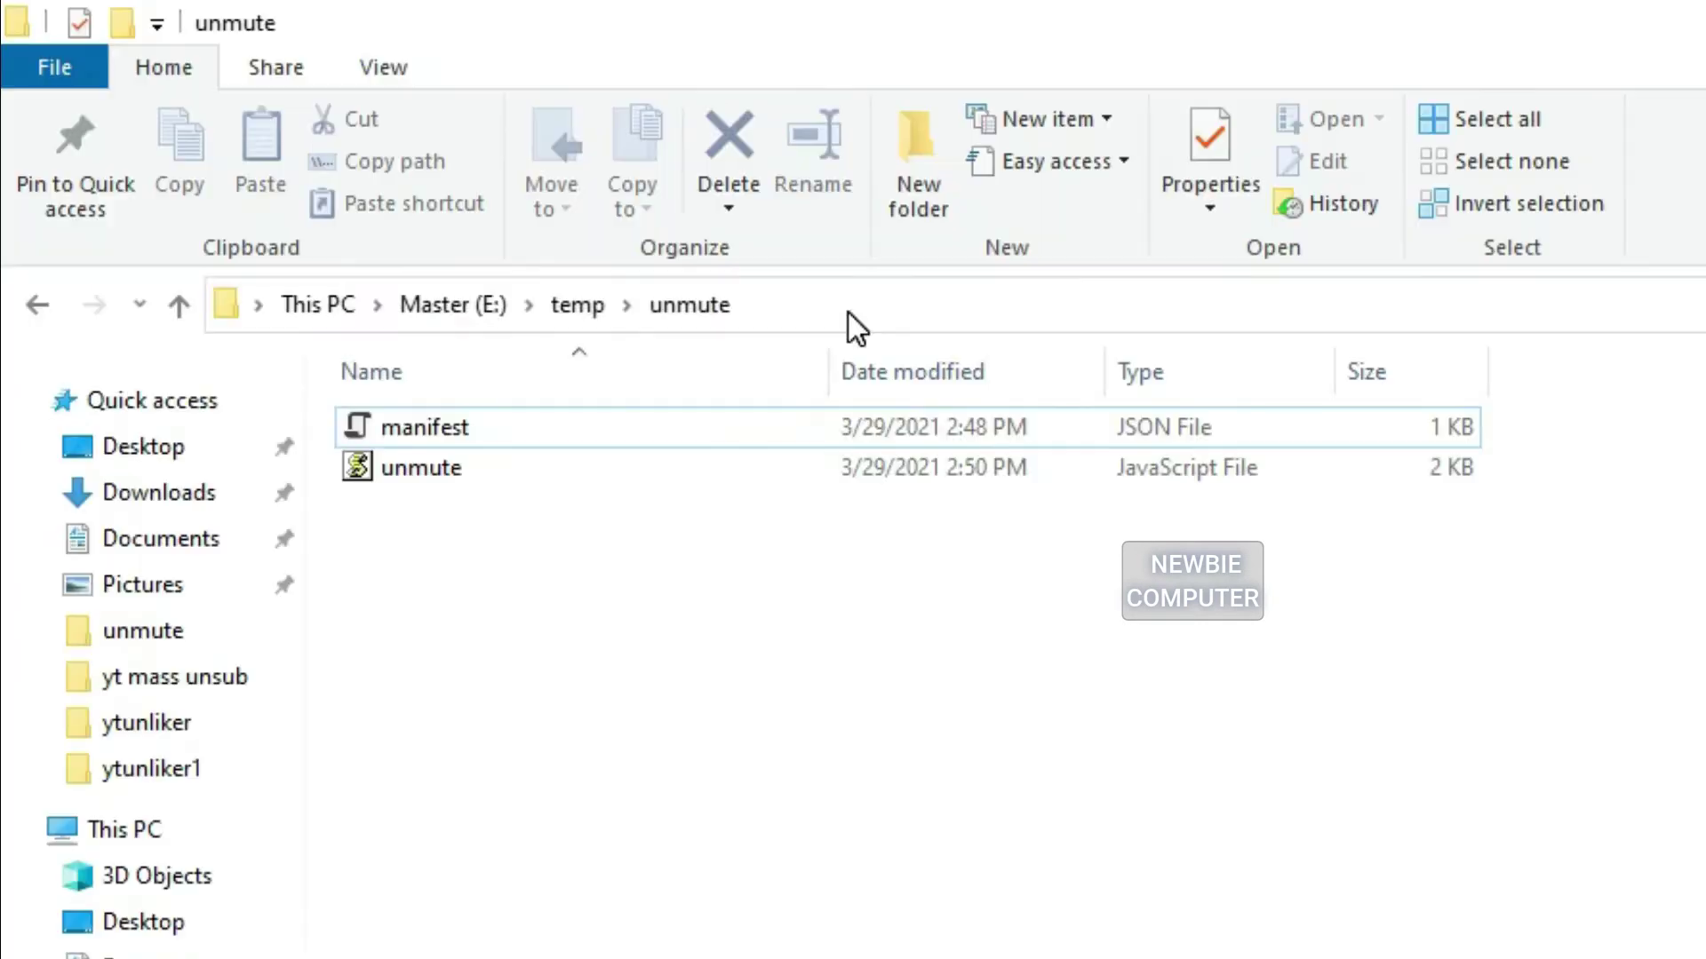
click(846, 311)
click(599, 633)
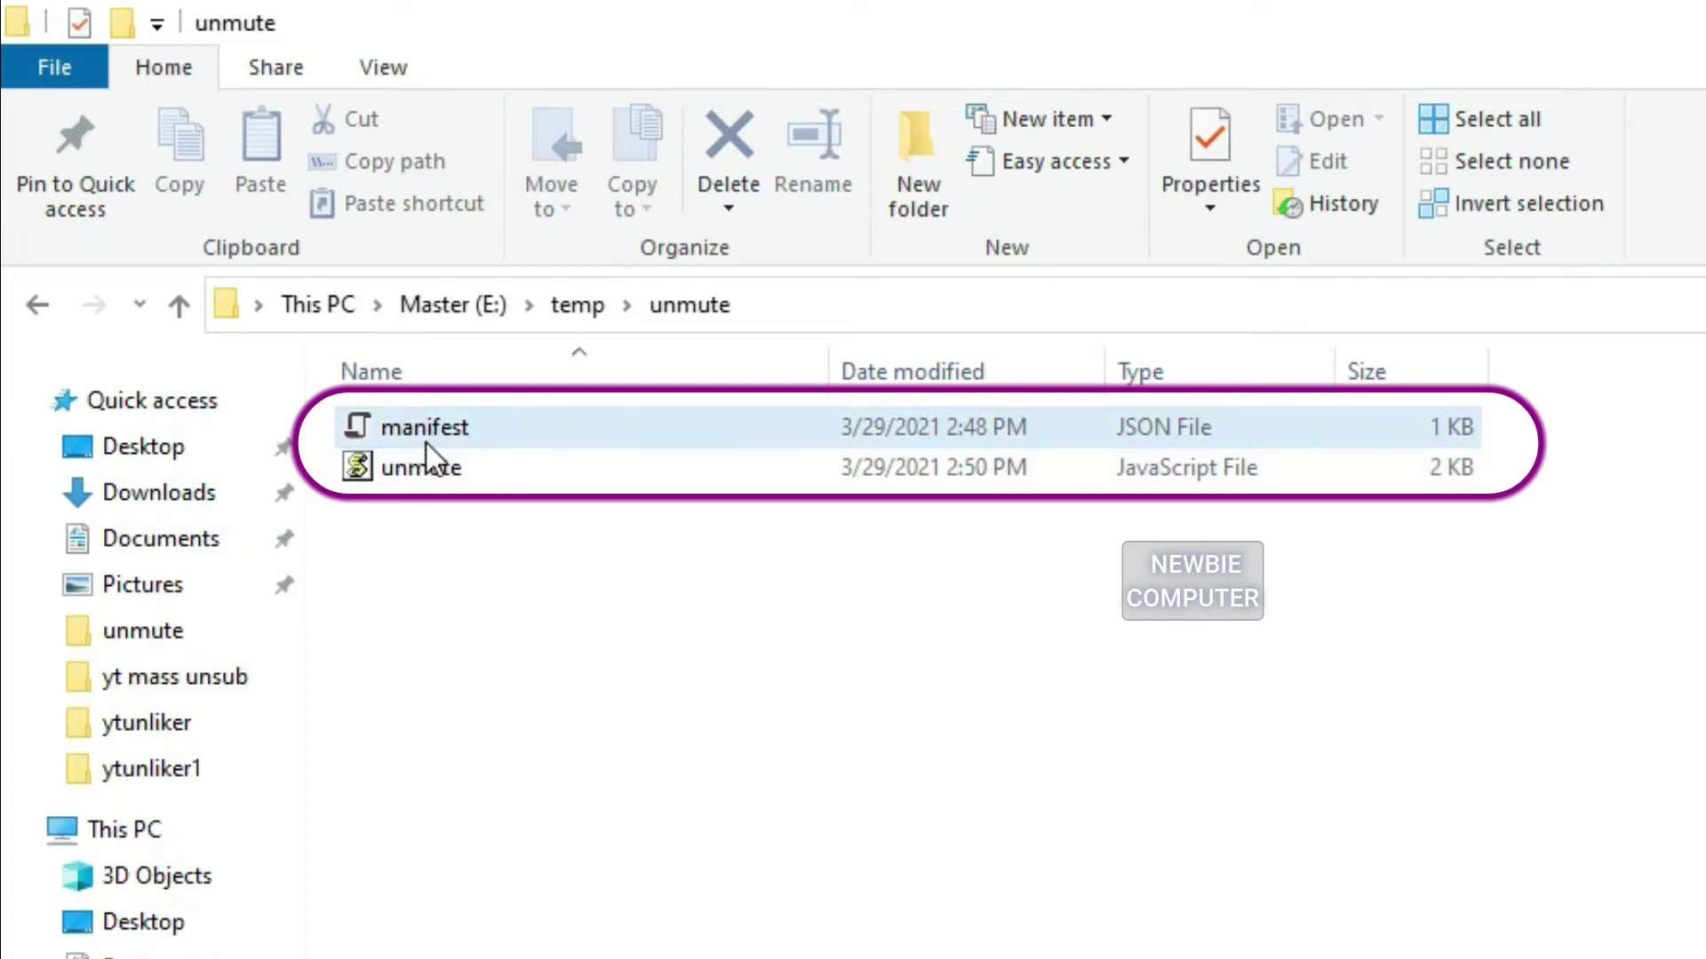
Switch back to Chrome and reach the Extensions page through the main menu's Settings.
key(super)
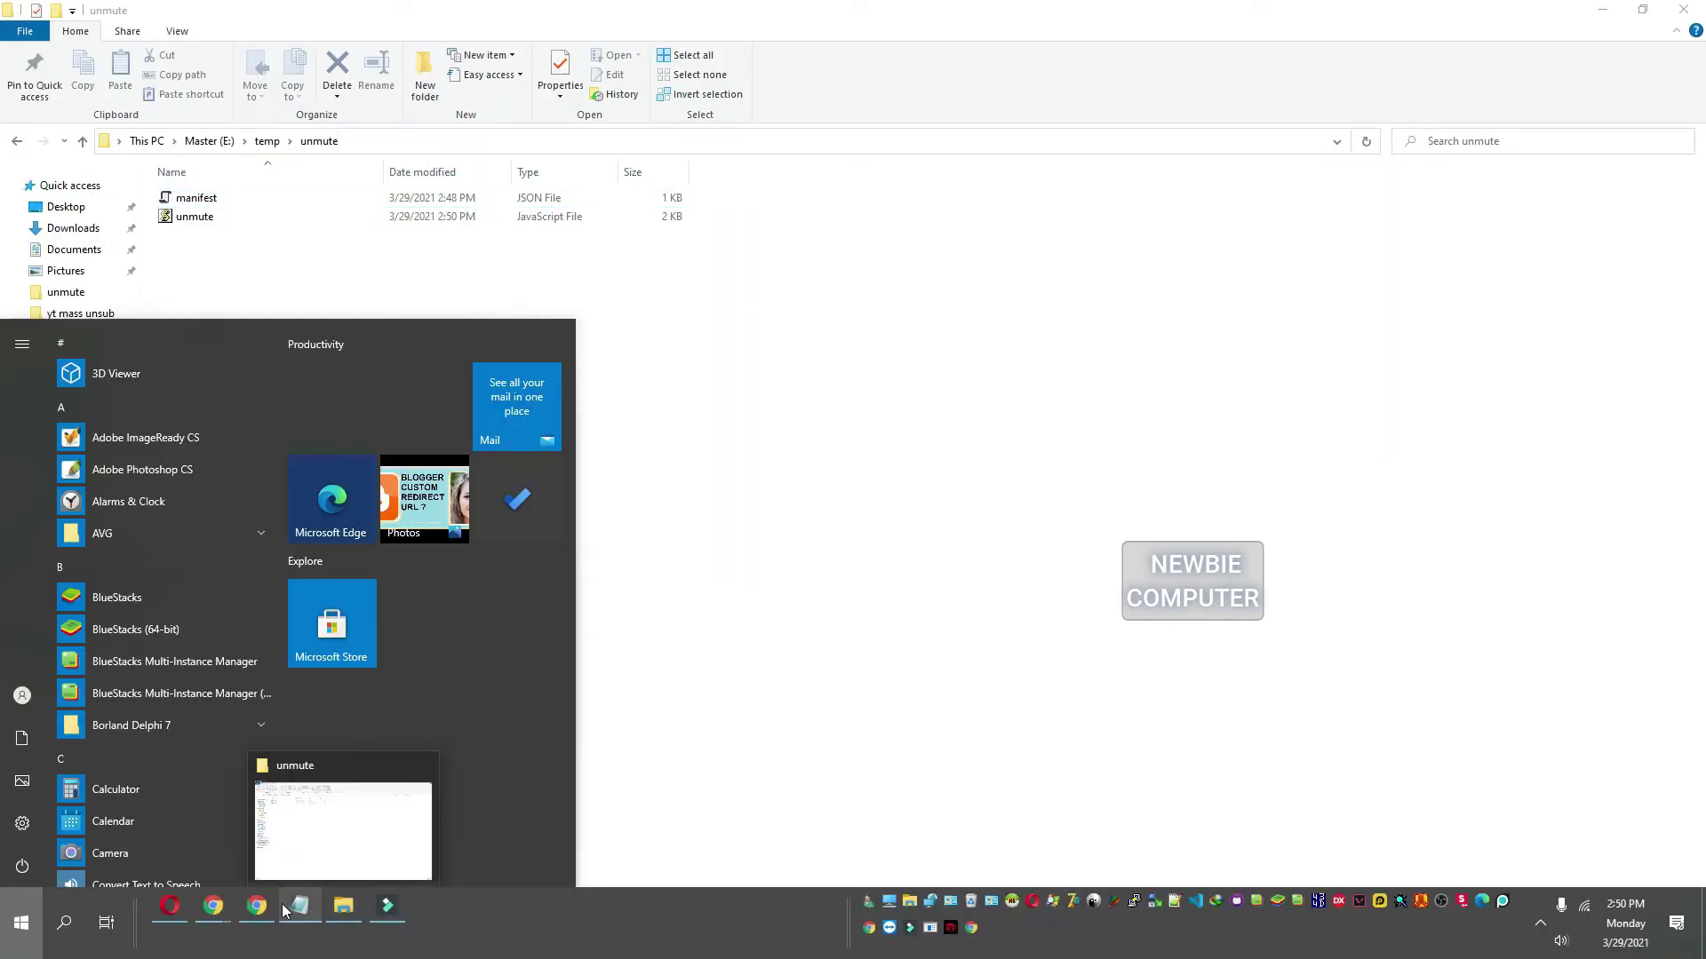
click(257, 906)
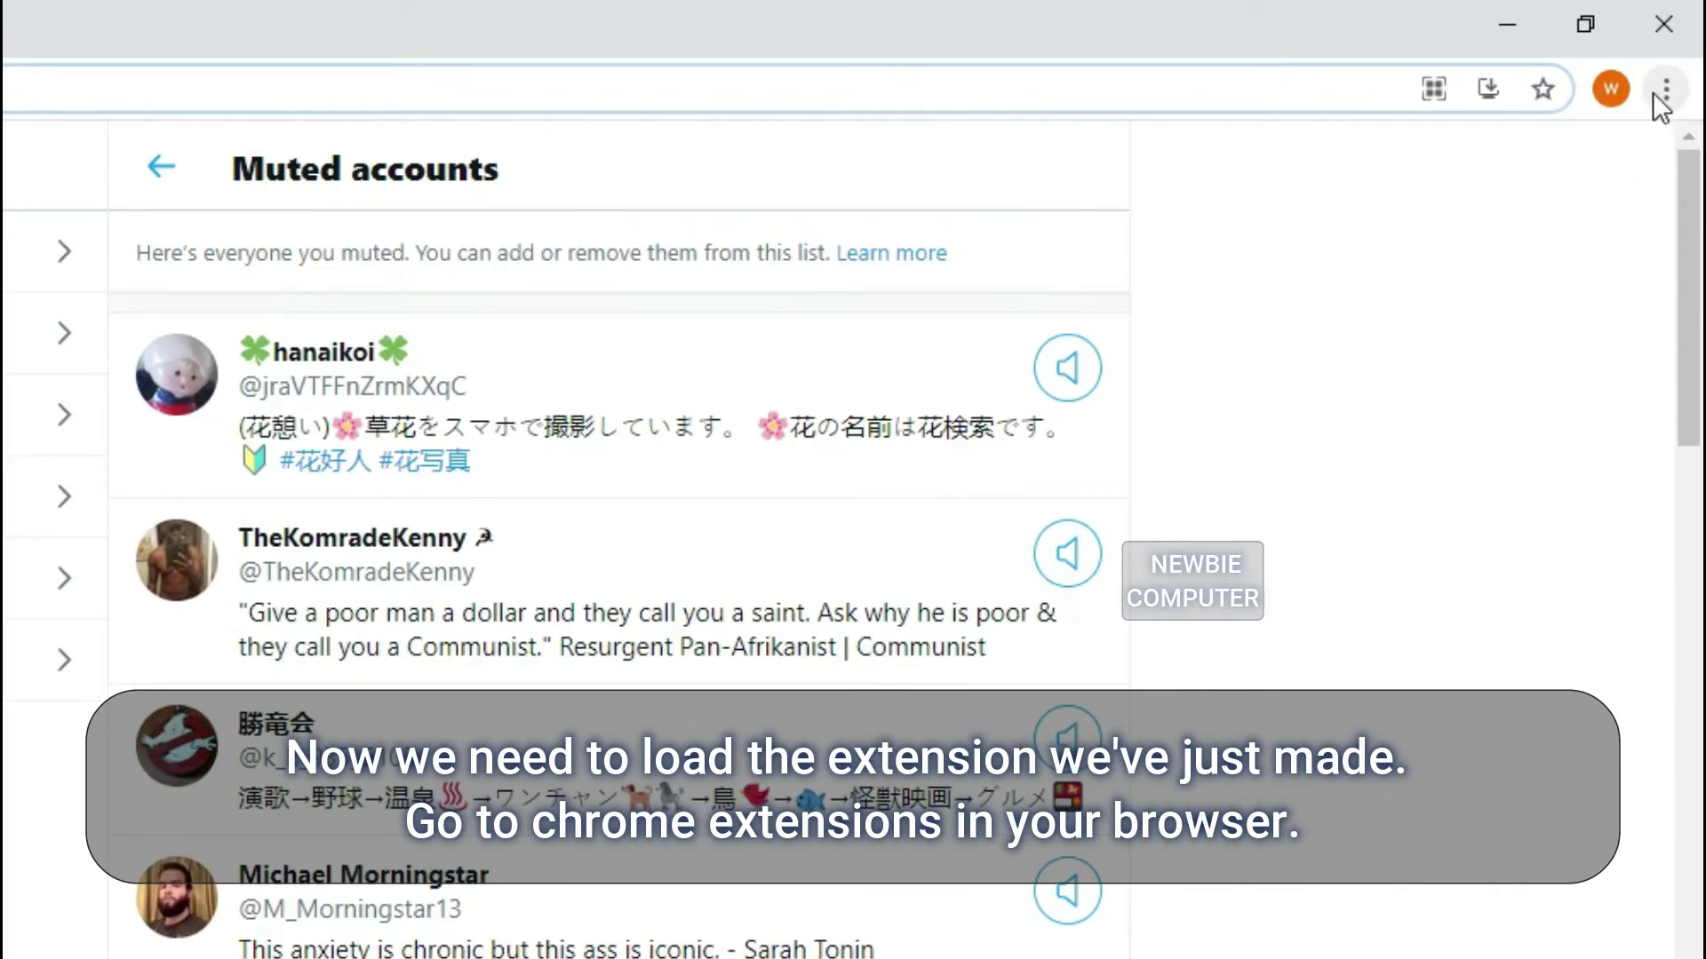
click(1657, 96)
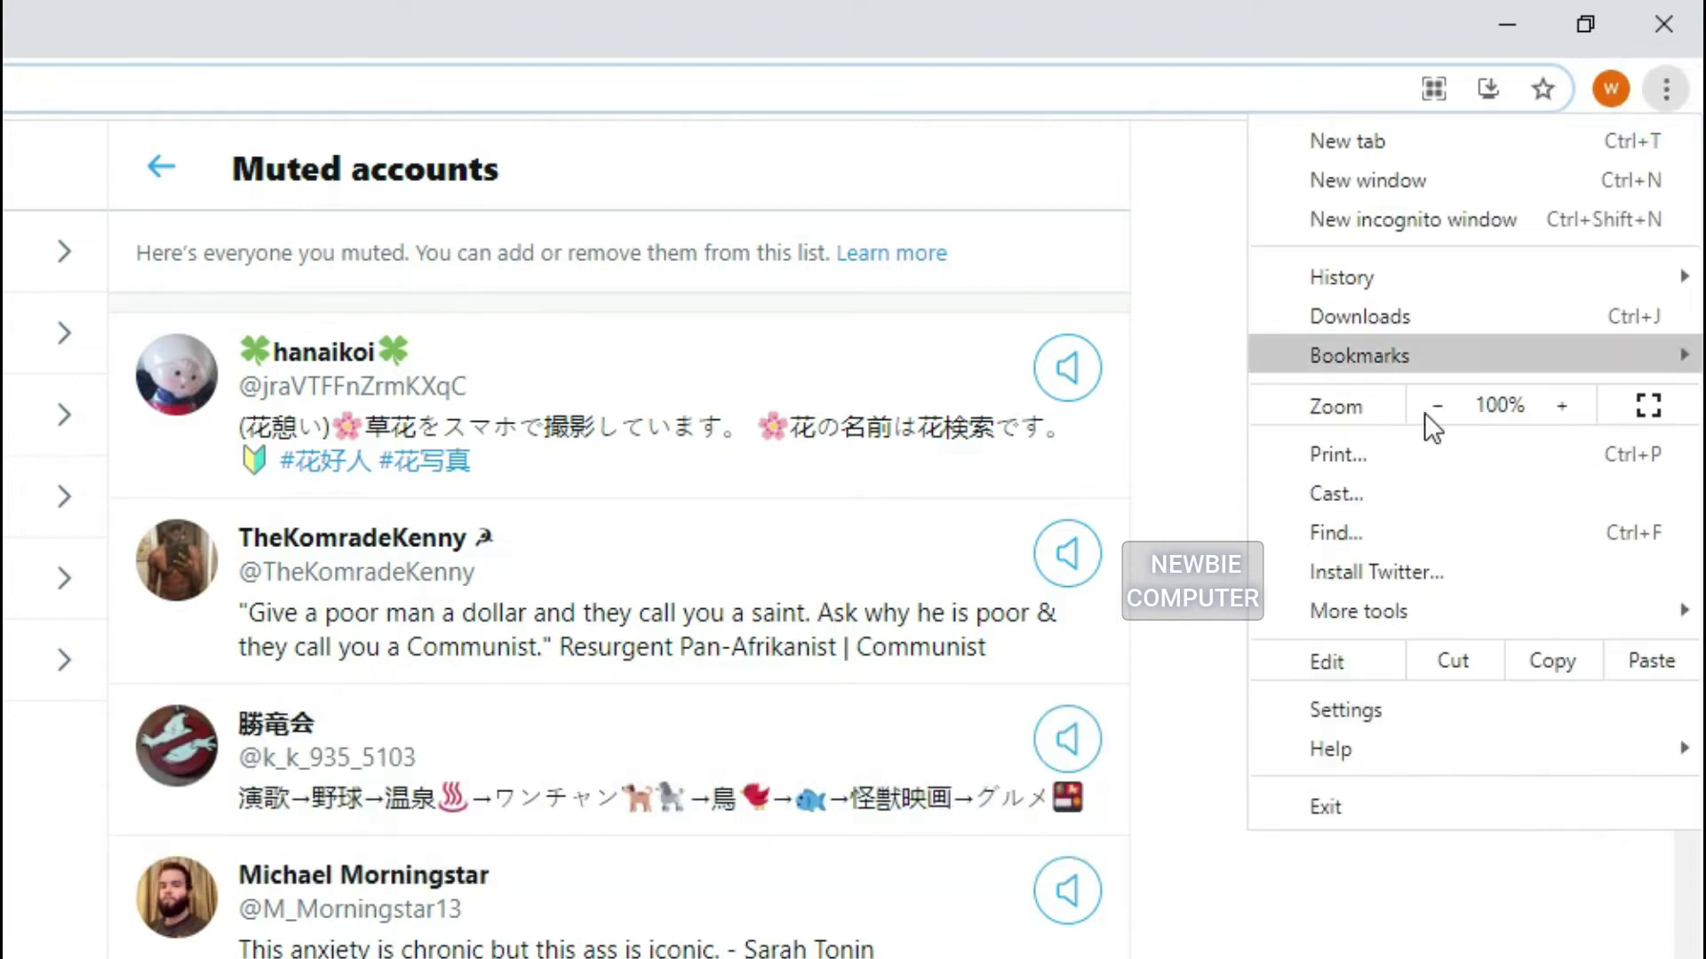
click(1323, 711)
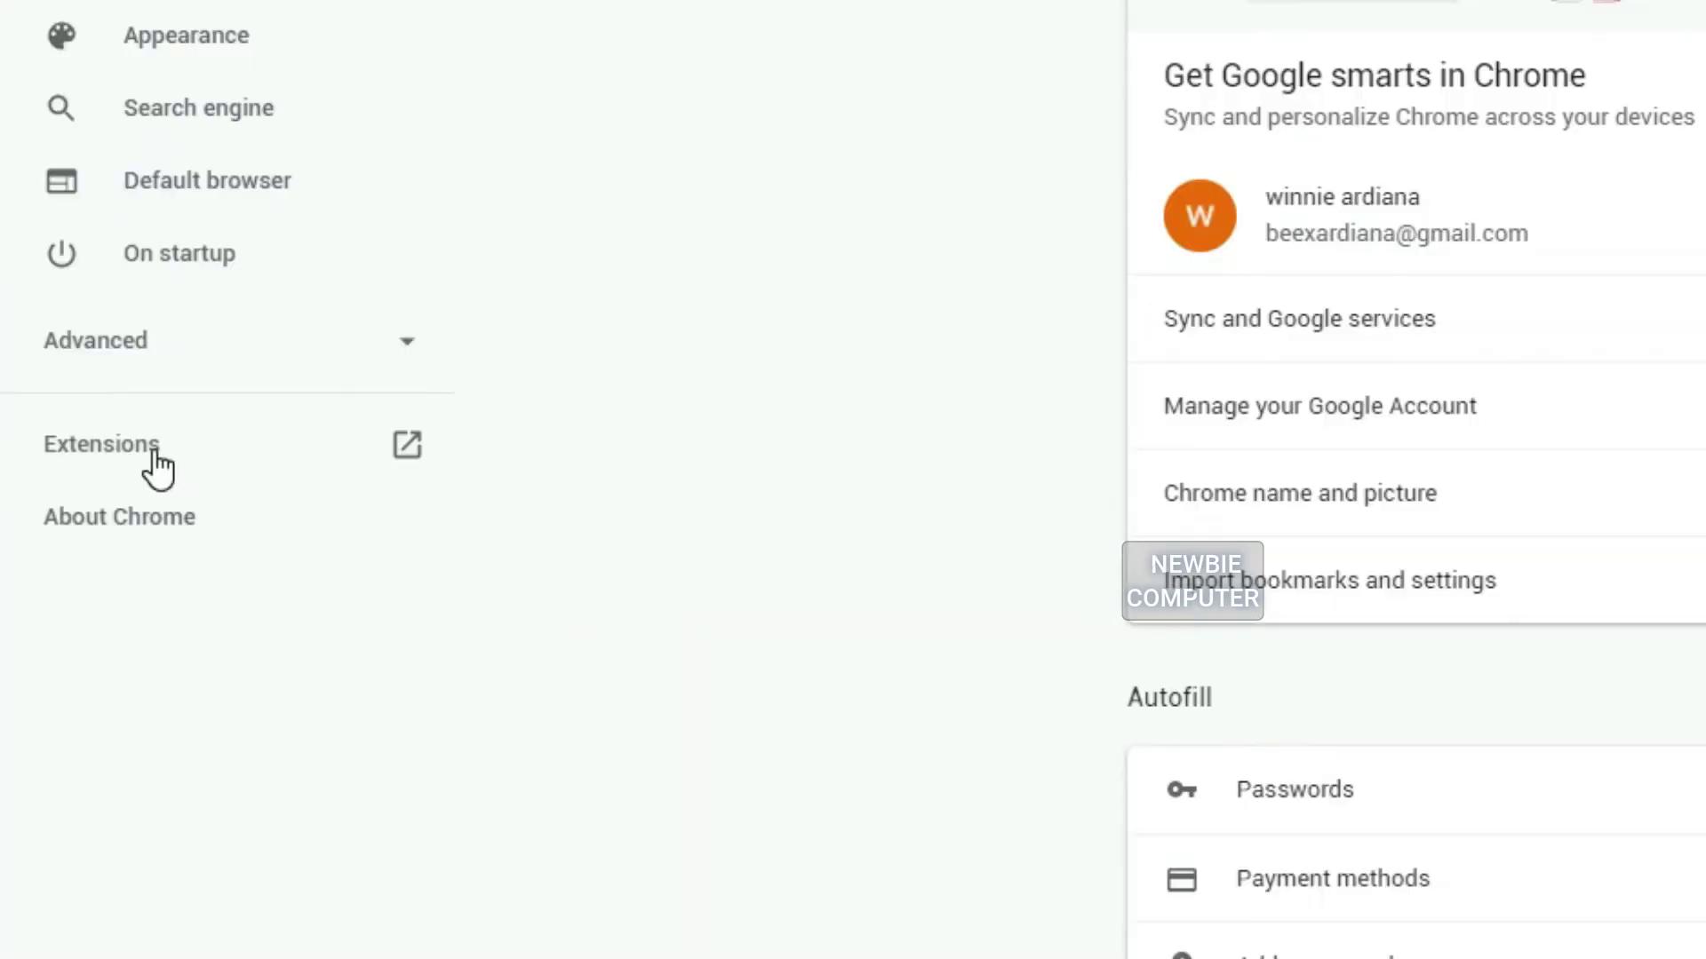
click(111, 453)
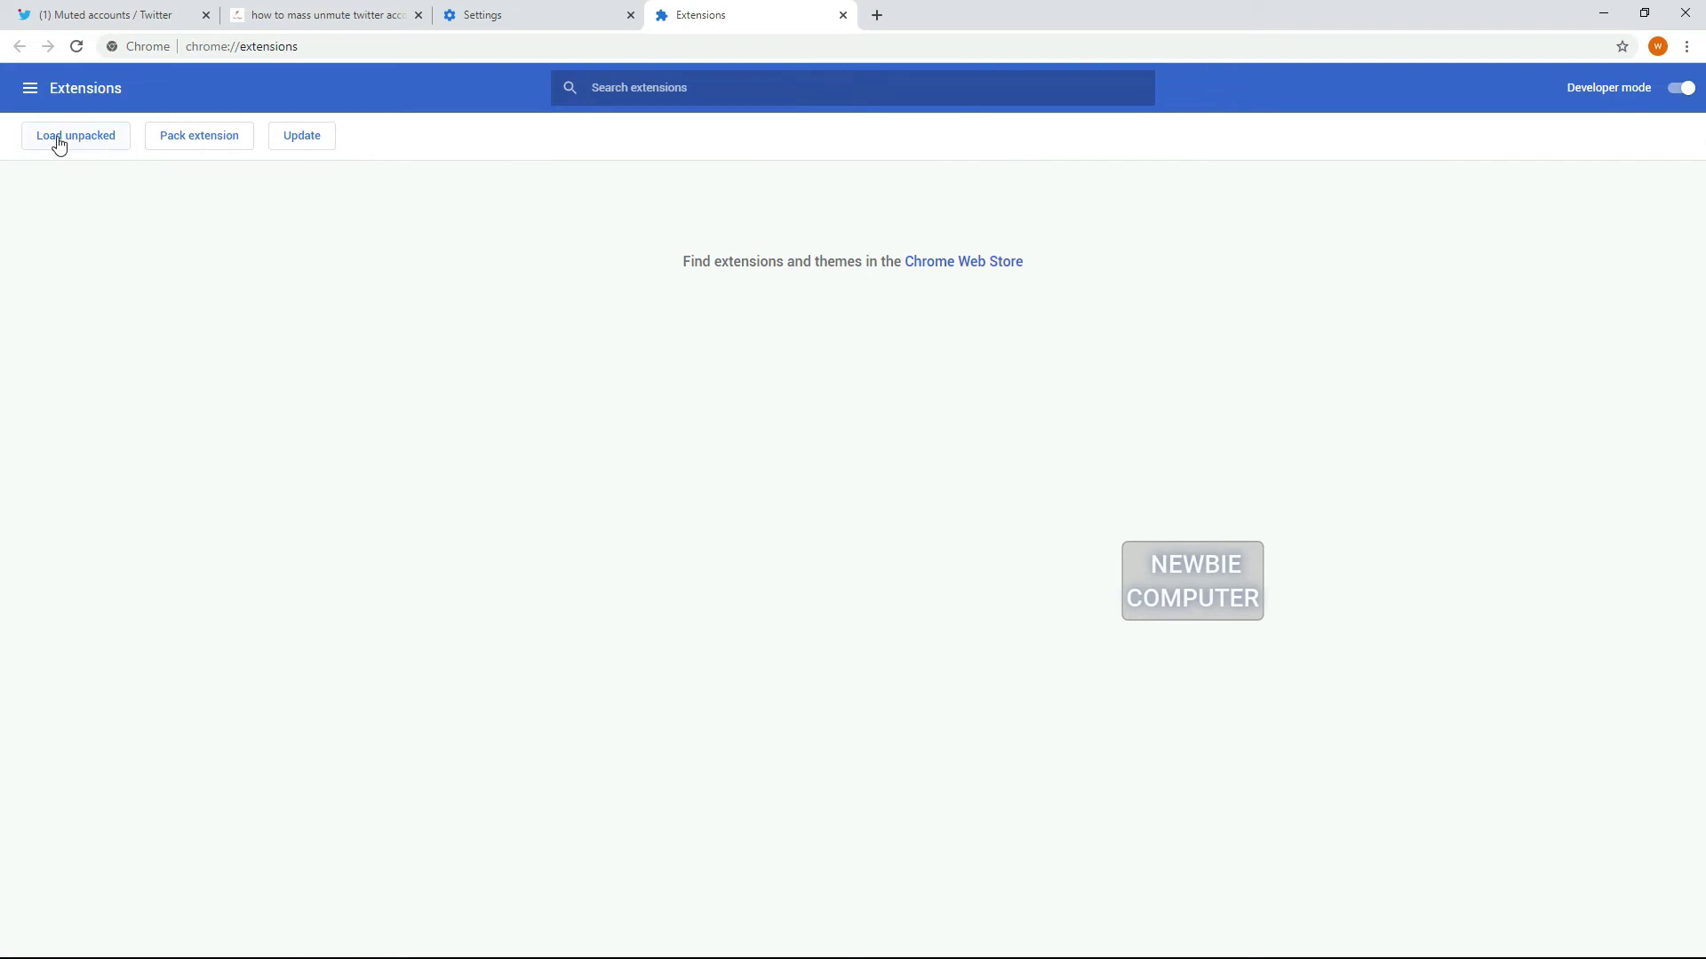
Load the E:\temp\unmute folder as the unpacked extension 'Twitter Unmute - FreeAngel 1.0'.
click(83, 141)
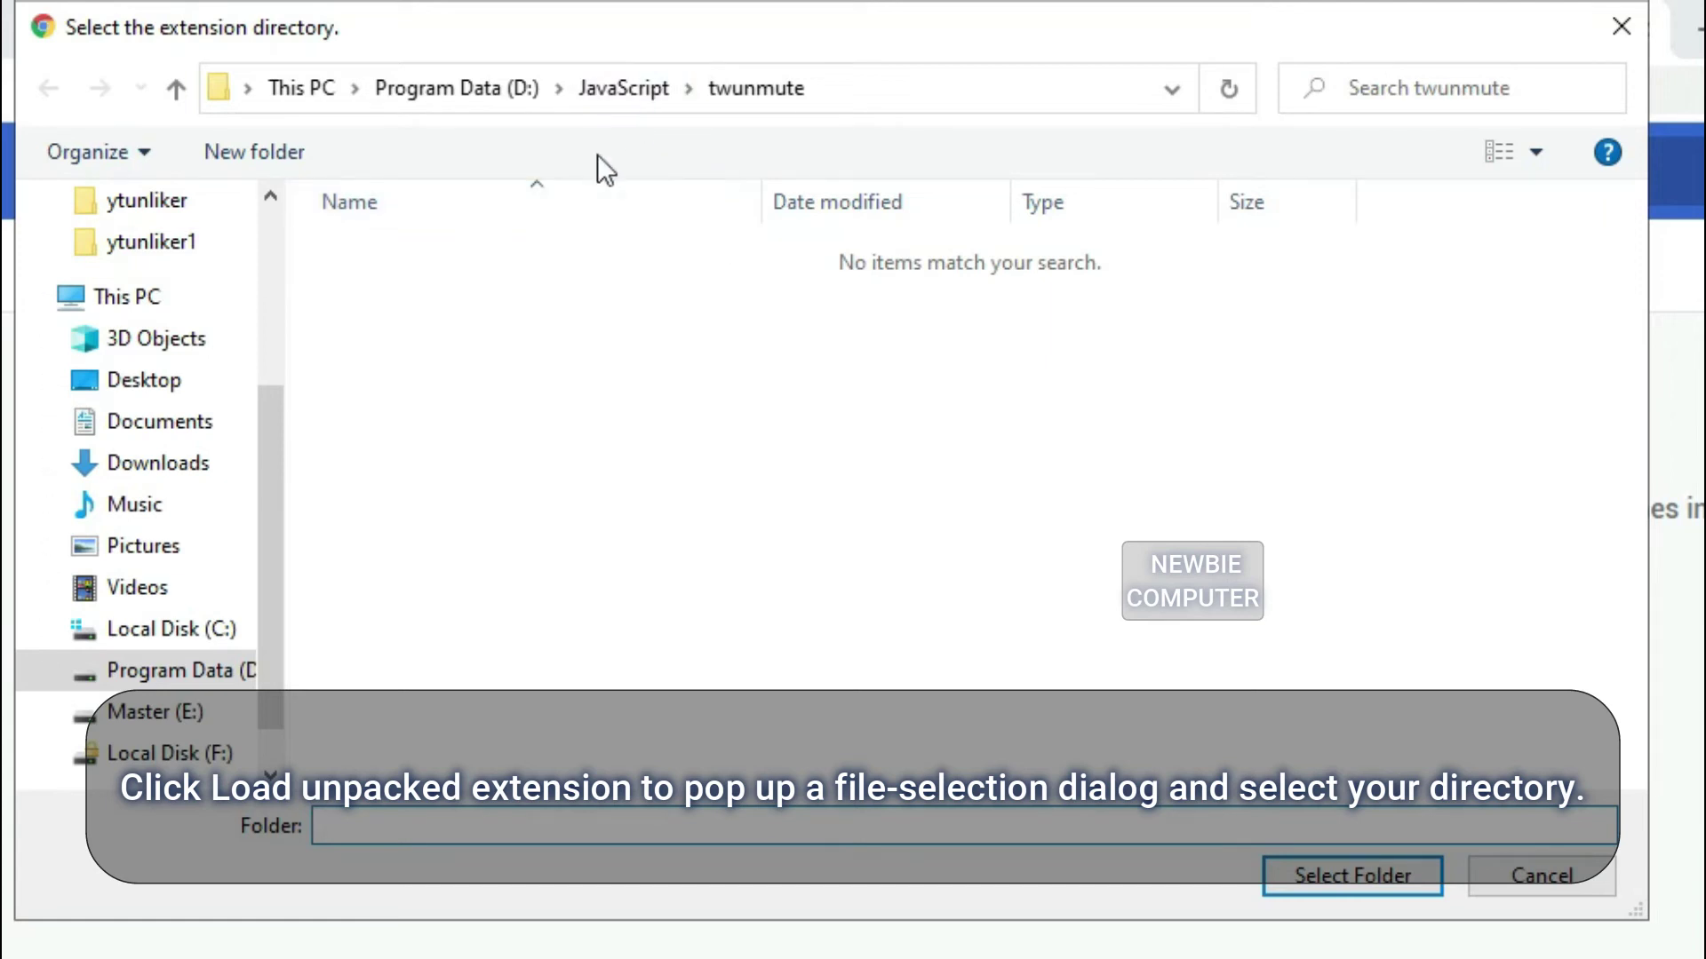
click(177, 716)
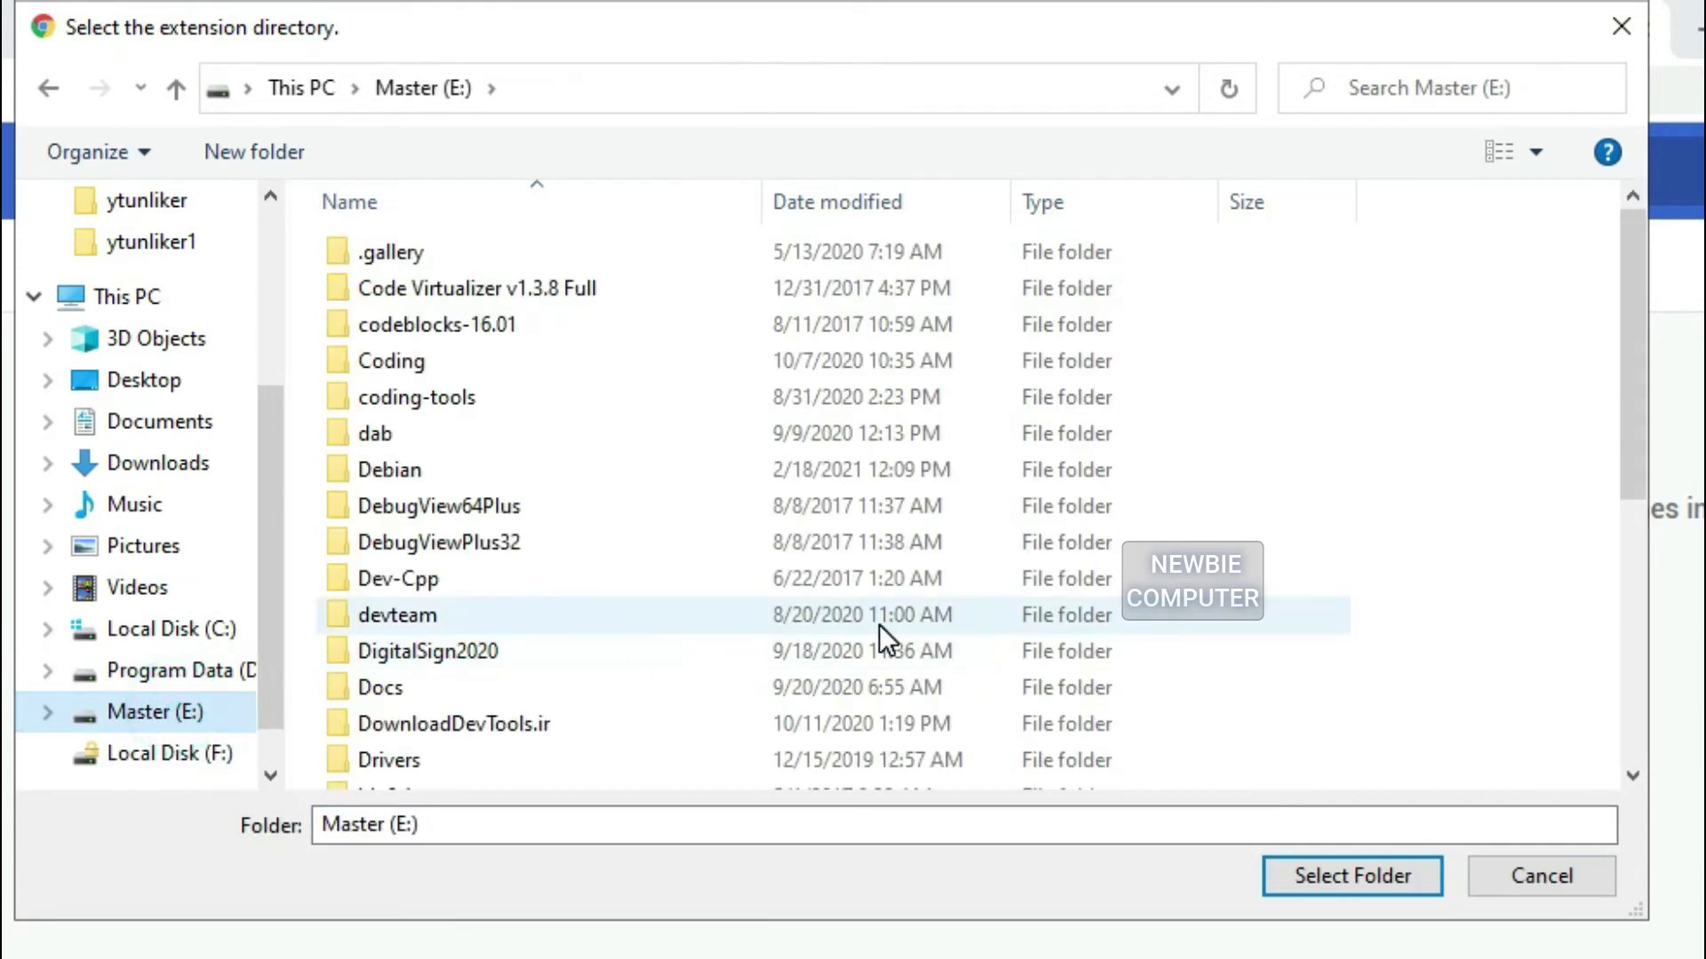
scroll(878, 625, down, 5)
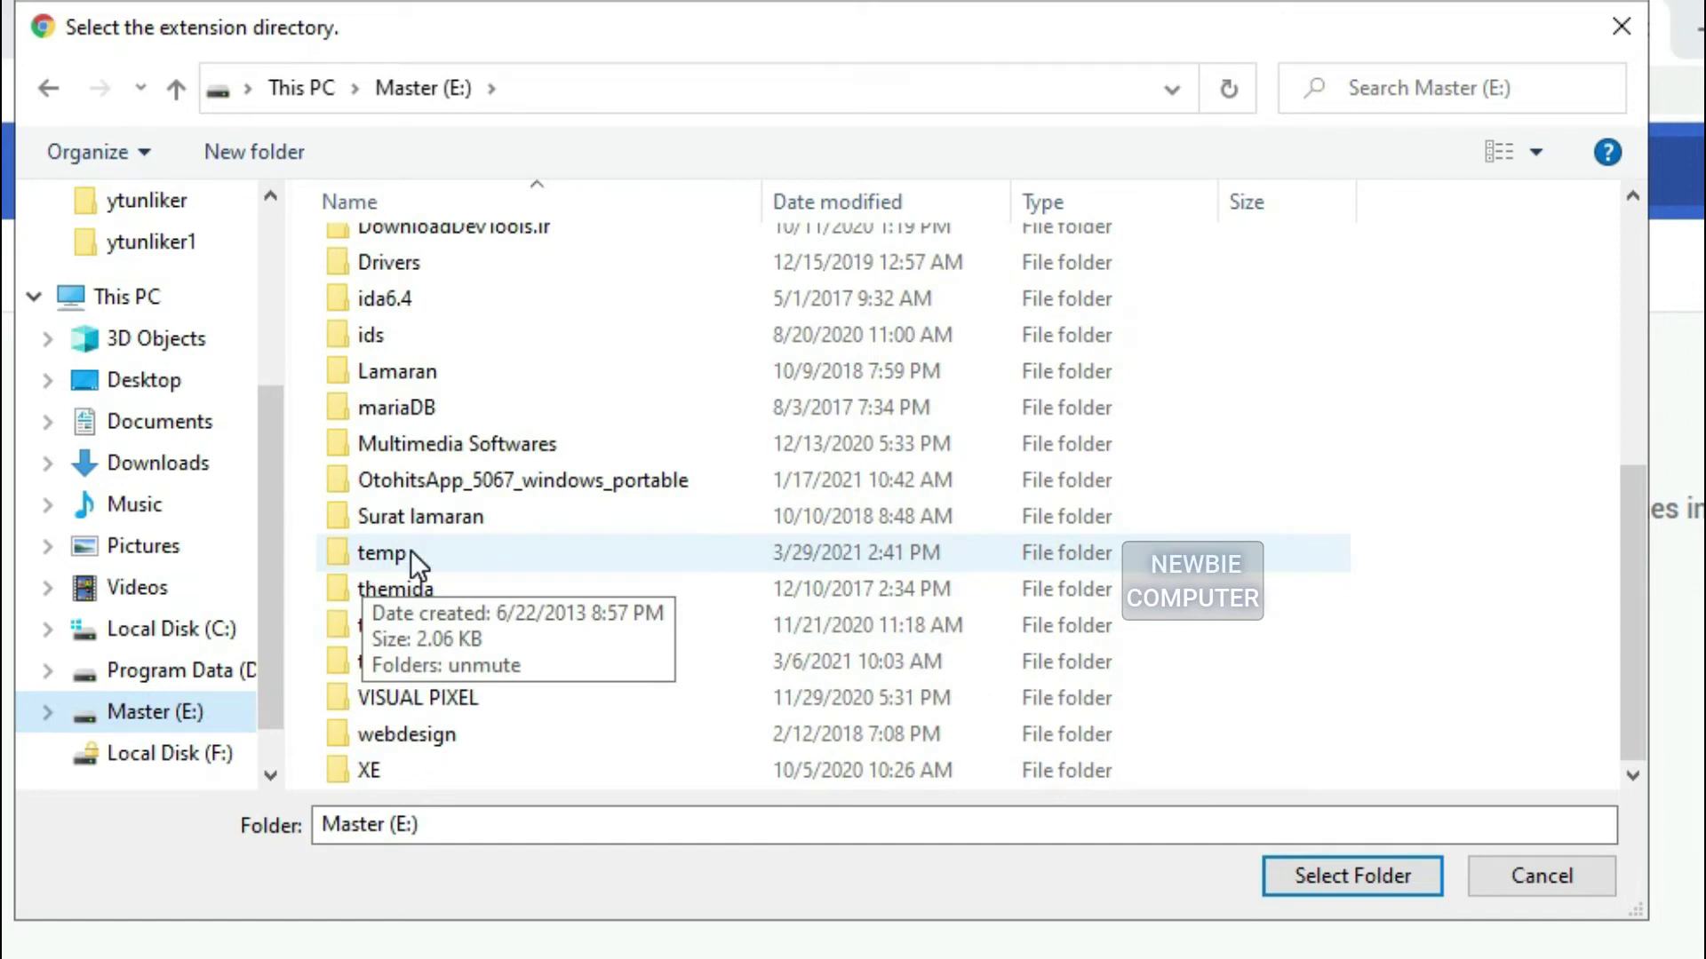
double_click(411, 551)
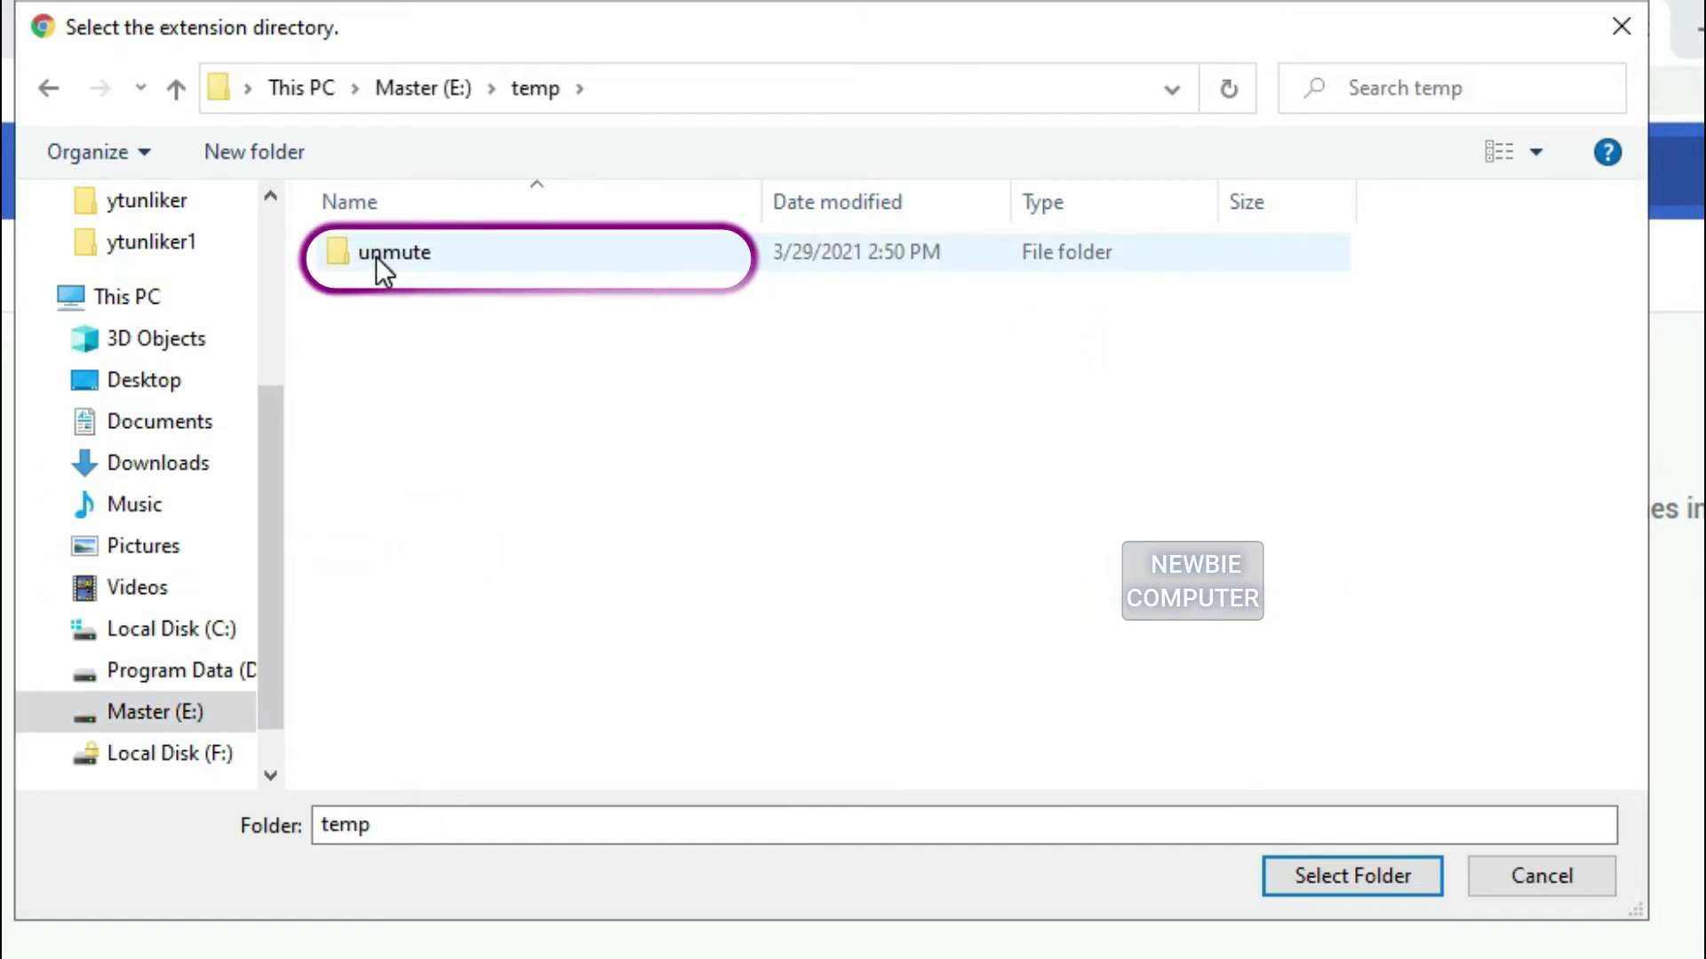
click(414, 254)
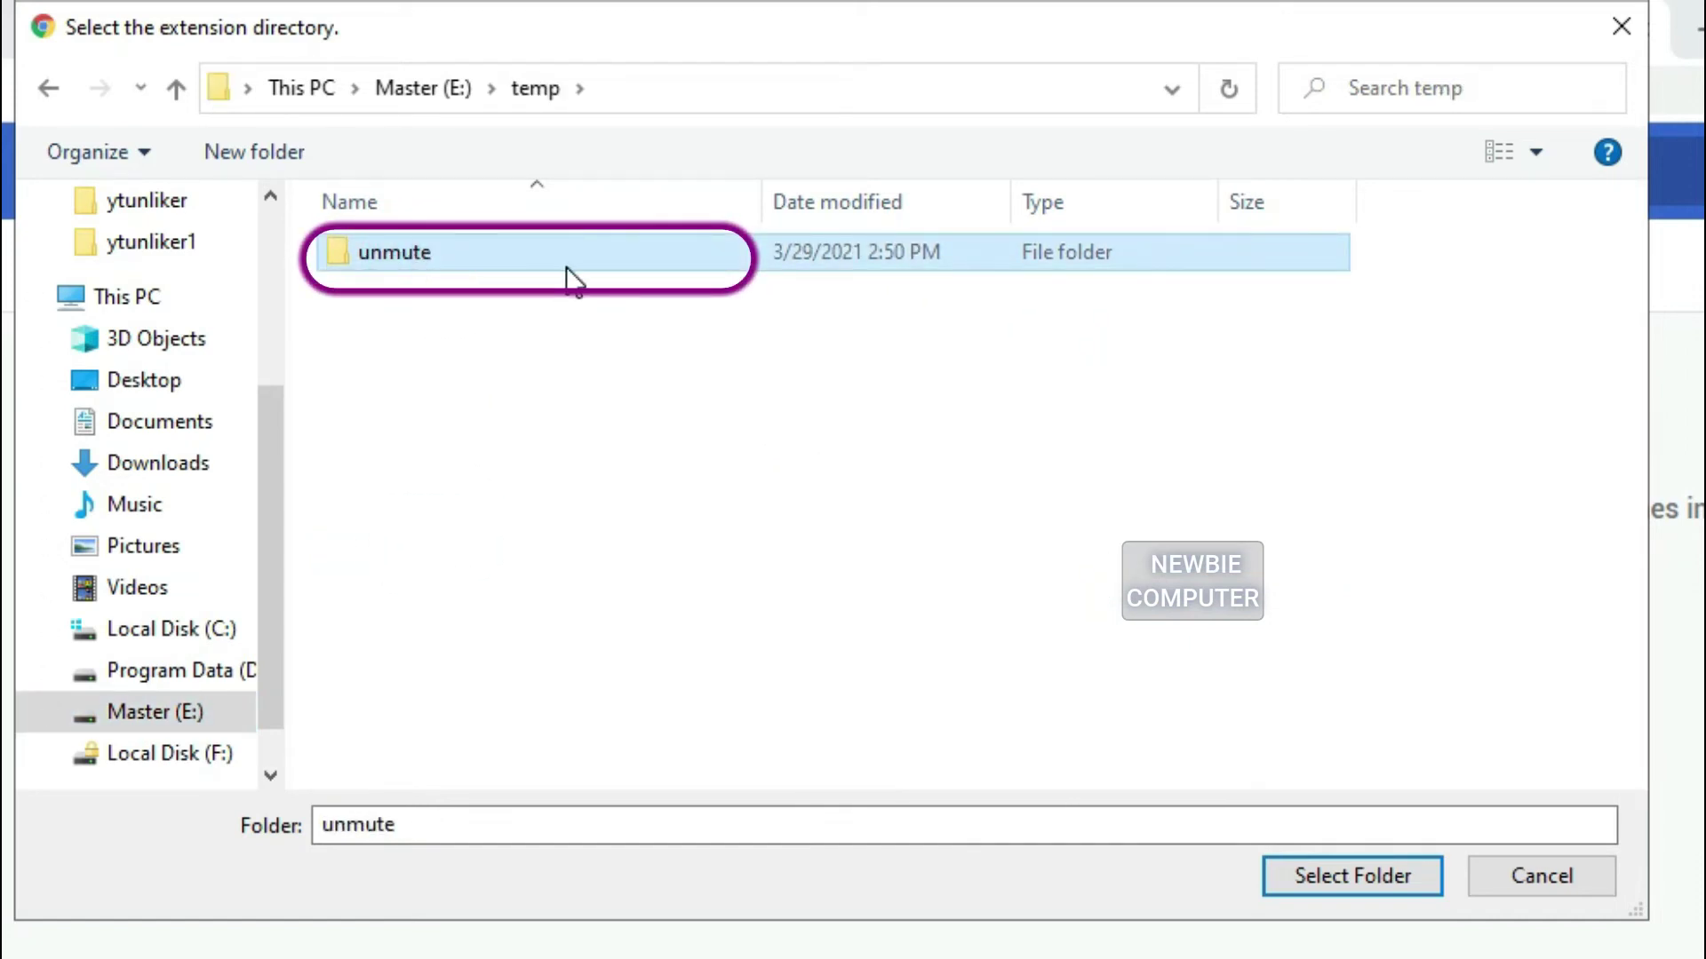
click(1311, 879)
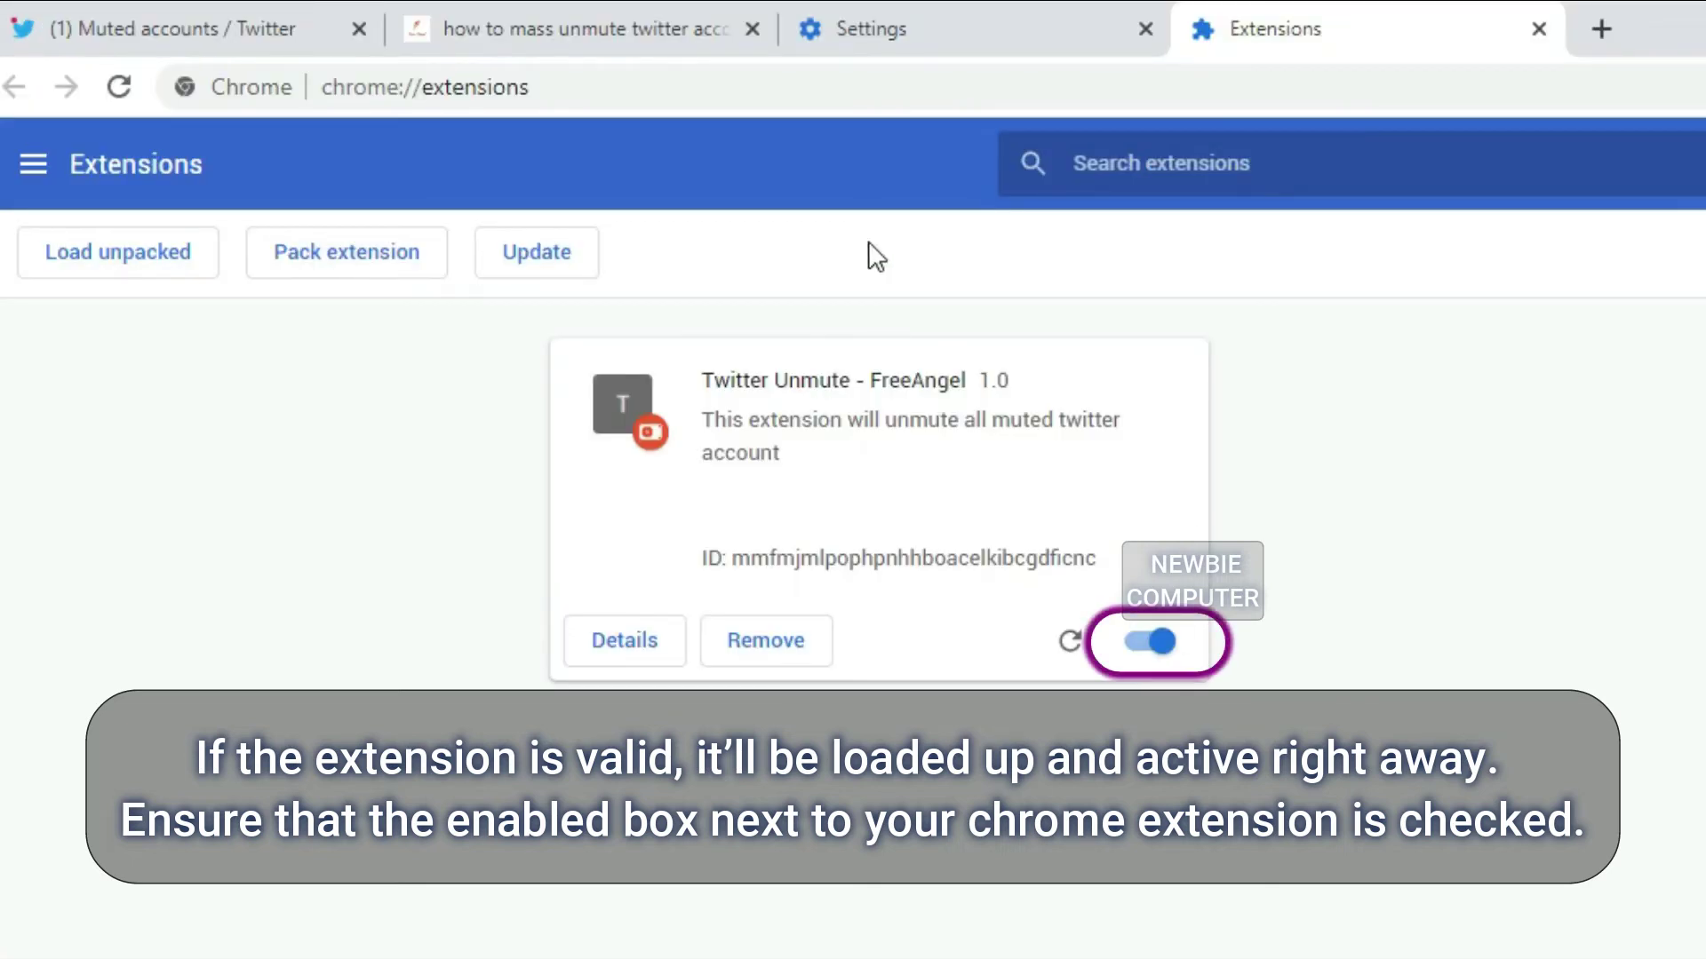
Go to the Twitter home page from the address bar.
click(274, 30)
click(516, 89)
text(t)
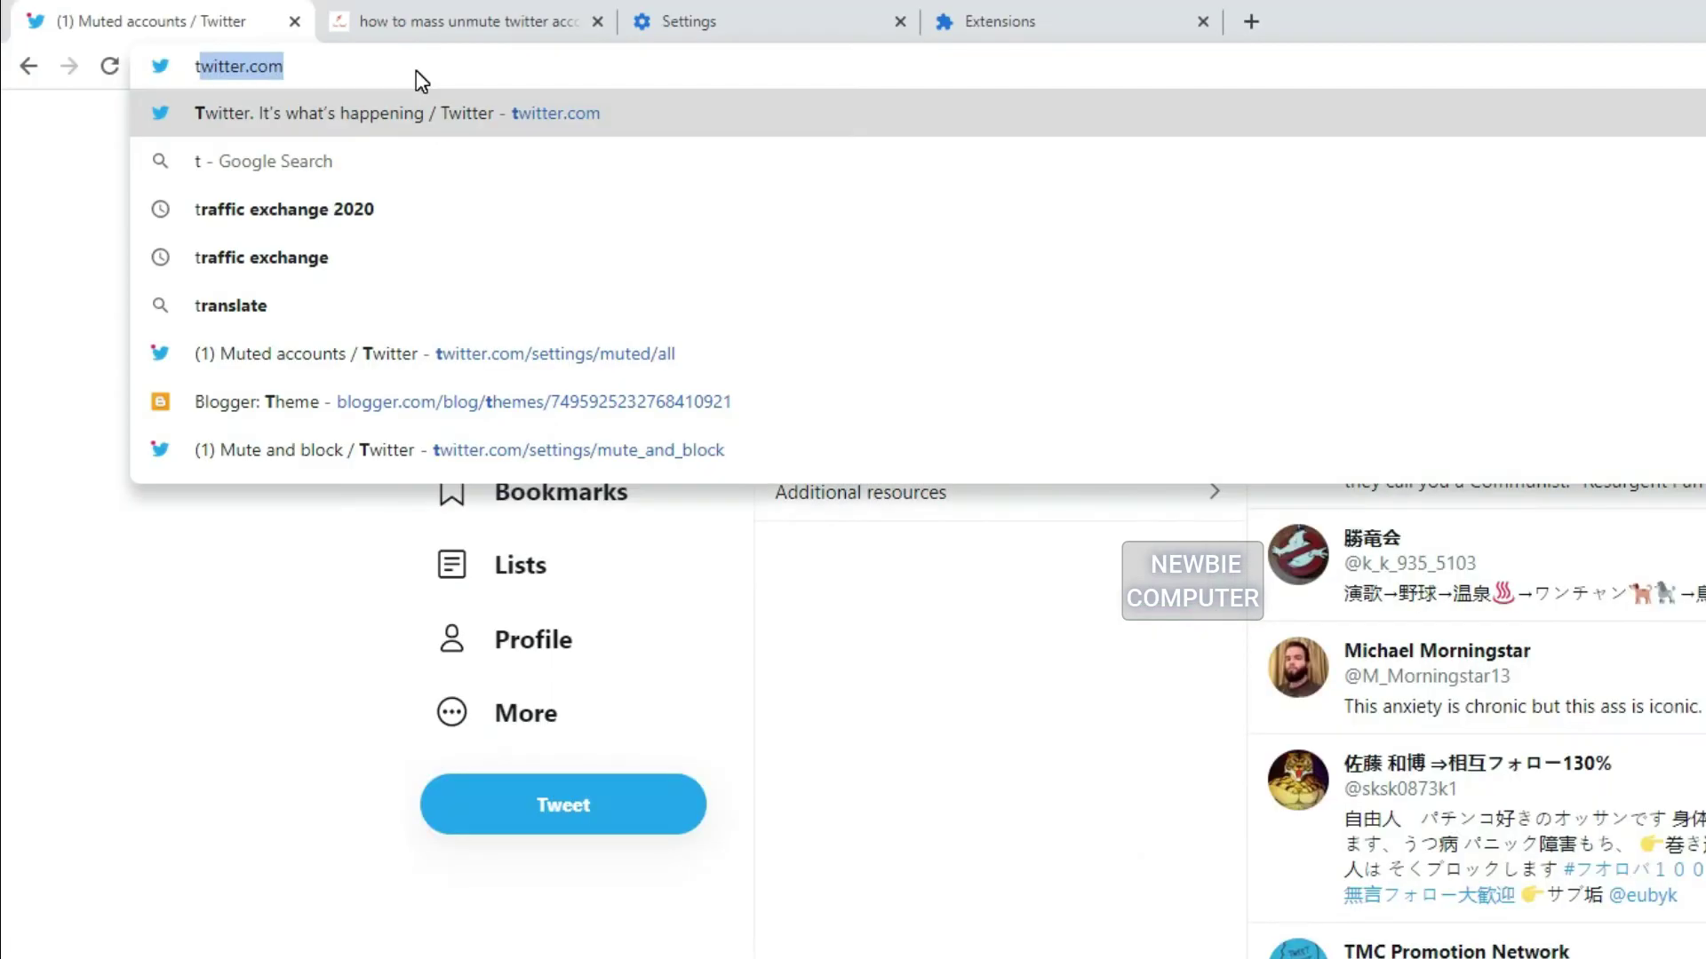
key(Return)
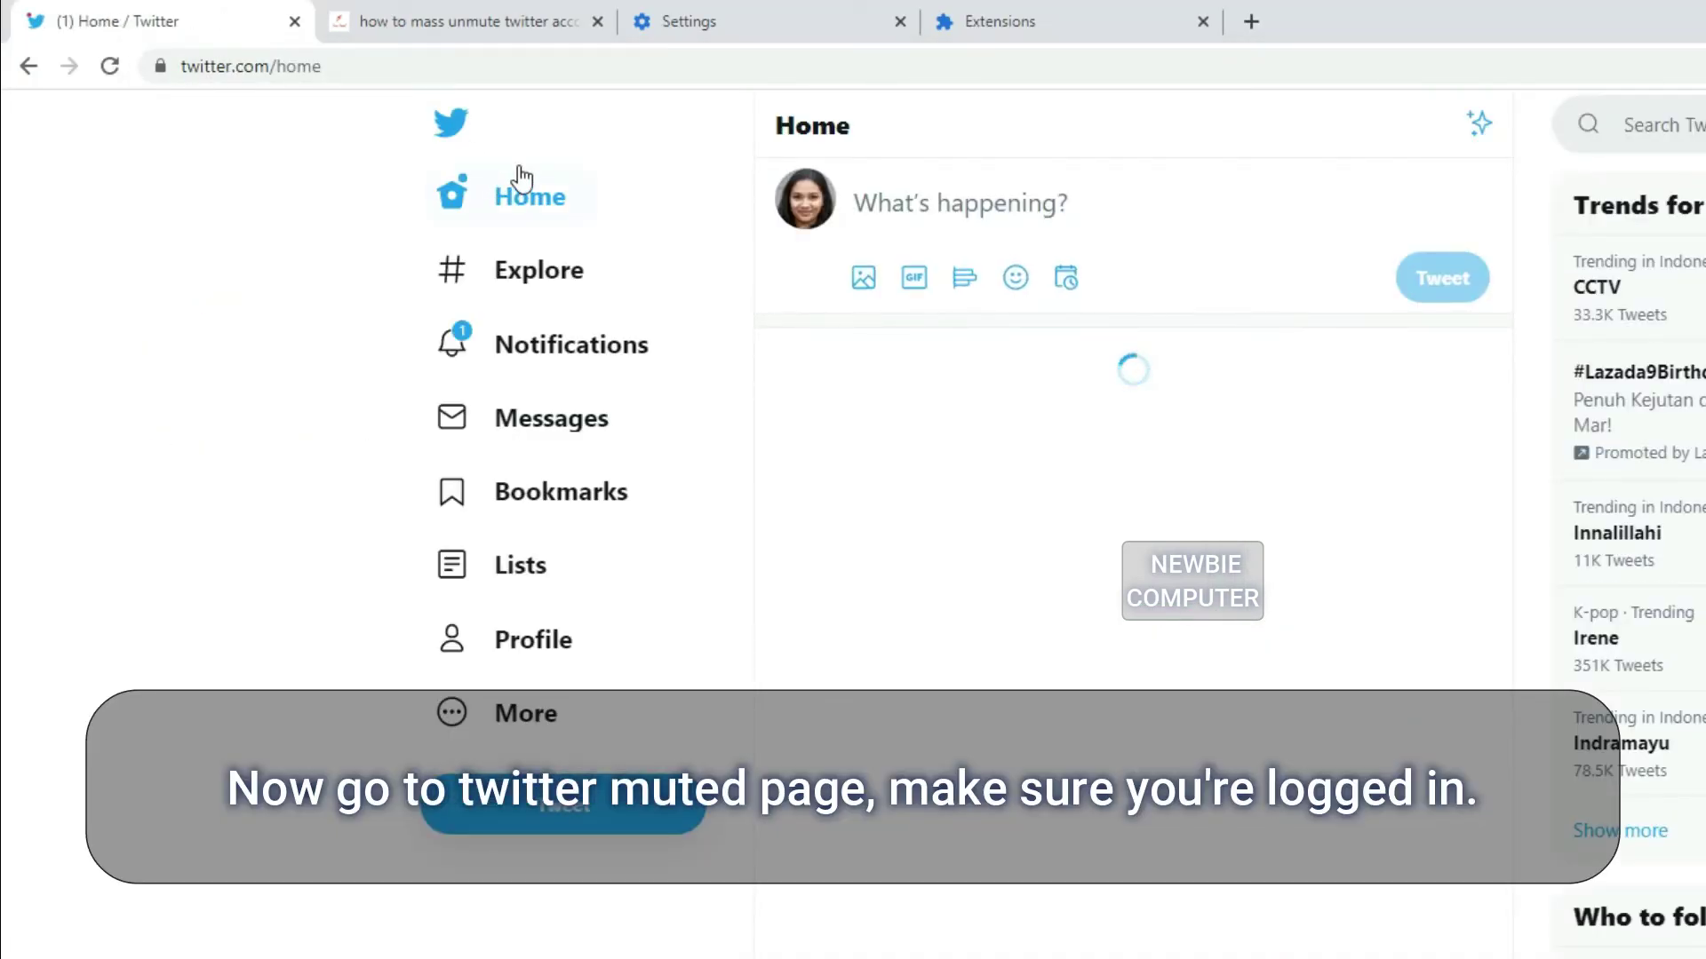
Open Muted accounts via Settings and privacy > Privacy and safety > Mute and block.
click(531, 716)
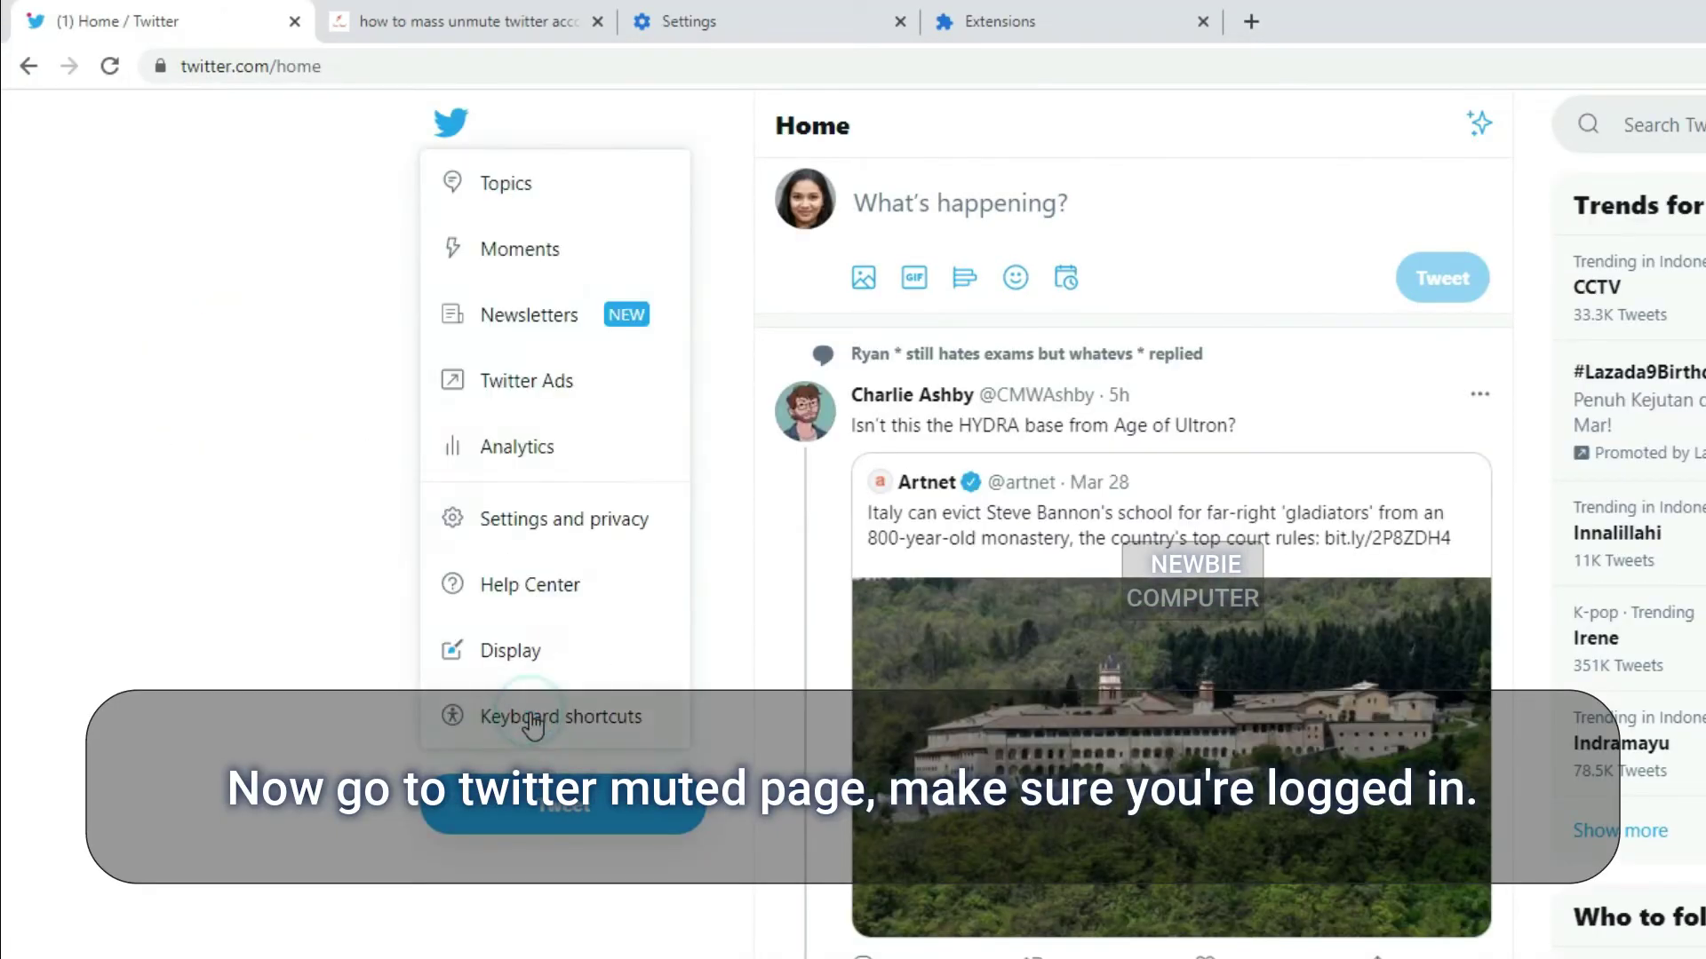
click(573, 530)
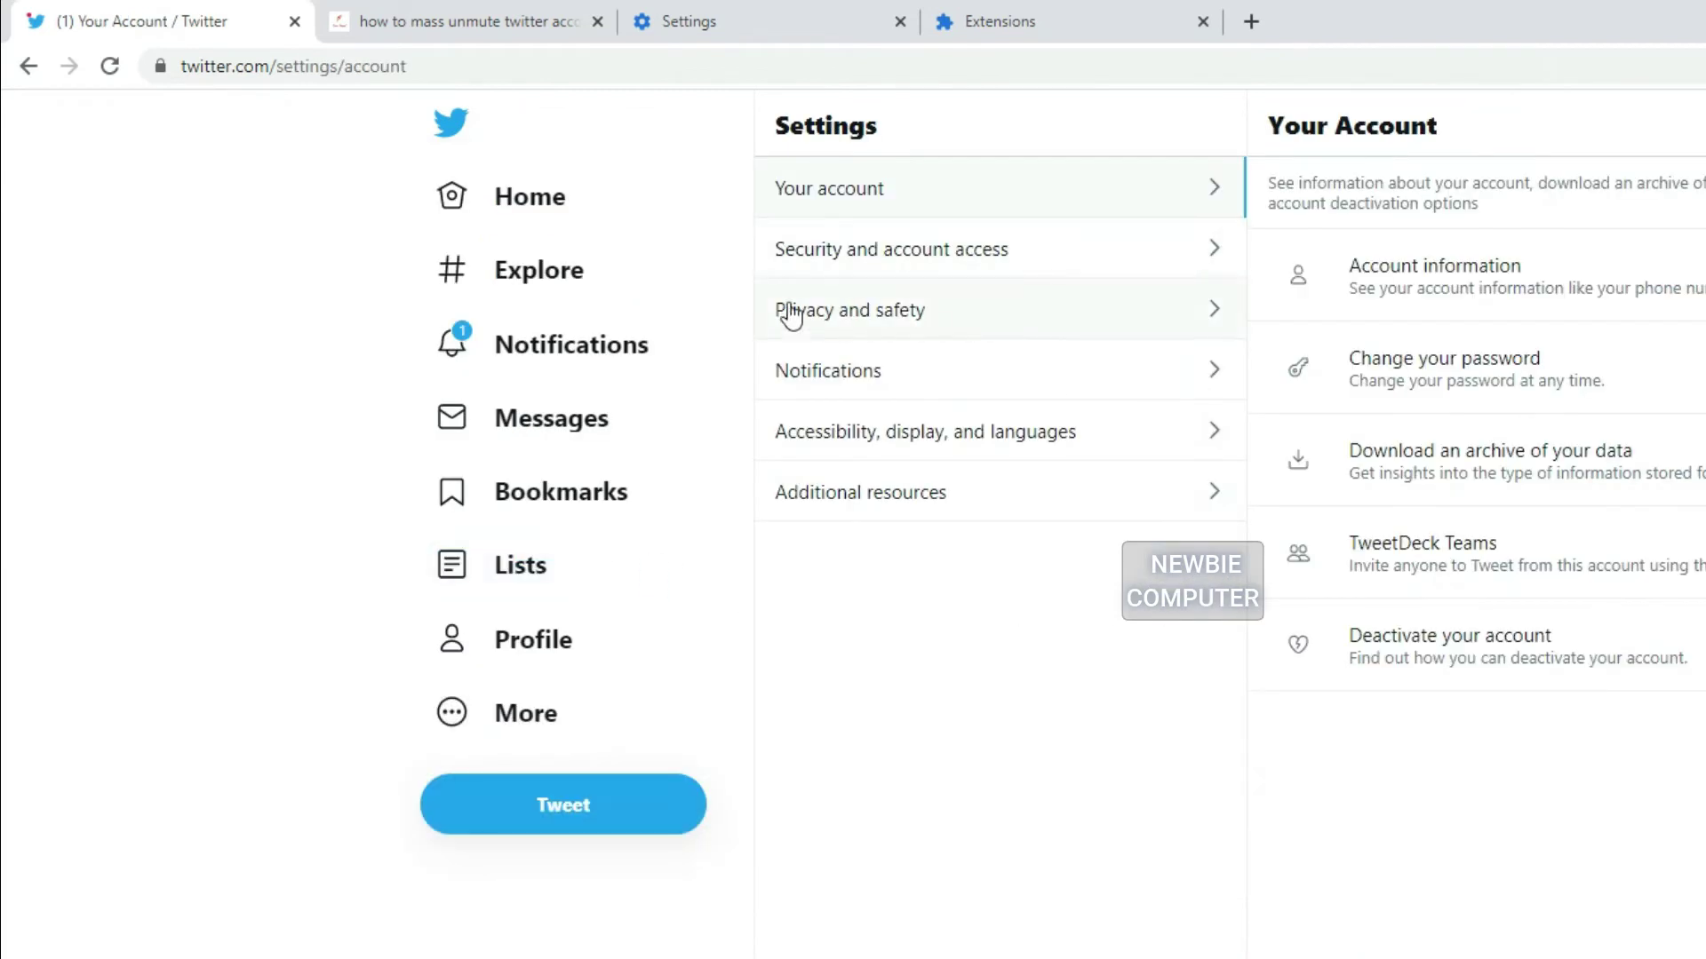
click(933, 324)
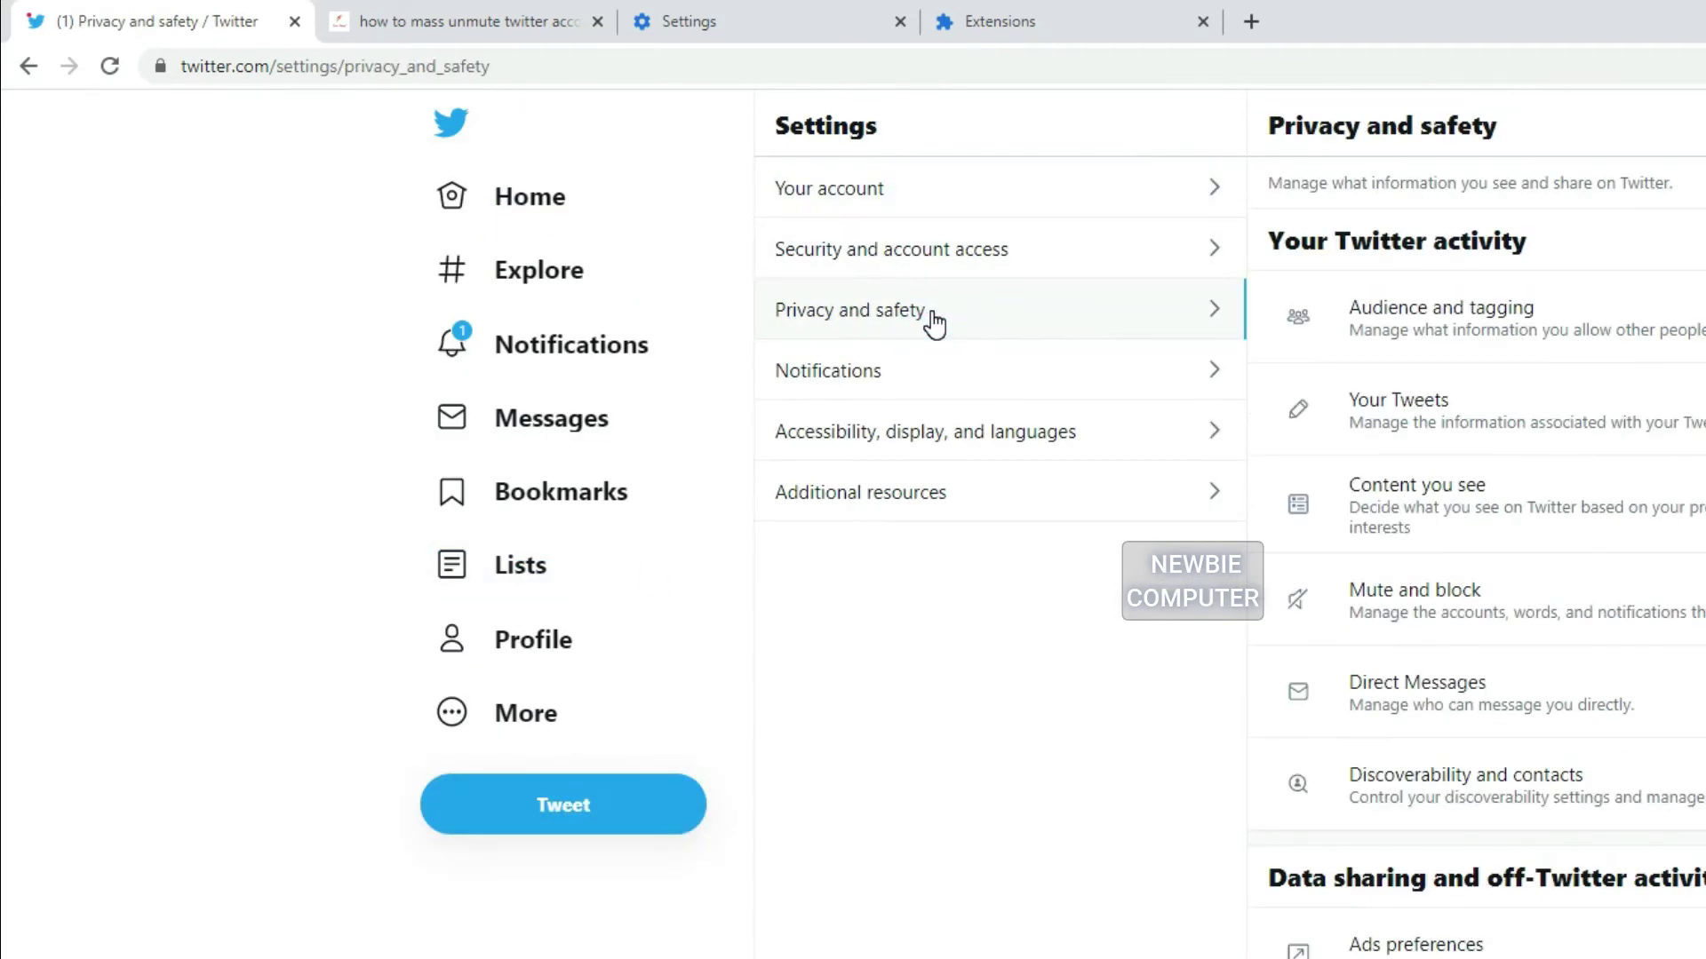
click(1460, 604)
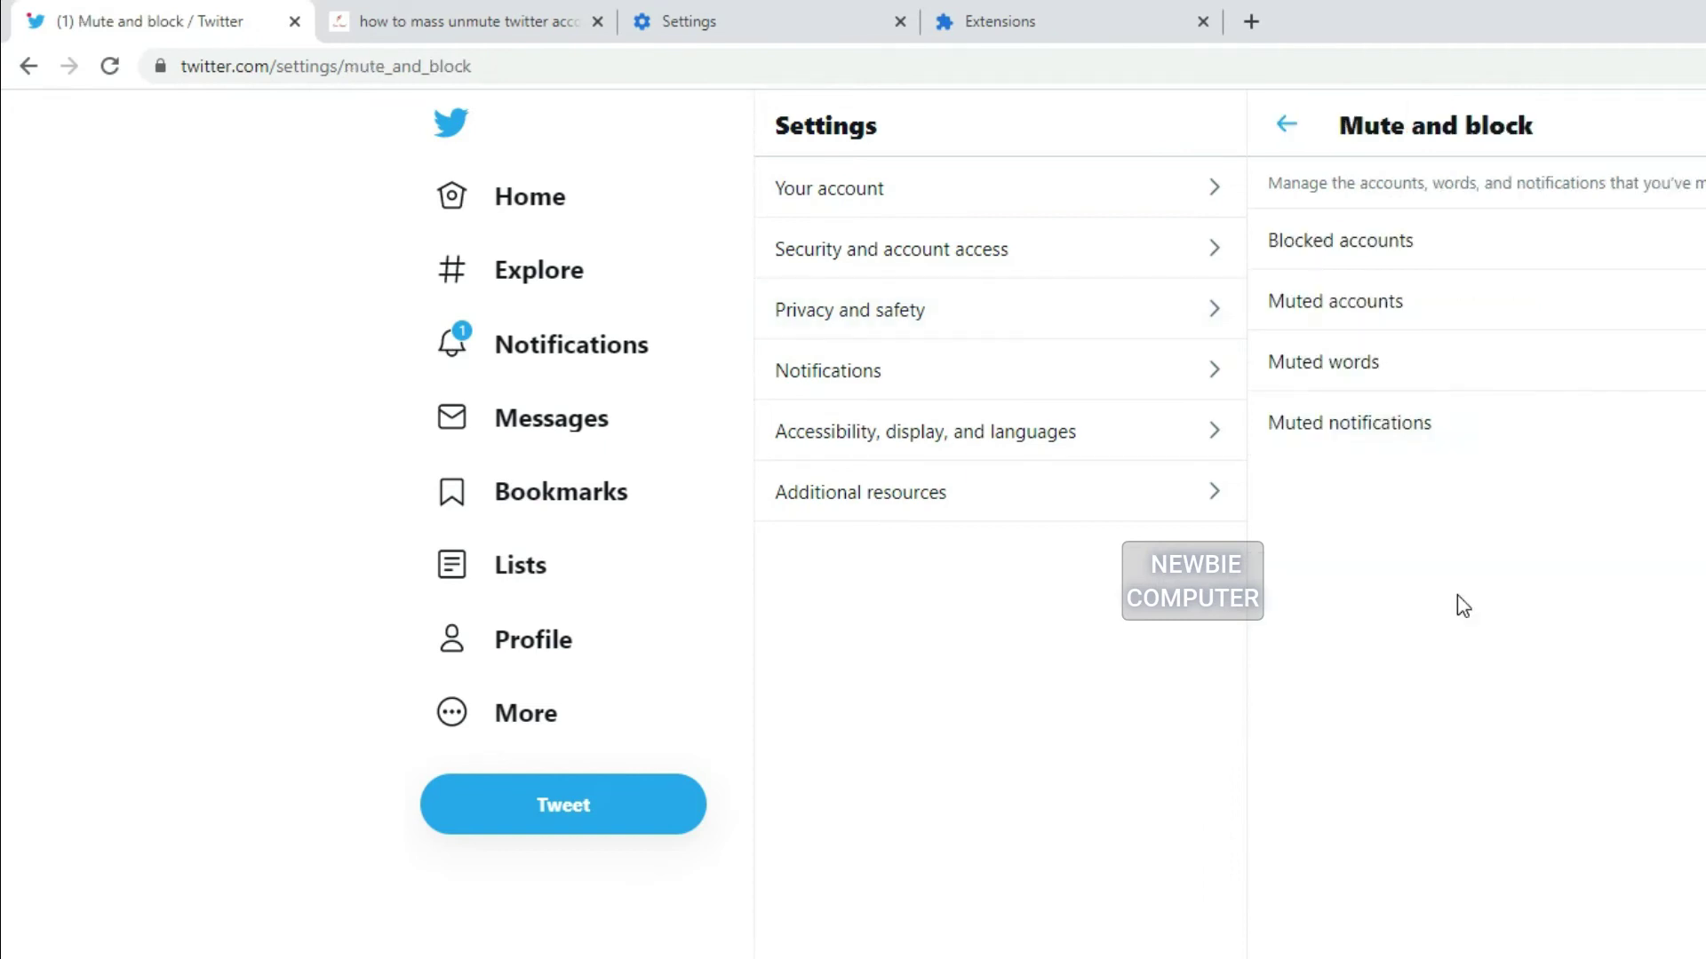
click(1359, 318)
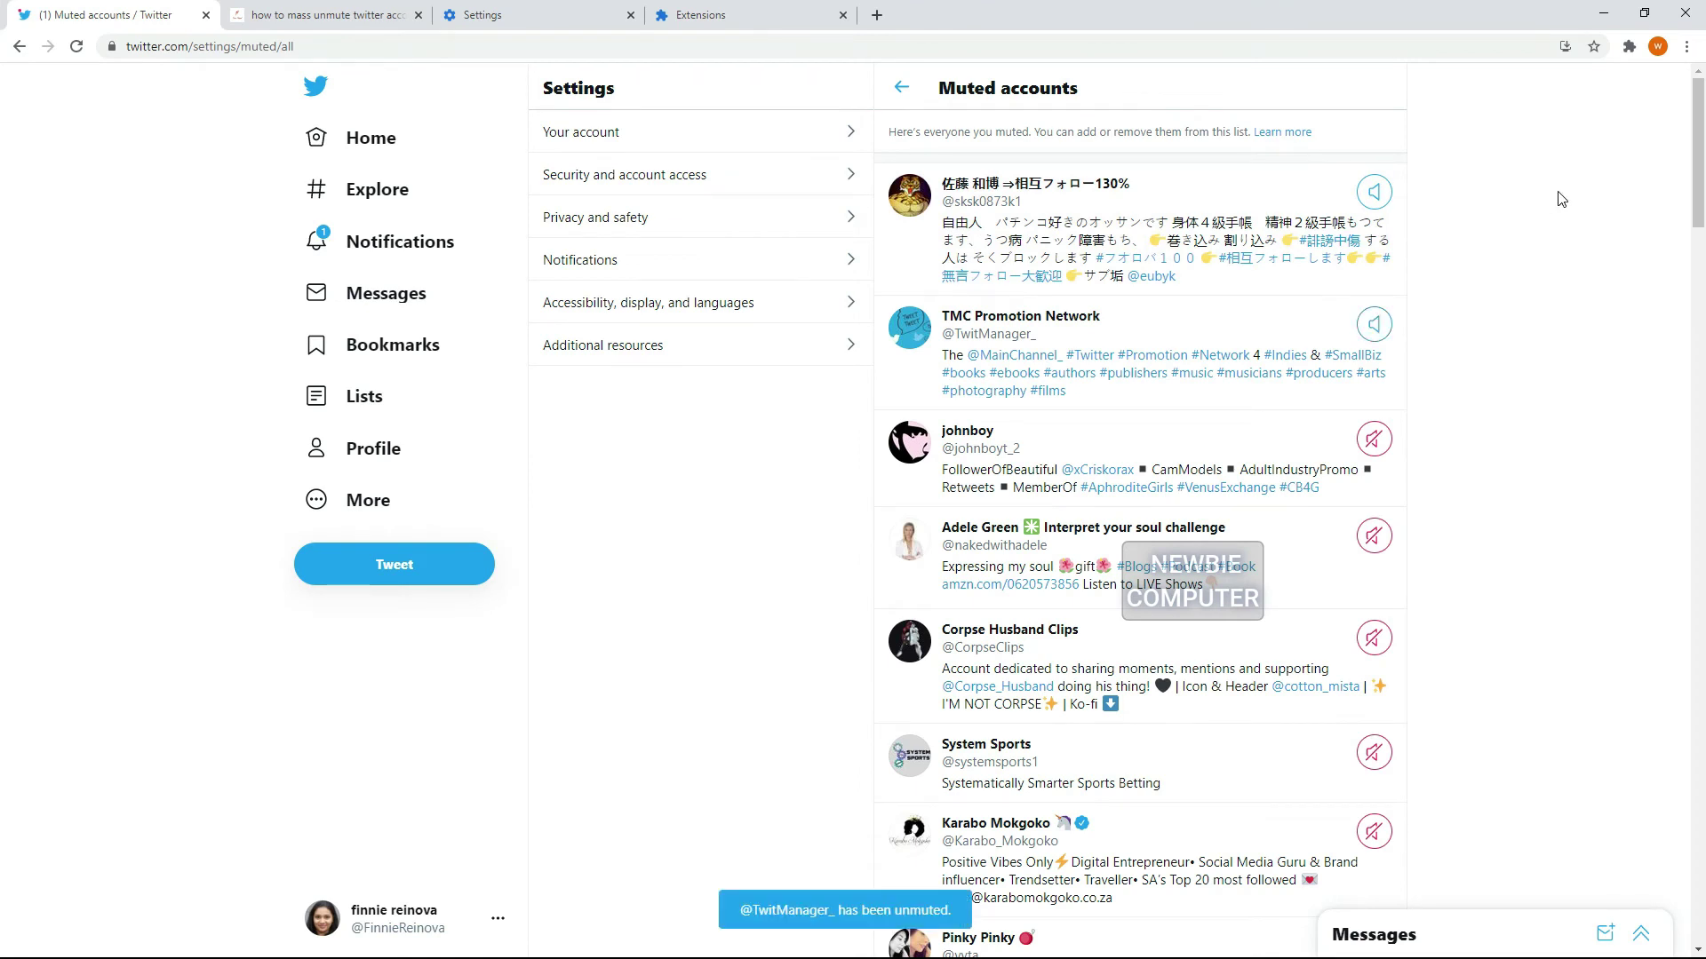
Reload the Muted accounts page in a smaller Chrome window and open the console to watch the unmute log.
click(1643, 18)
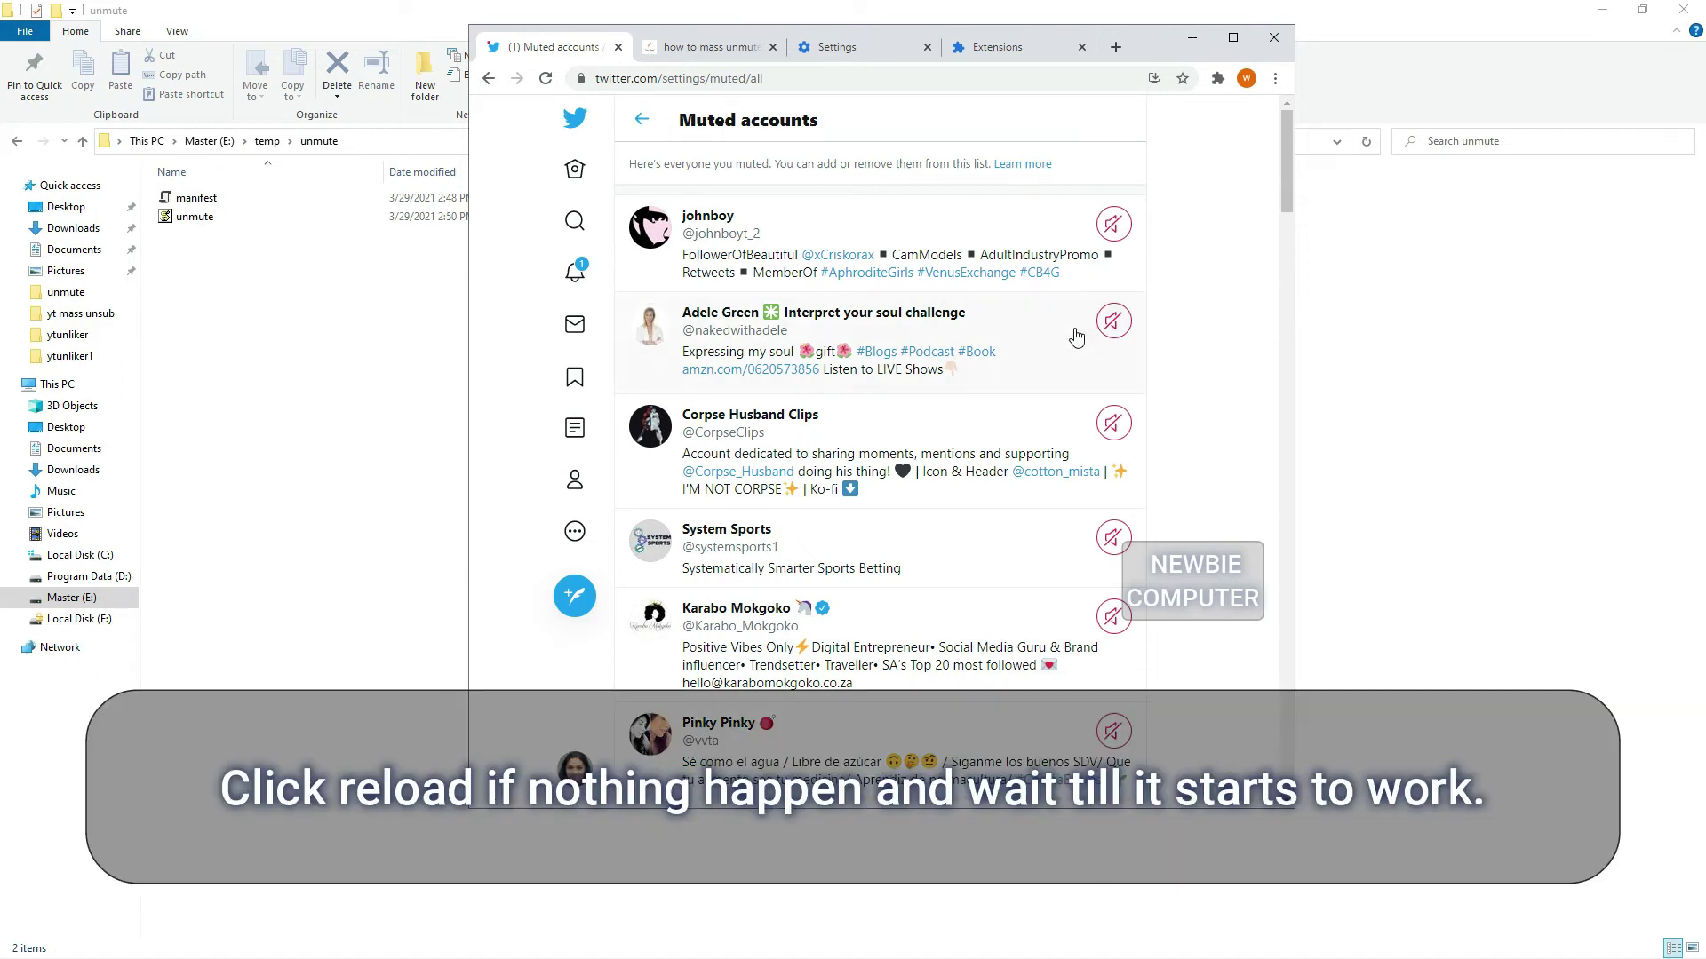
scroll(1075, 338, down, 3)
scroll(1075, 337, down, 2)
scroll(1075, 338, up, 6)
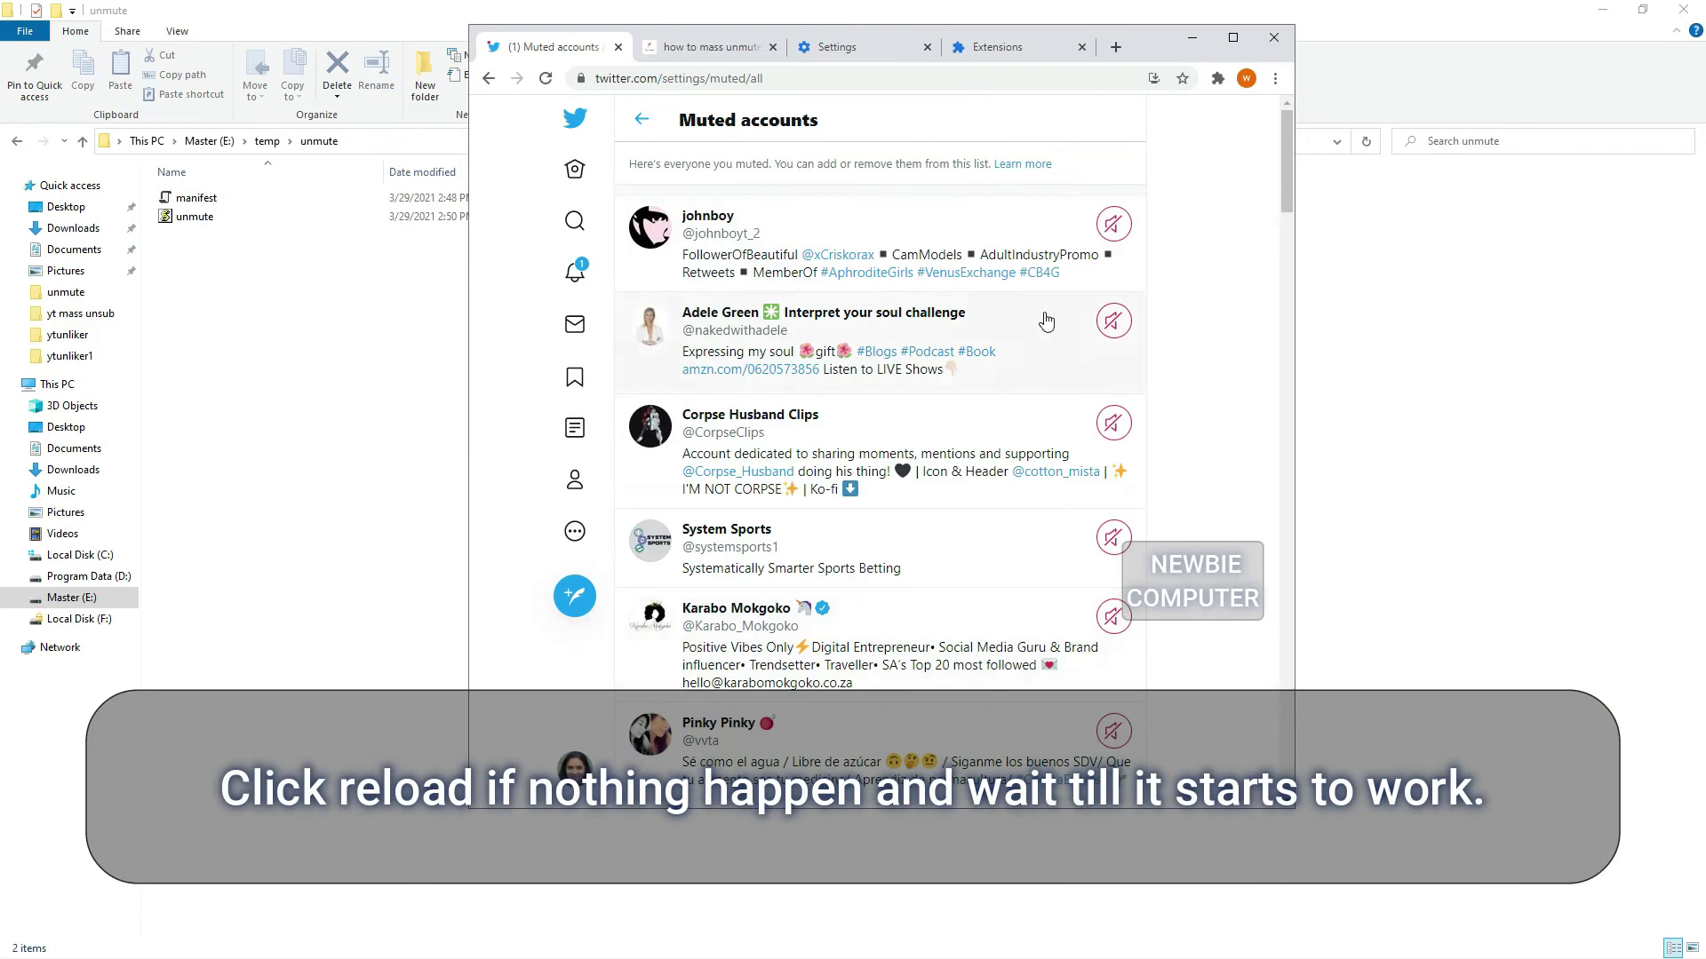
right_click(1223, 165)
click(1282, 229)
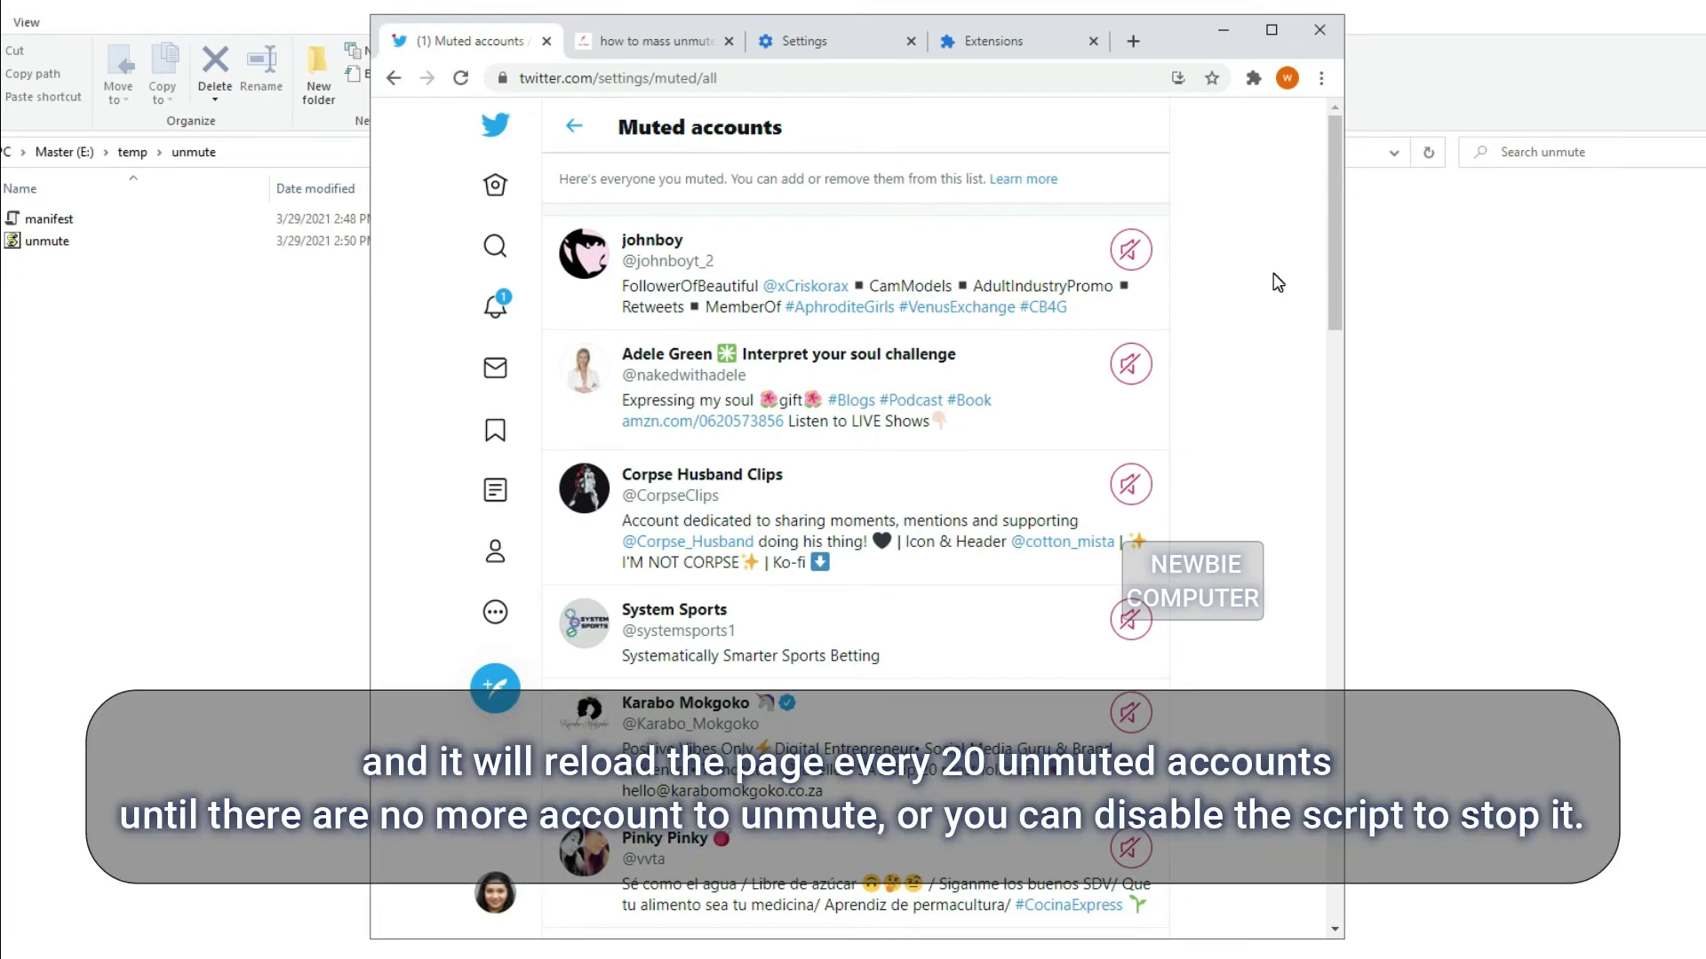
key(ctrl+shift+j)
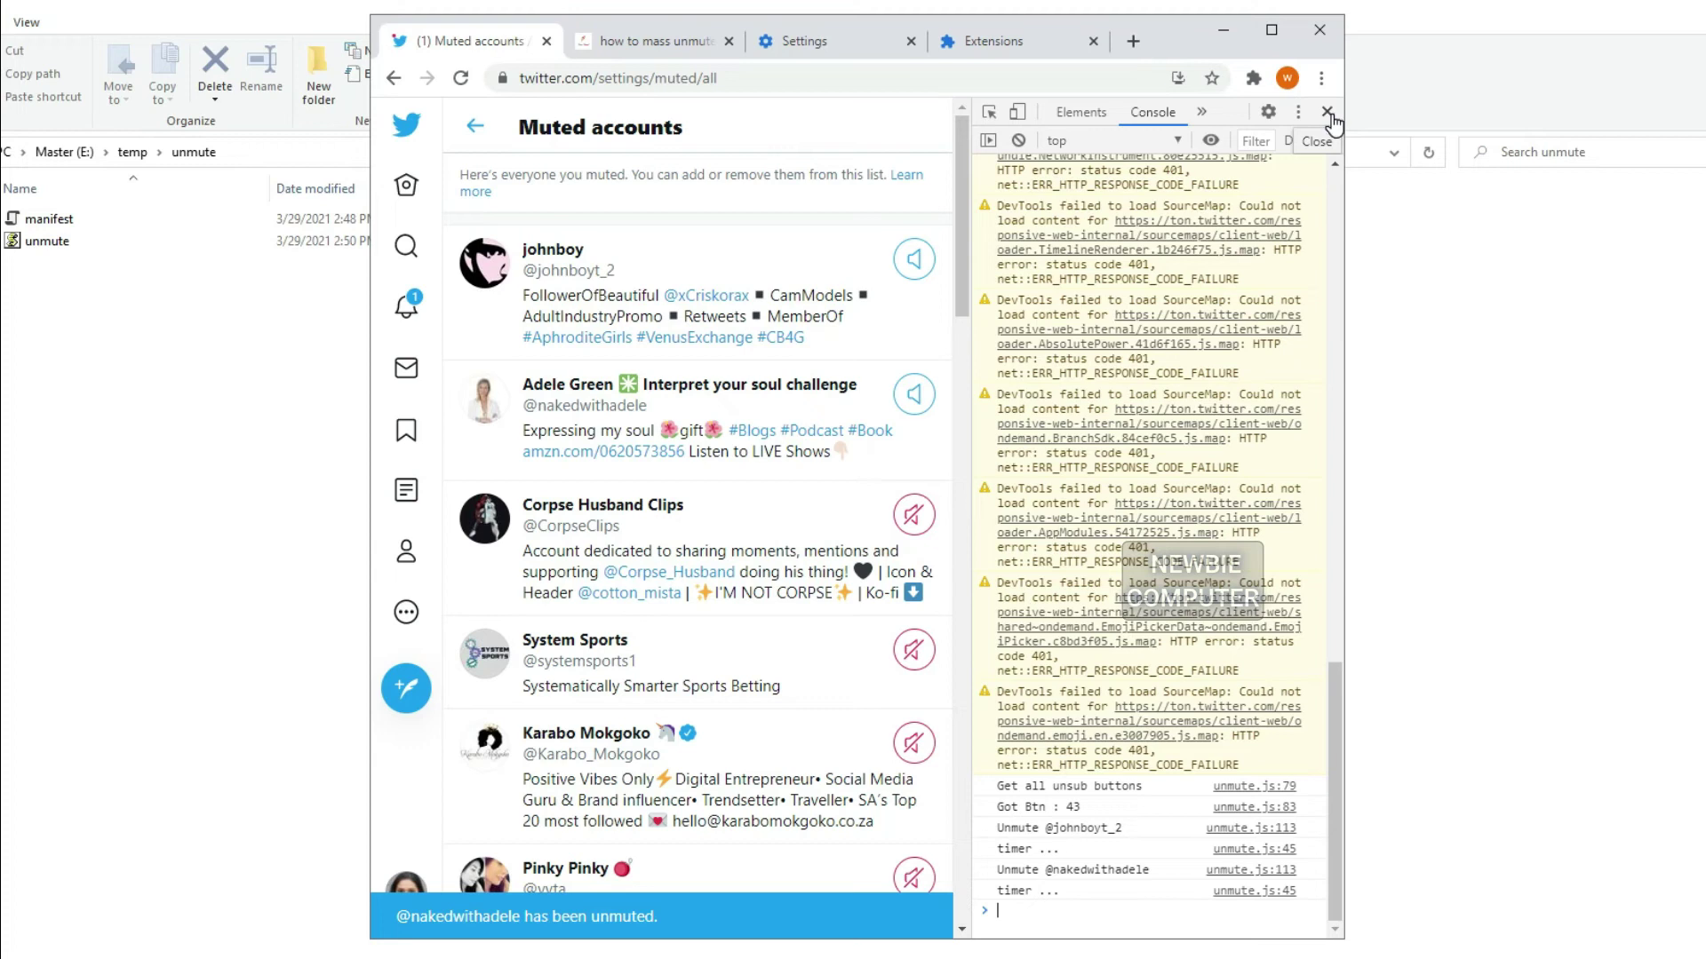
Close the developer console while the script keeps unmuting accounts in the muted list.
click(1328, 113)
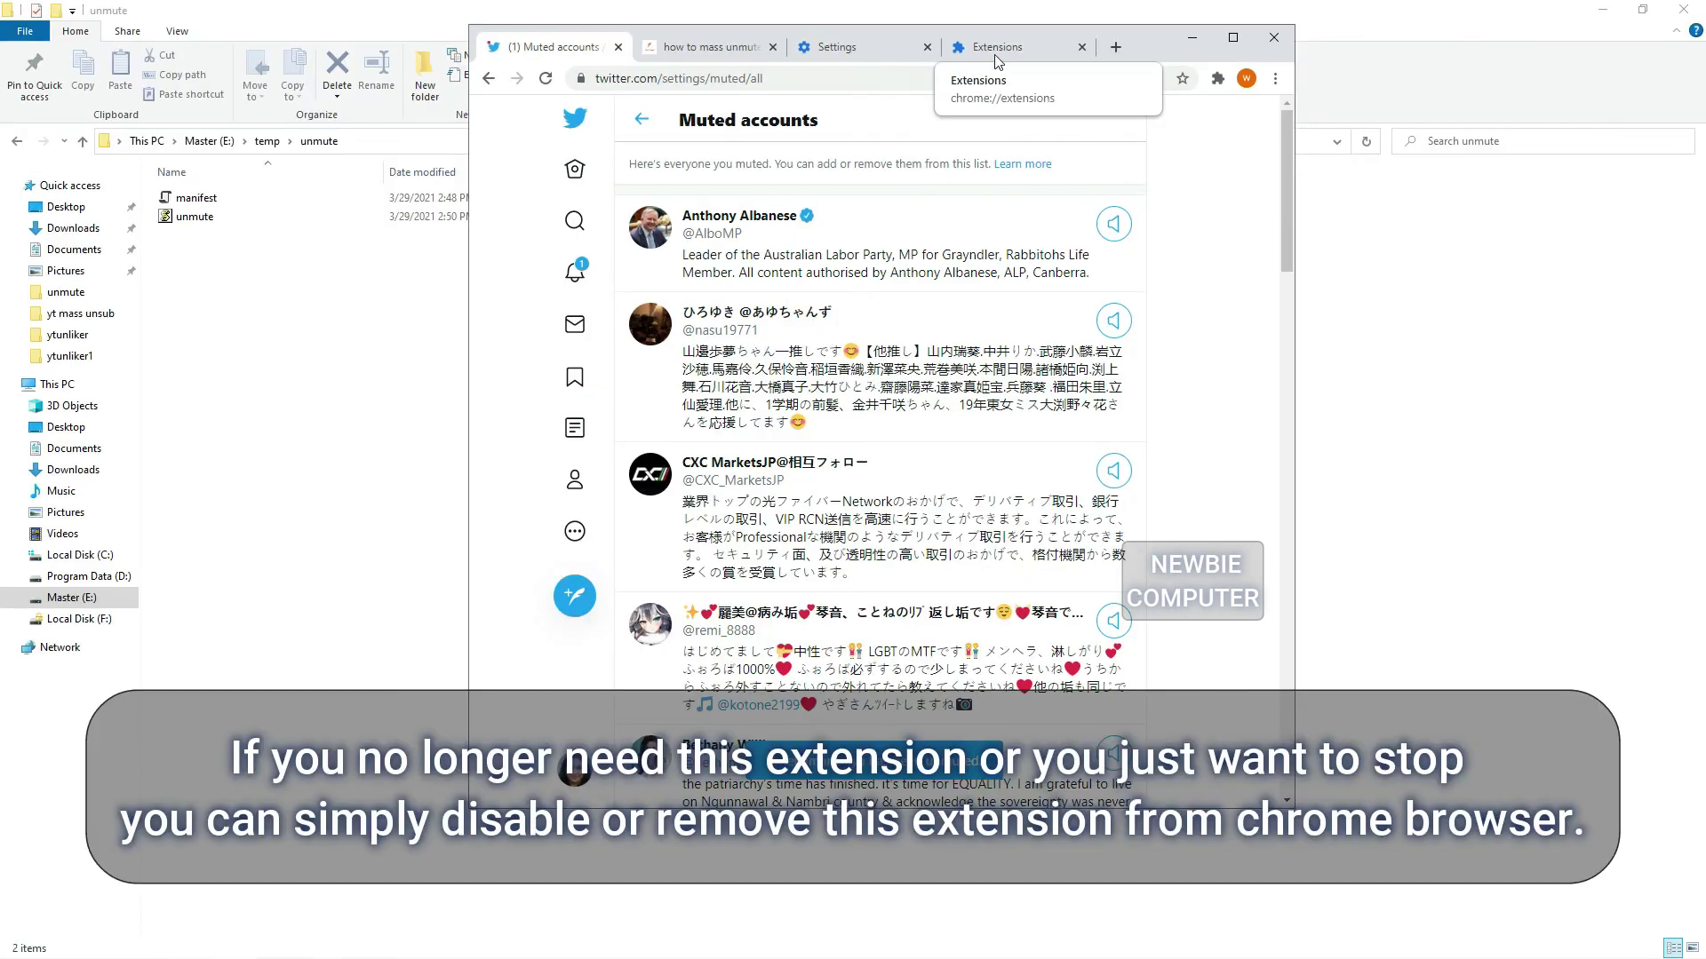
Turn off the 'Twitter Unmute - FreeAngel 1.0' extension on Chrome's Extensions page.
click(995, 50)
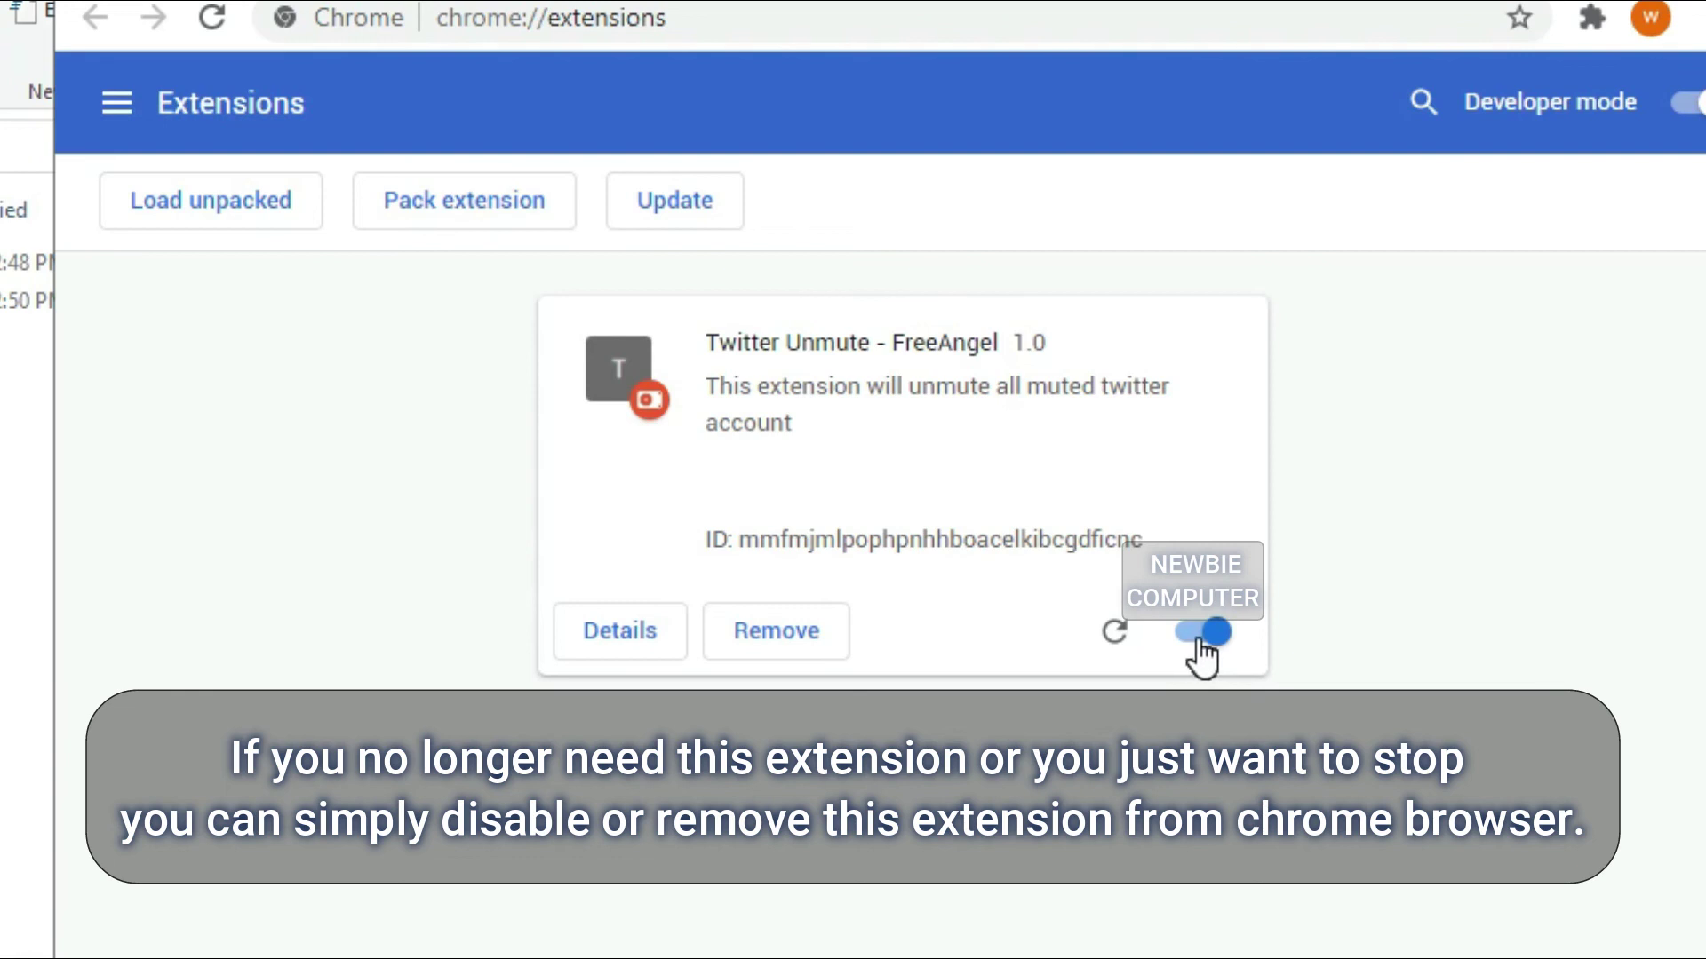
click(1205, 653)
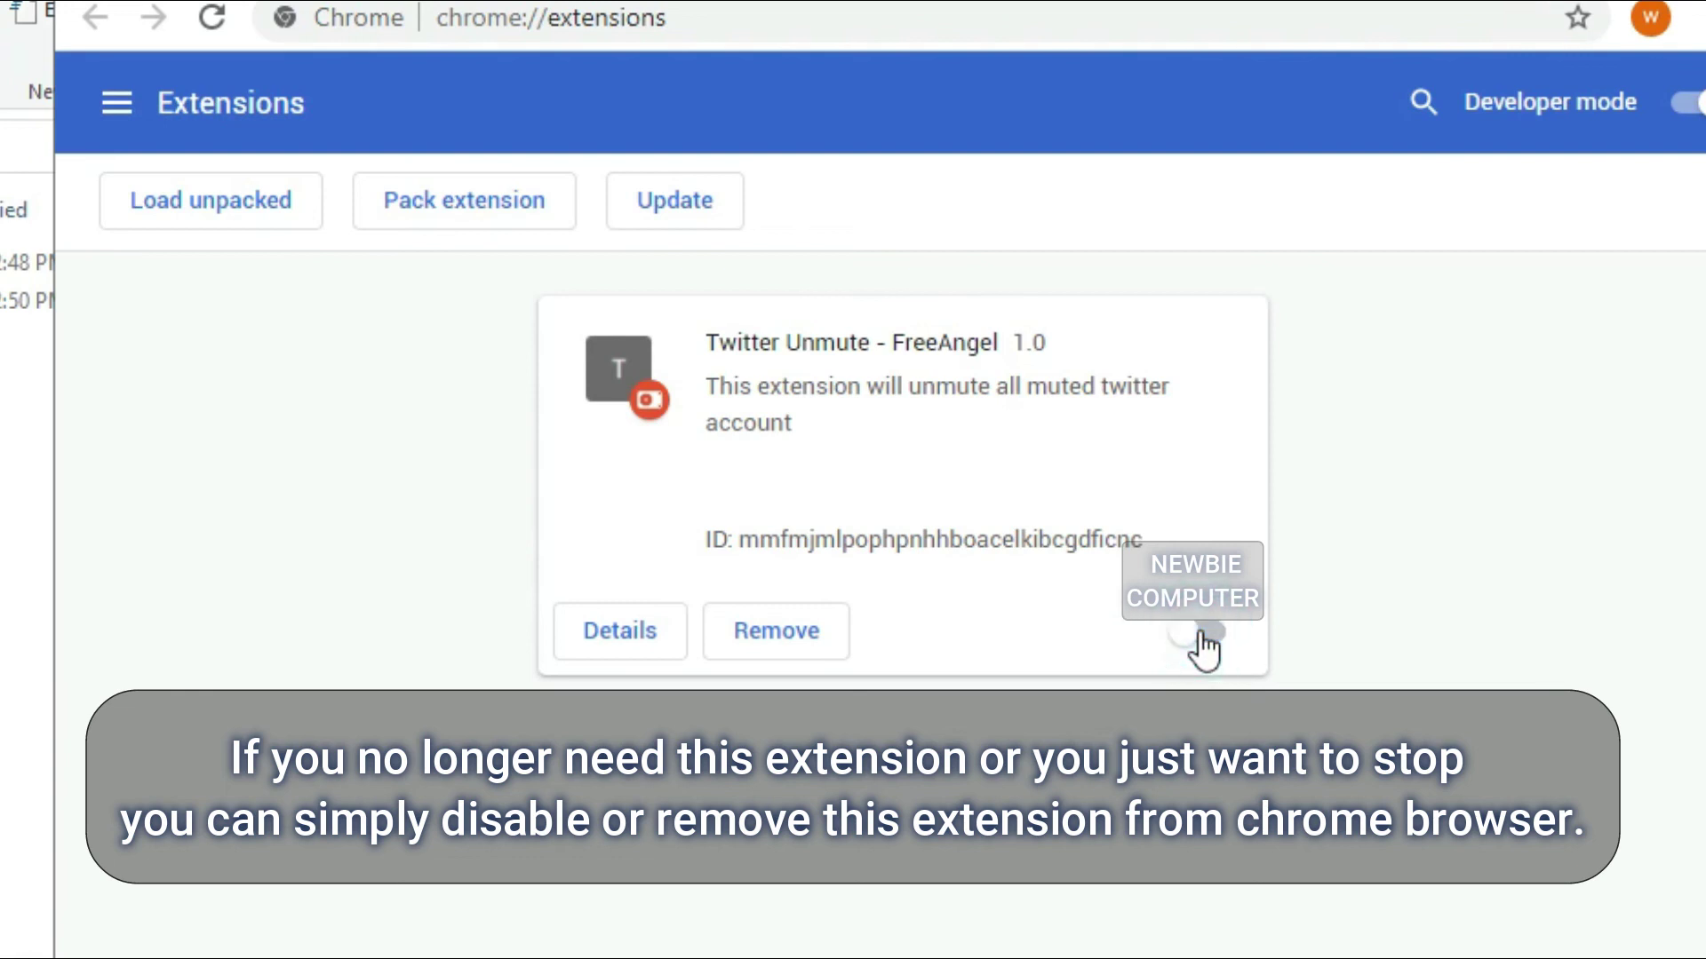